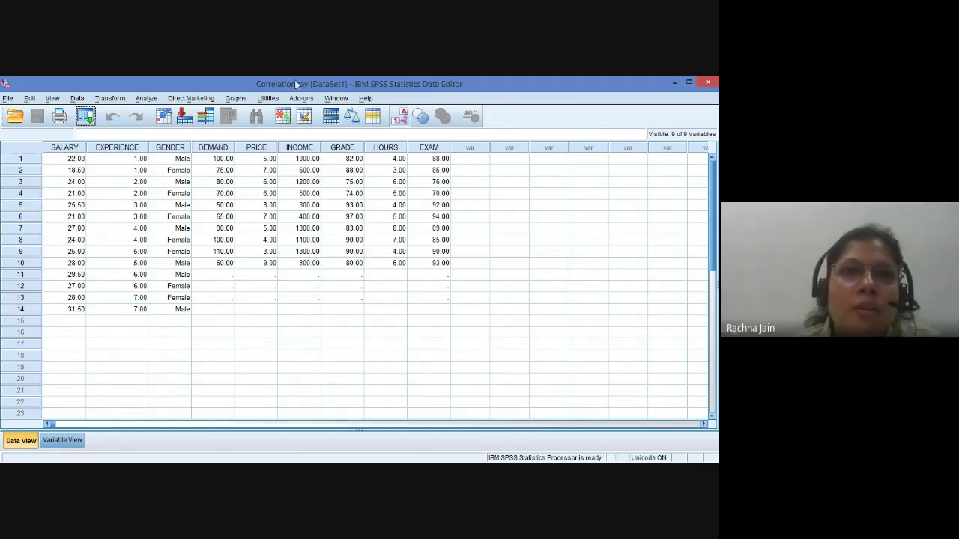
Step: Set up a Simple Scatter chart from the Scatter/Dot gallery in the Chart Builder's preview canvas
left_click(269, 99)
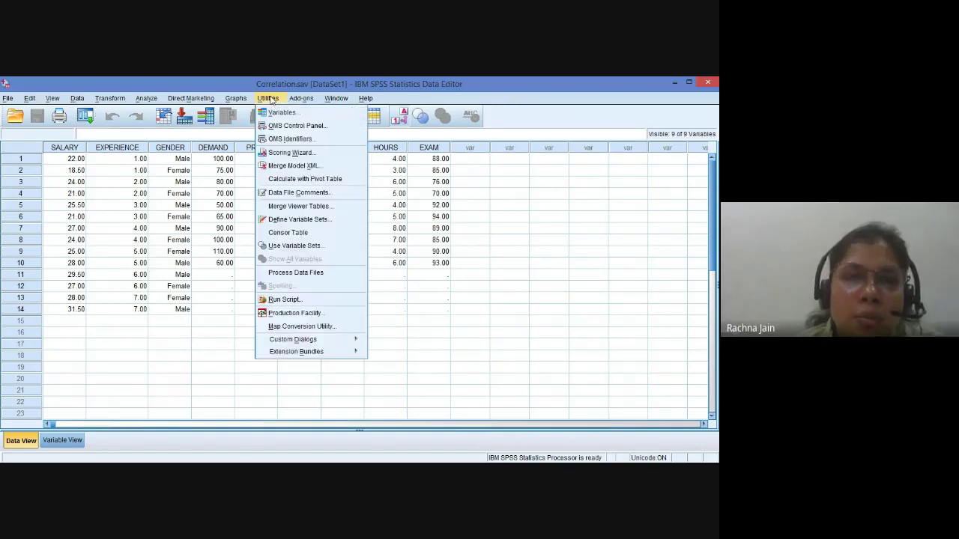
left_click(428, 227)
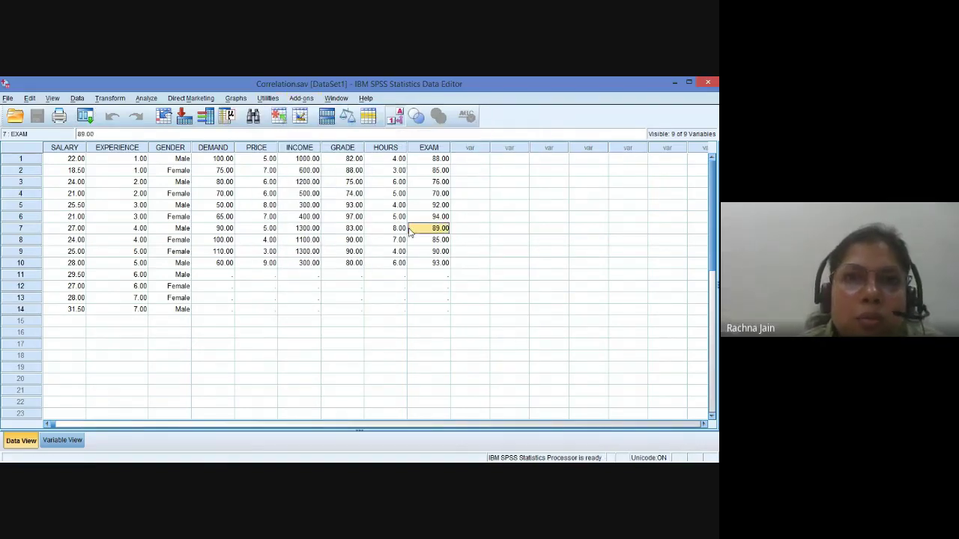
left_click(236, 98)
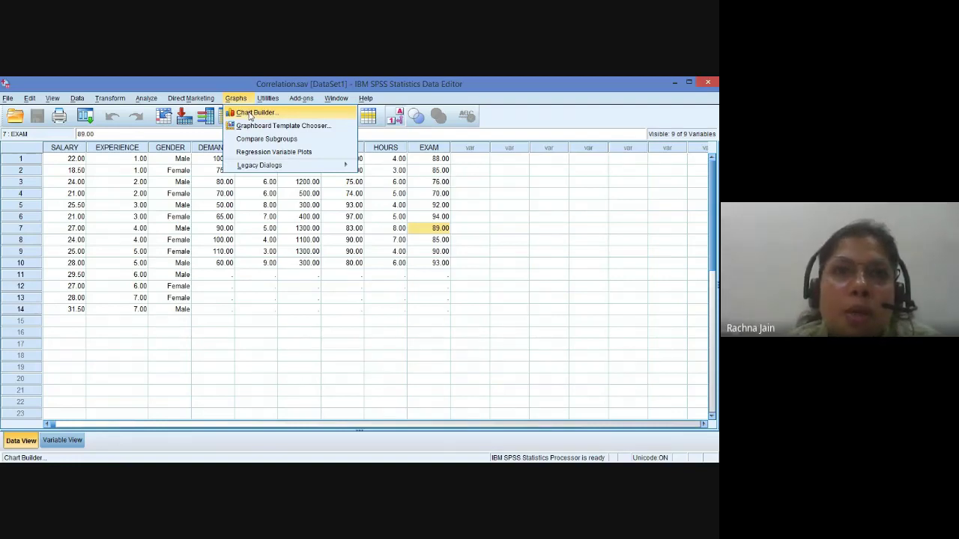
left_click(248, 113)
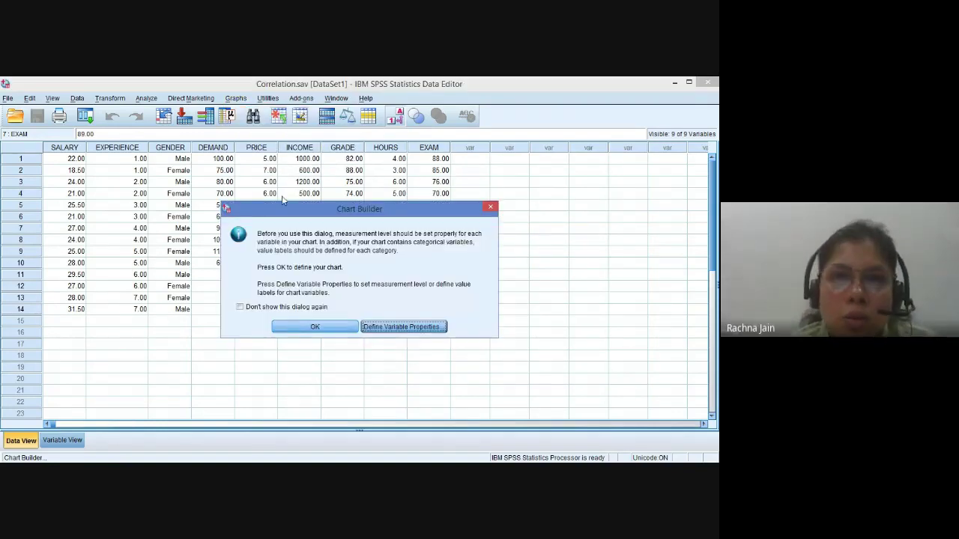
left_click(307, 327)
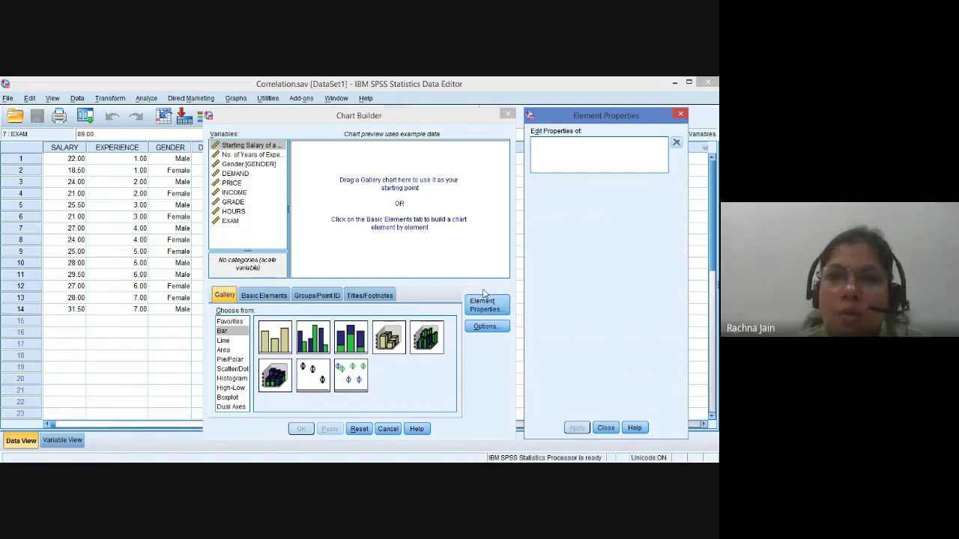
left_click(236, 369)
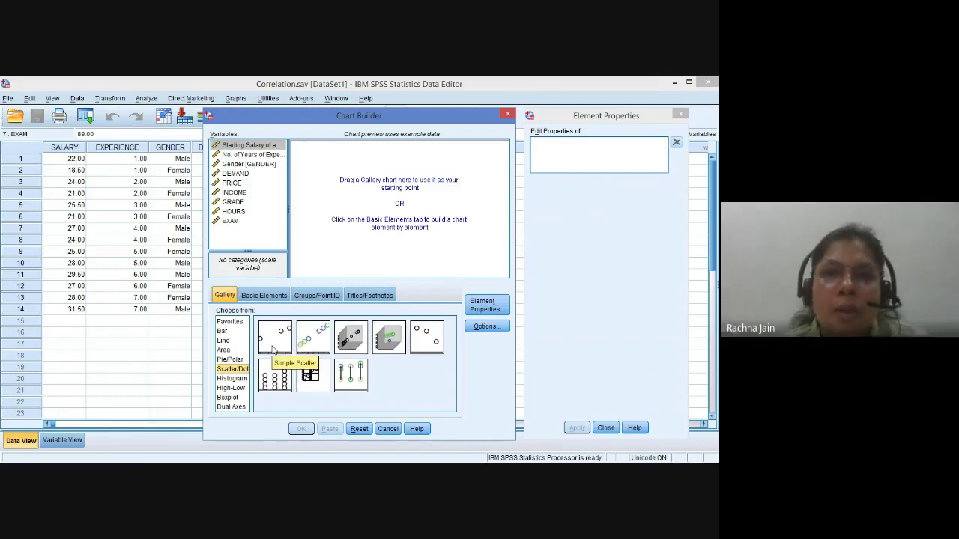
left_click_drag(273, 350, 369, 204)
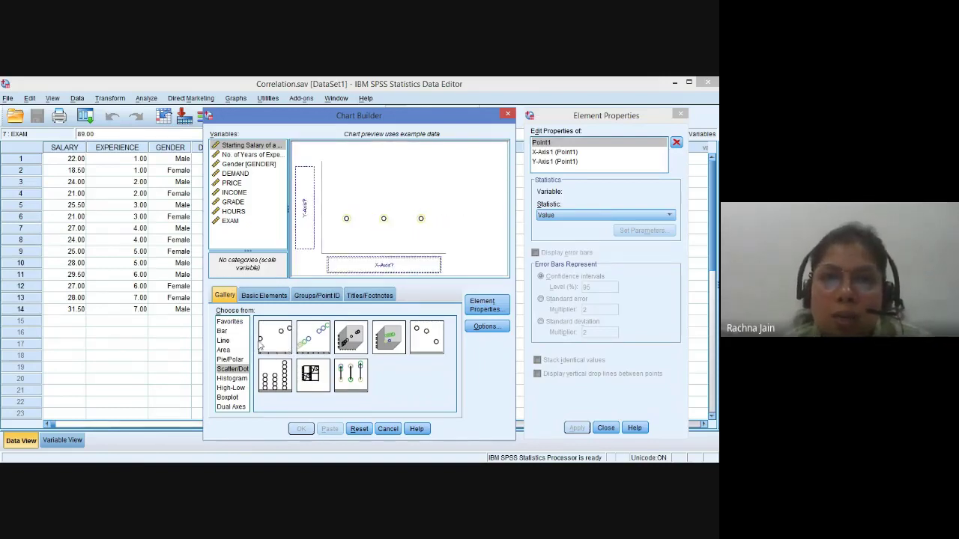
left_click_drag(264, 343, 361, 216)
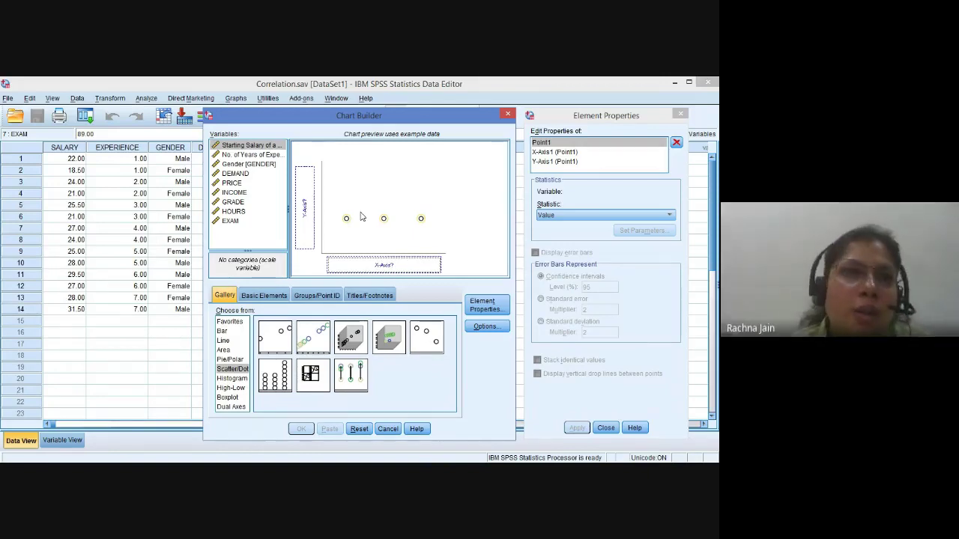
Step: Close the Element Properties and Chart Builder dialogs without creating the scatter chart
left_click(8, 100)
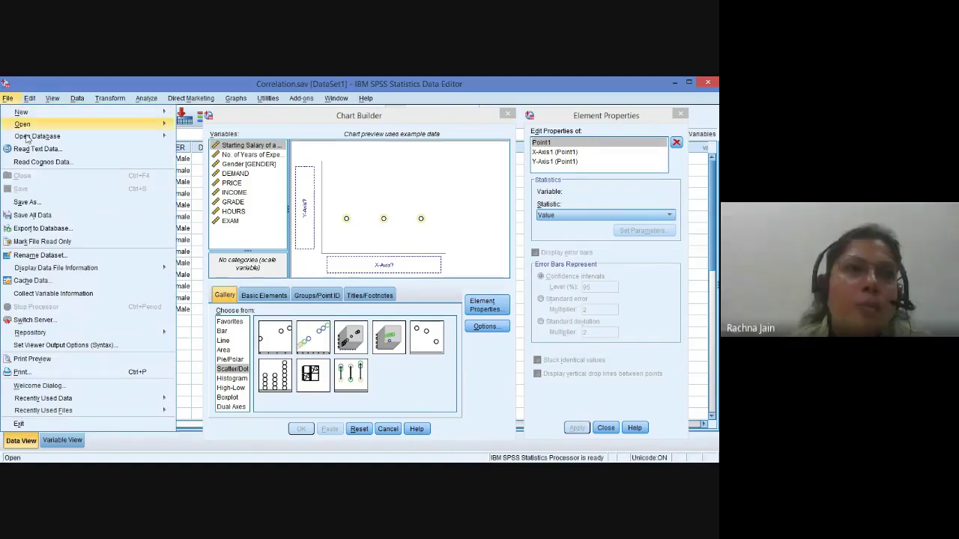
mouse_move(26, 139)
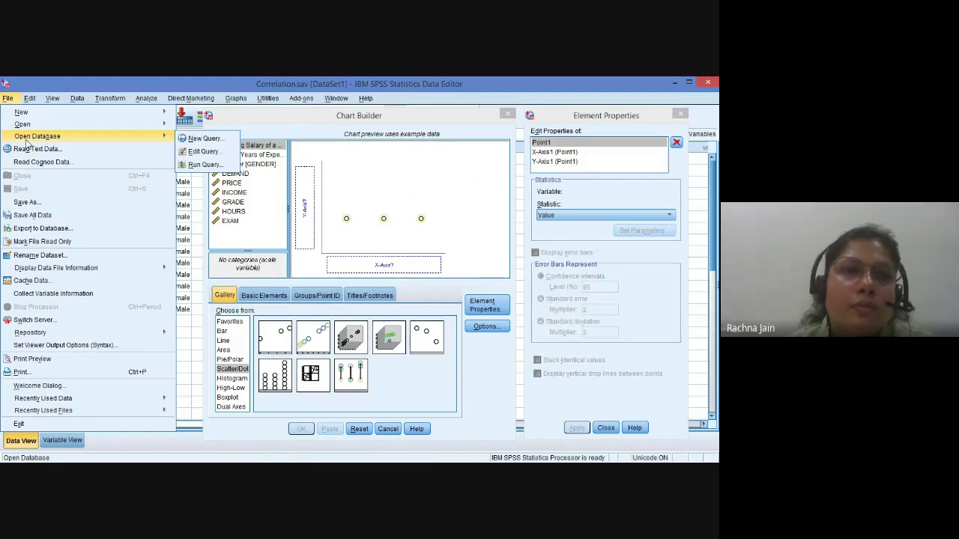
mouse_move(268, 99)
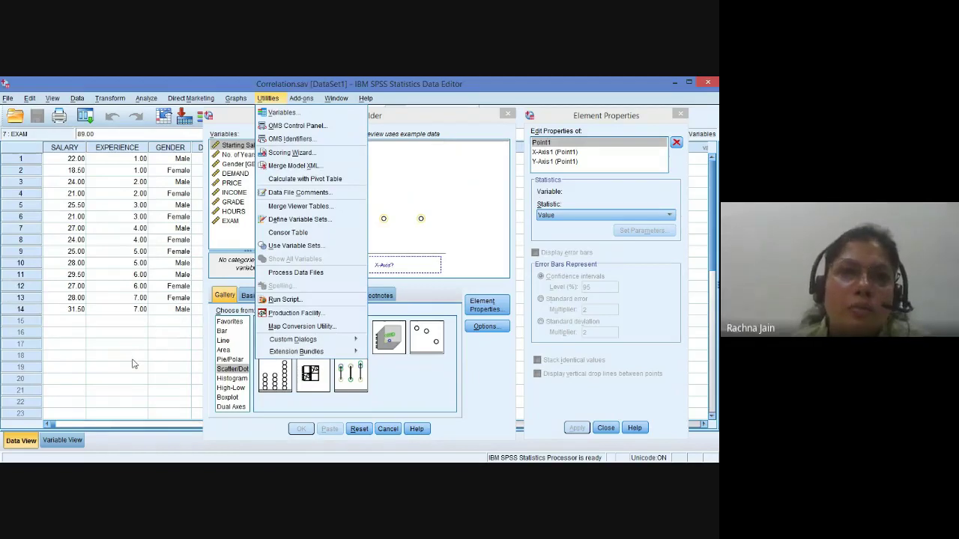
left_click(446, 299)
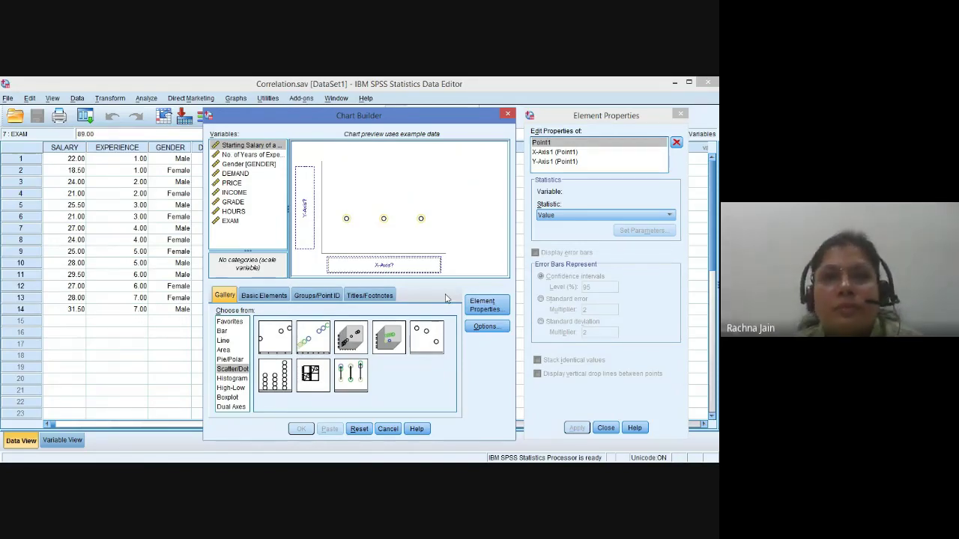
left_click(679, 114)
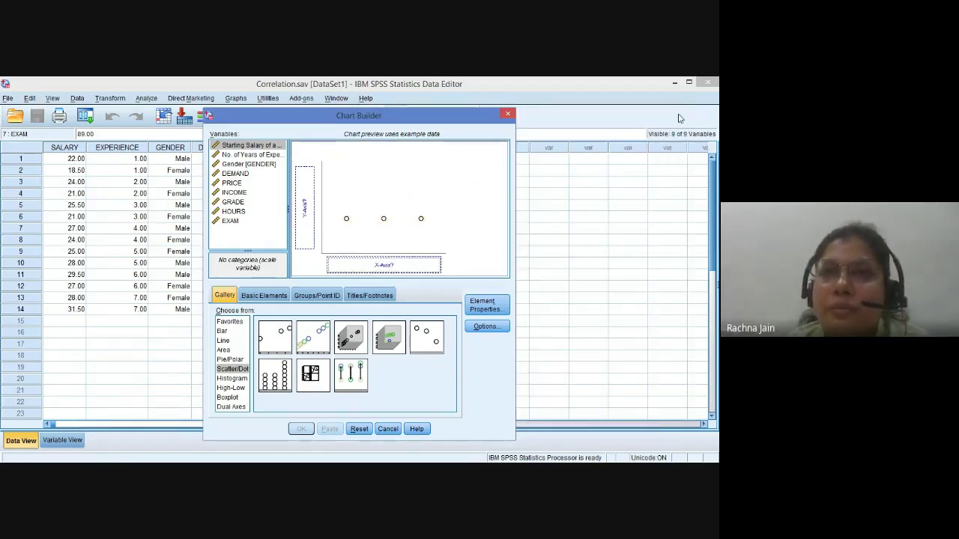
left_click(508, 114)
Step: Copy the ten rows of demand, price and income values from the other window into the three empty columns after EXAM
key("alt+Tab")
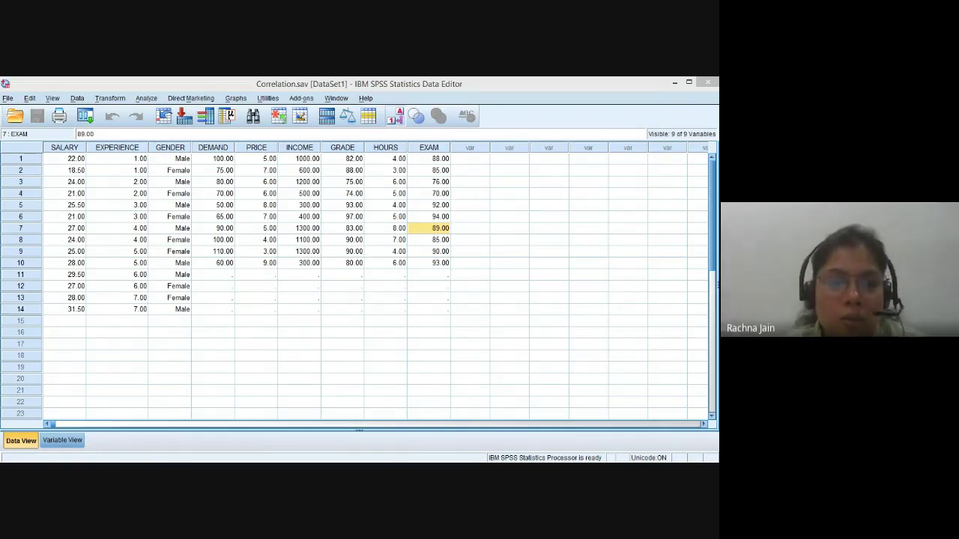
key("alt+Tab")
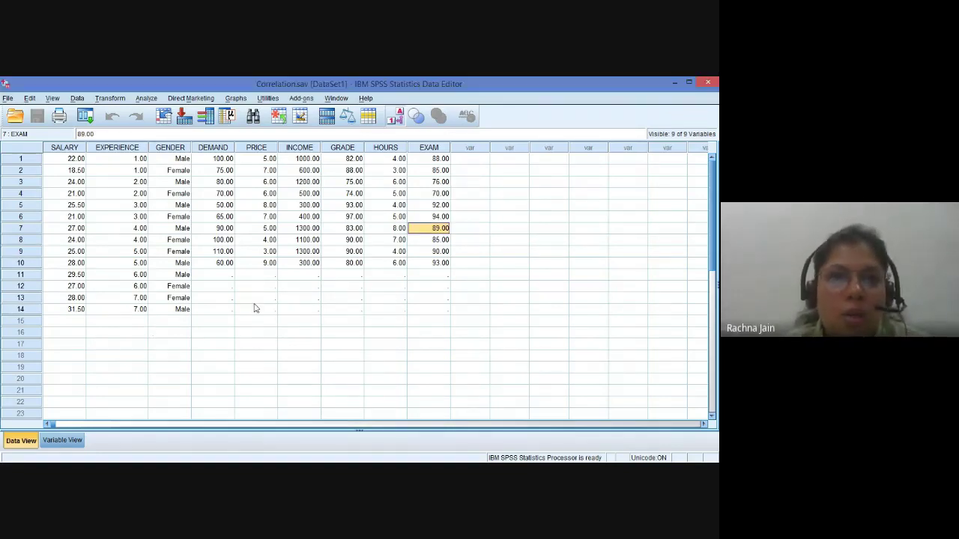
left_click(470, 159)
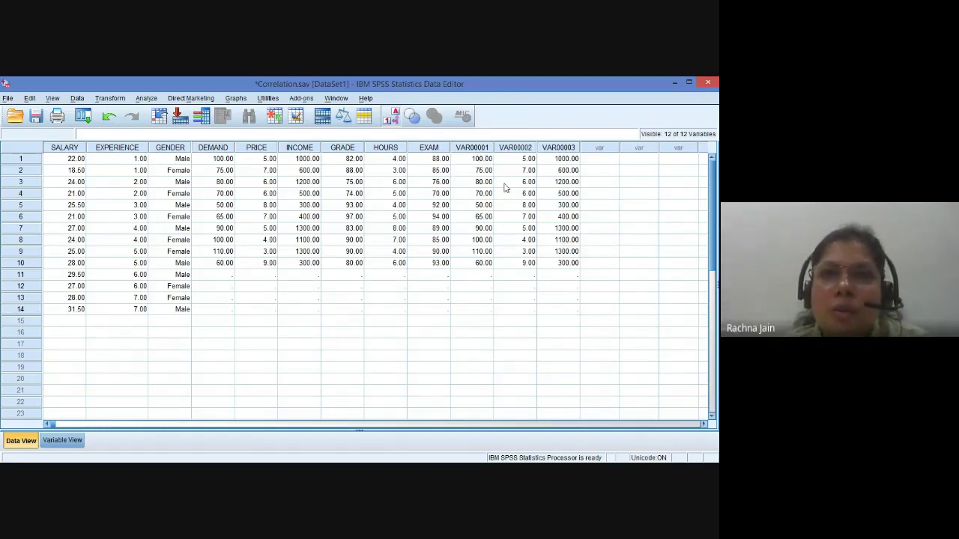
Step: Rename the three new variables VAR00001, VAR00002 and VAR00003 as deman, pr and in
left_click(74, 442)
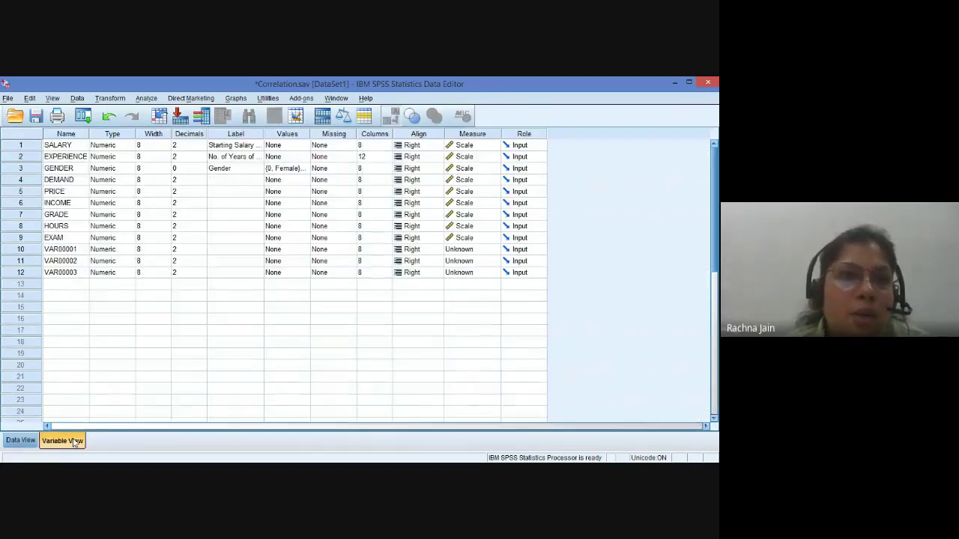
left_click(77, 250)
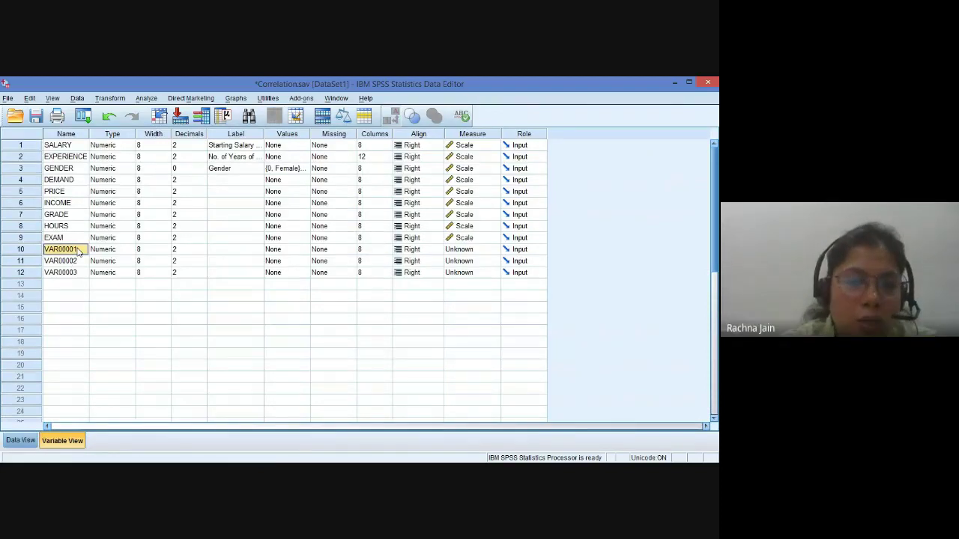
type("deman")
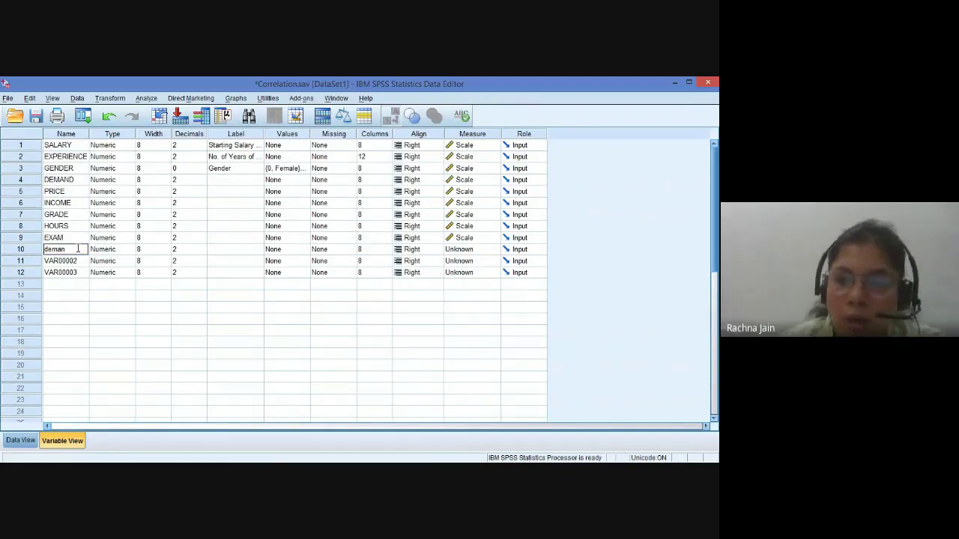
key("Return")
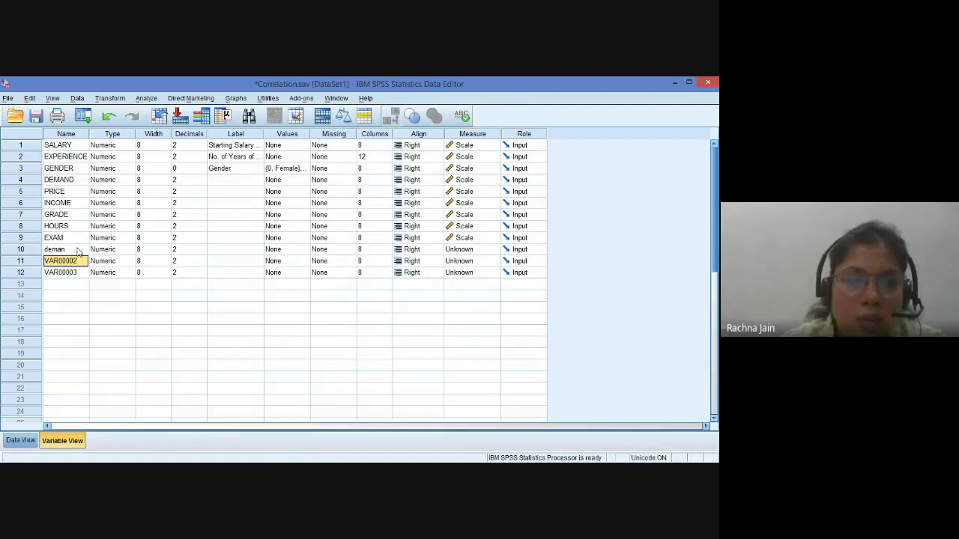
type("p")
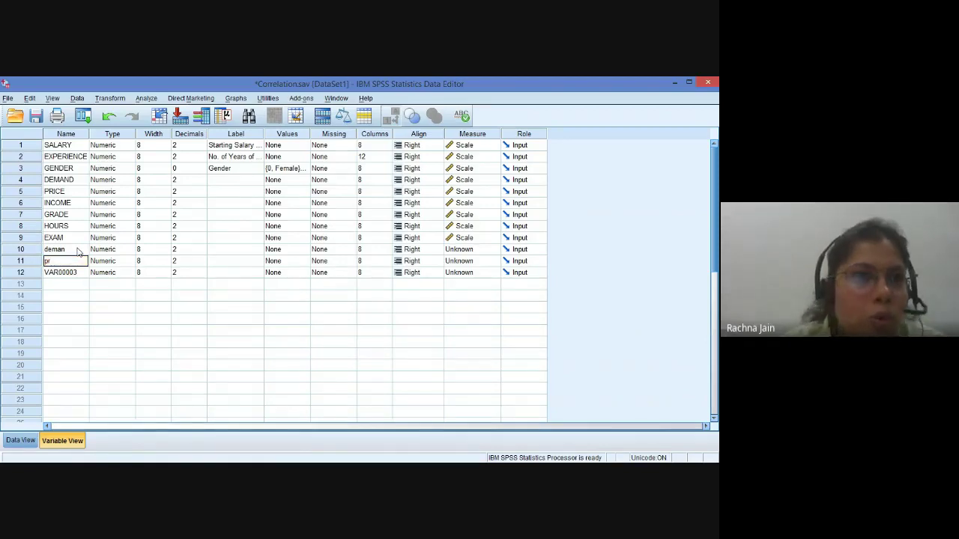
type("r")
key("Return")
type("in")
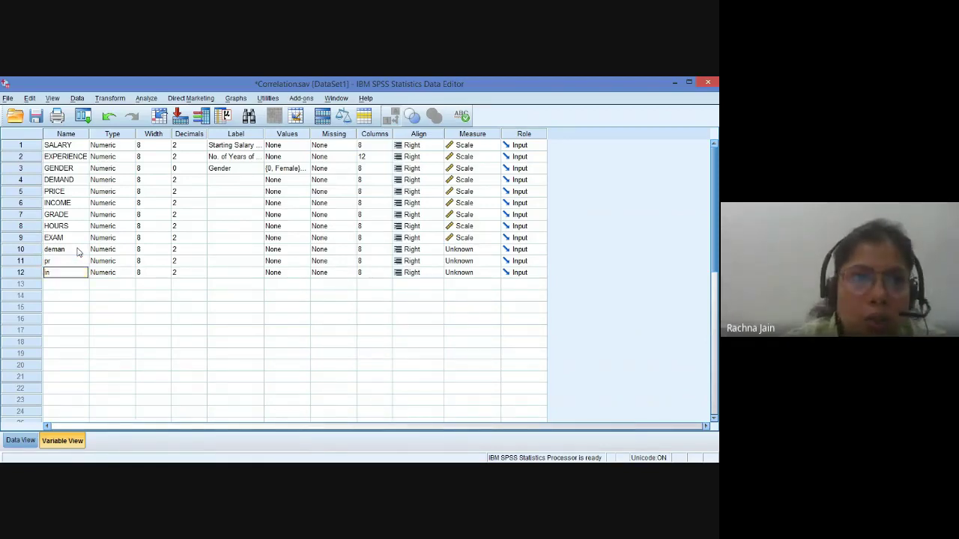
key("Return")
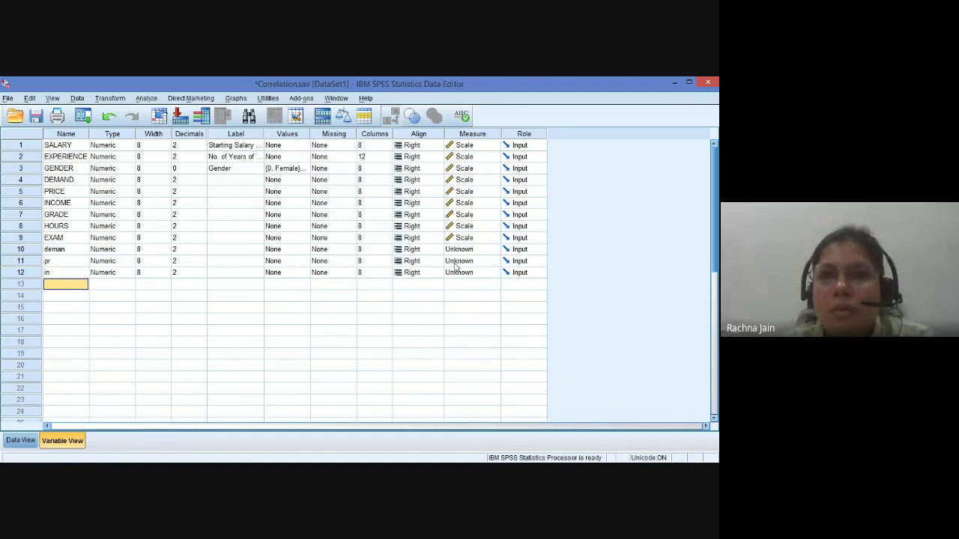
Step: Set the measurement level of the variables deman, pr and in to Scale, and return to the data values
left_click(472, 249)
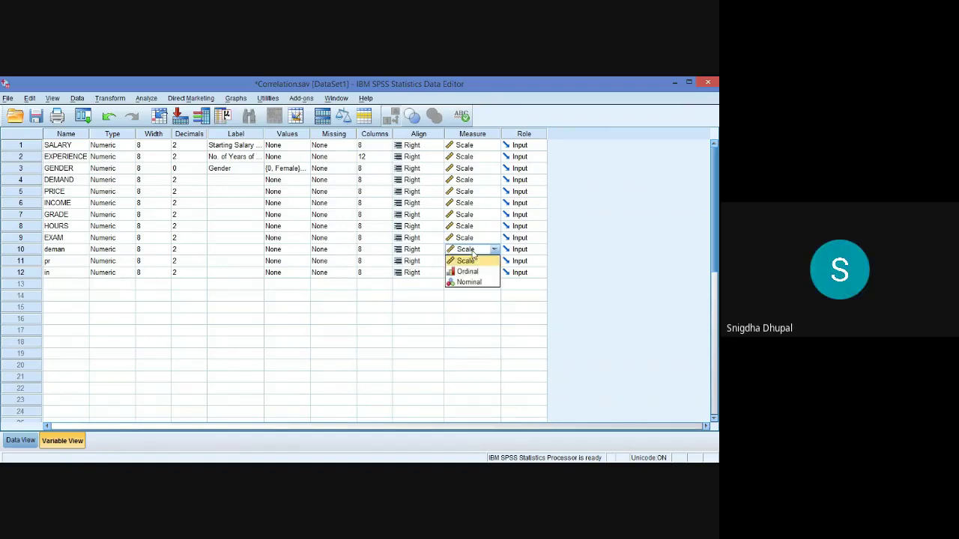
left_click(261, 343)
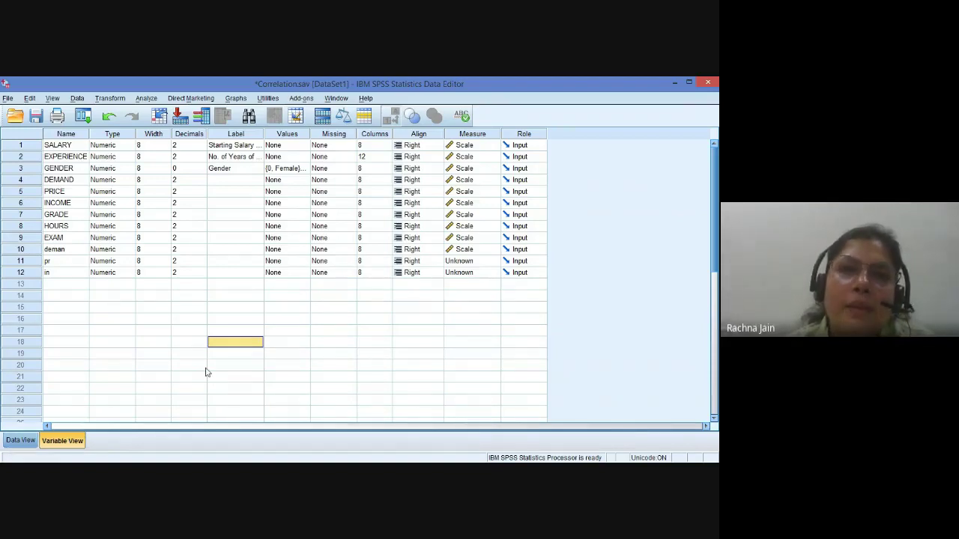
left_click(475, 263)
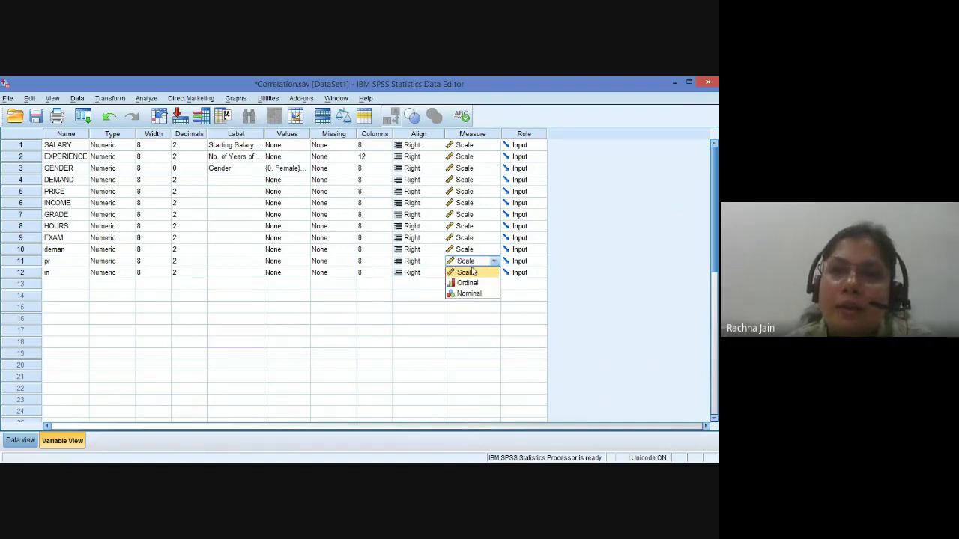
left_click(470, 274)
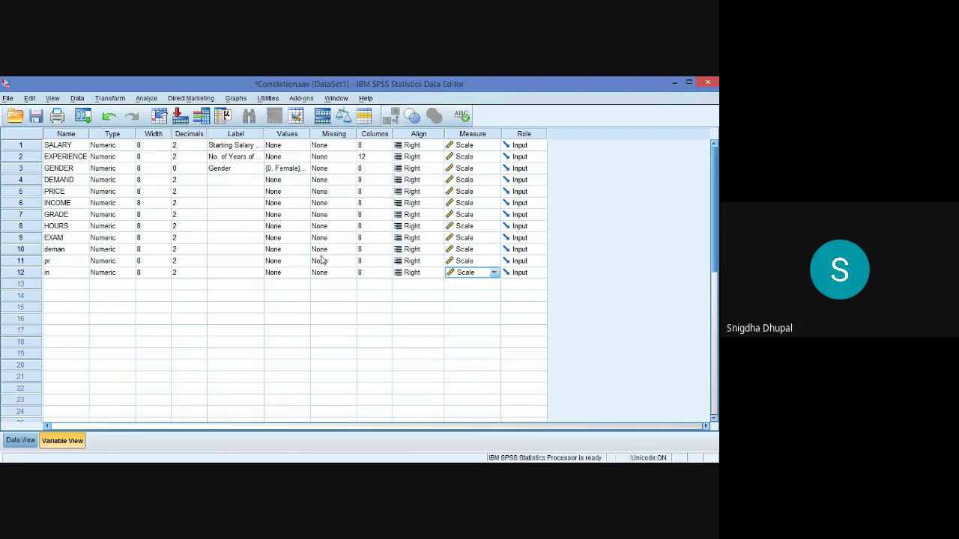
left_click(22, 441)
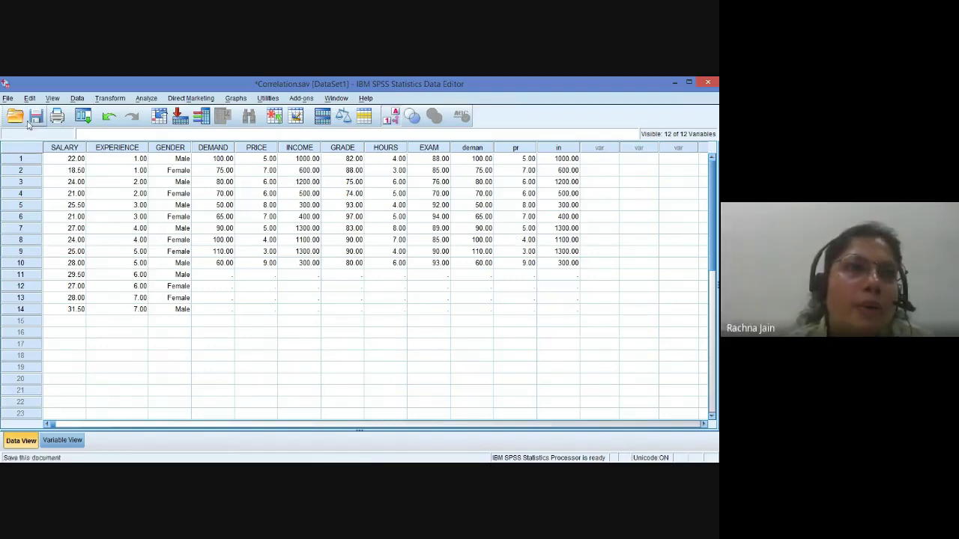
Step: Examine the folder locations available for opening an SPSS data file, and close the dialog without opening one
left_click(7, 99)
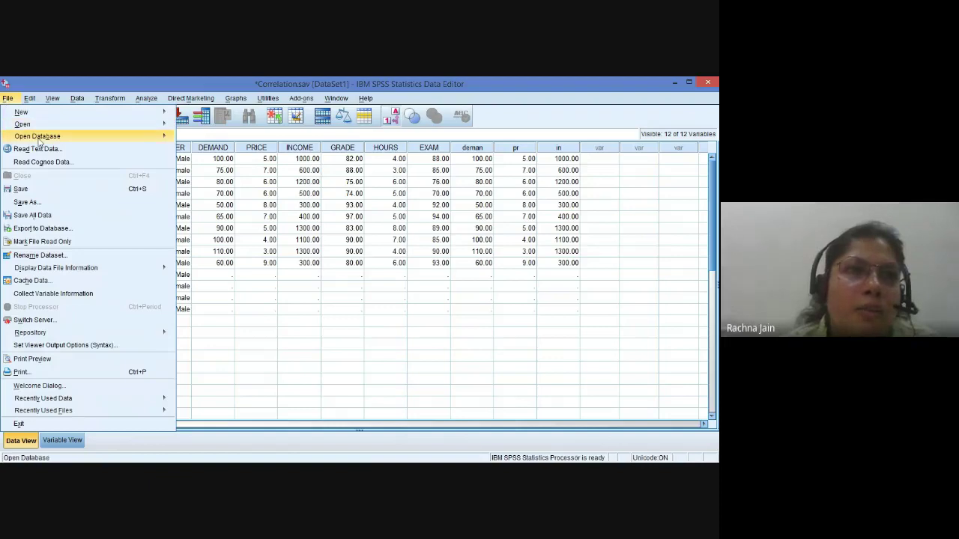
mouse_move(39, 141)
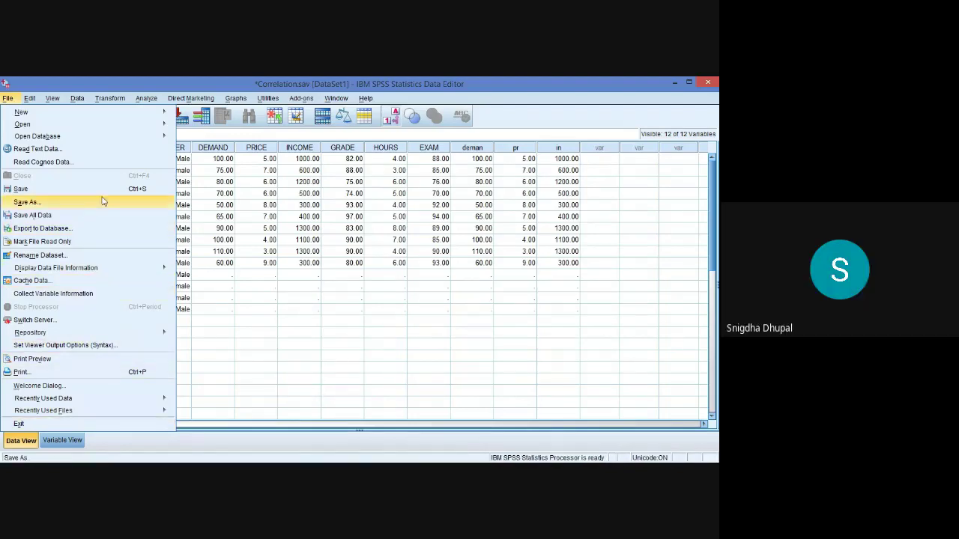
left_click(123, 99)
mouse_move(8, 98)
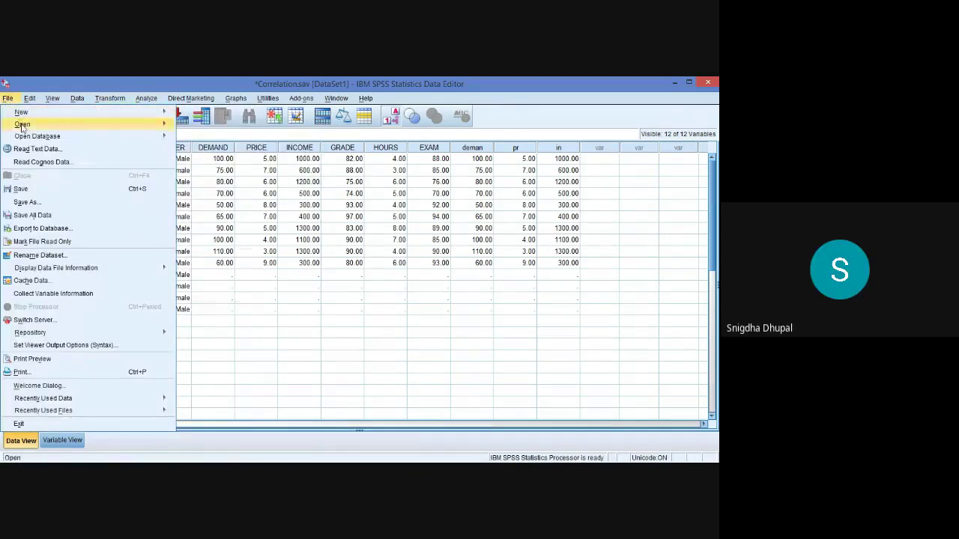
mouse_move(75, 126)
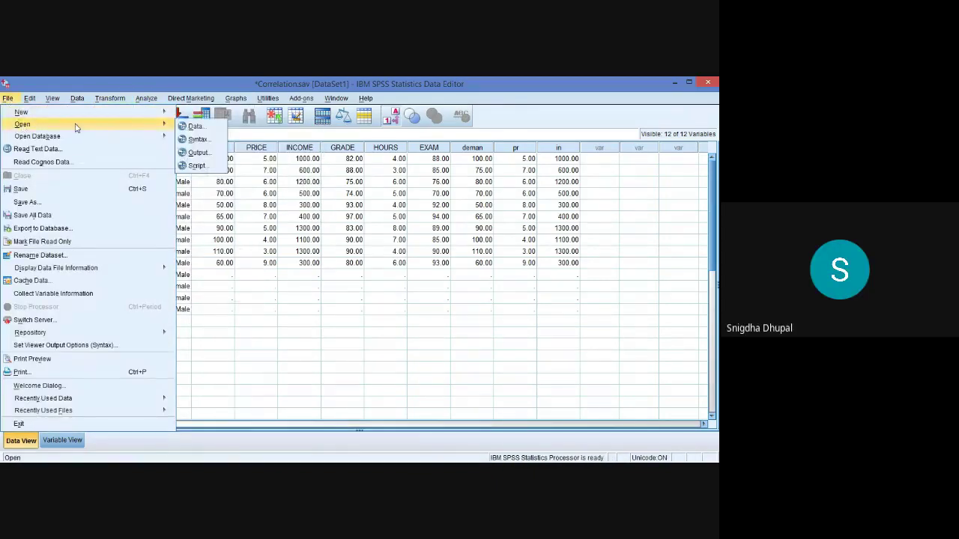
left_click(196, 127)
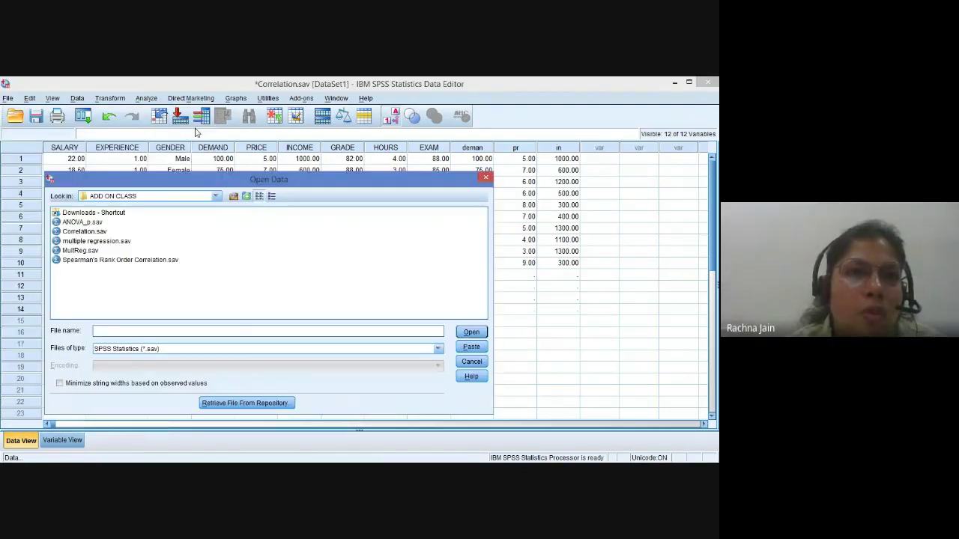
left_click(216, 196)
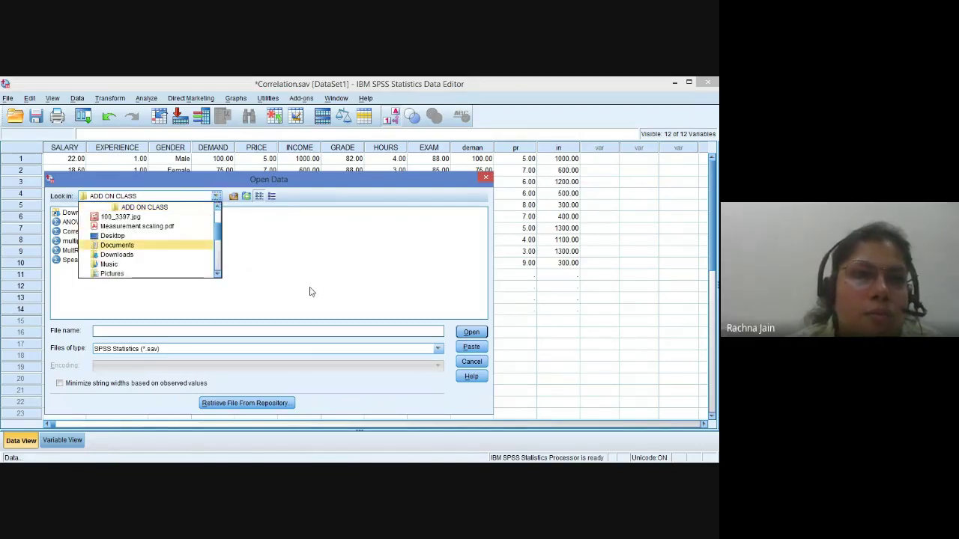
left_click(486, 177)
left_click(486, 178)
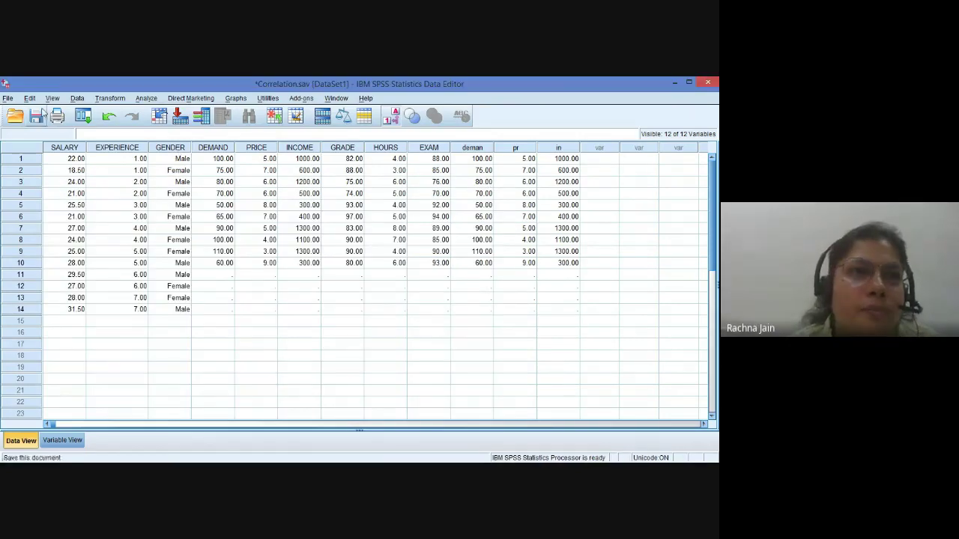
Step: Examine the Database Wizard for a new query on Excel Files, and close its login and the wizard without importing data
left_click(11, 100)
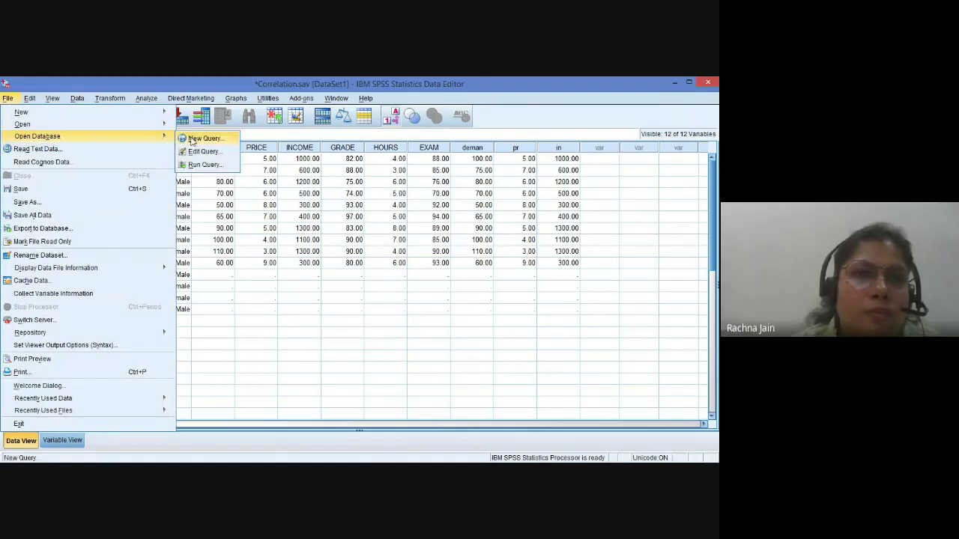
left_click(192, 138)
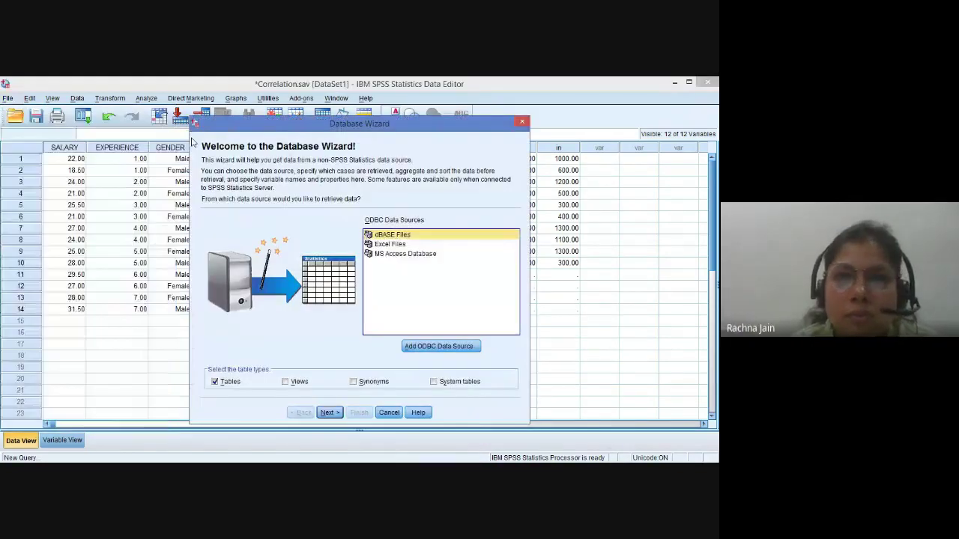
left_click(394, 244)
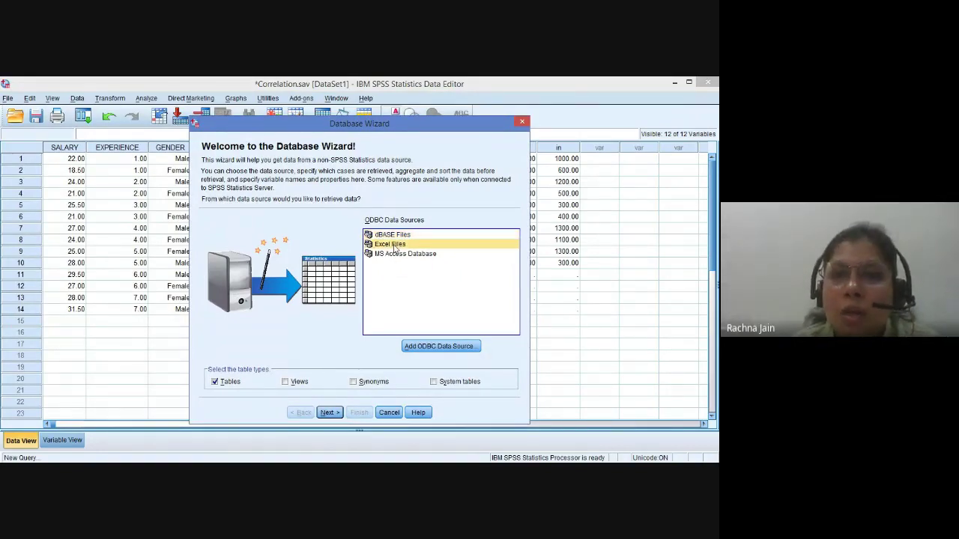
left_click(330, 413)
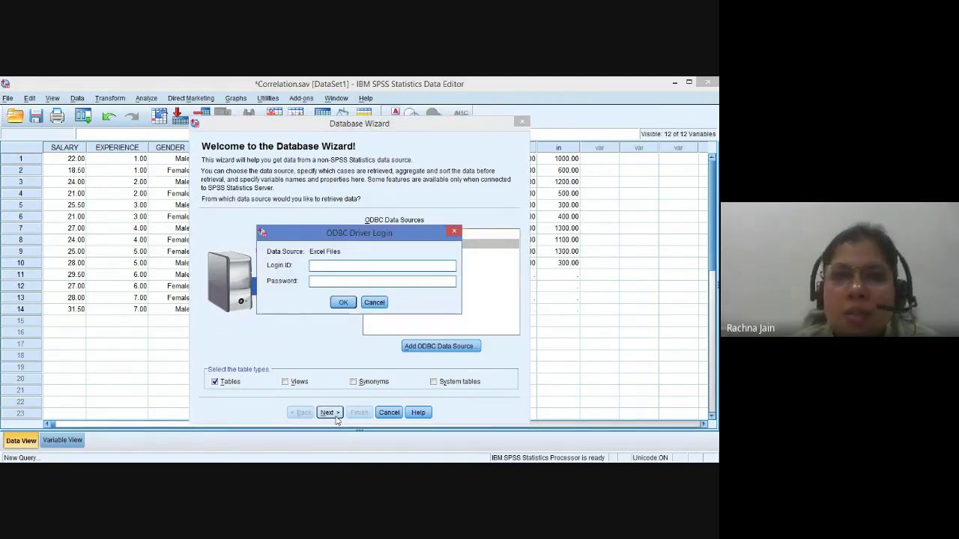
left_click(456, 232)
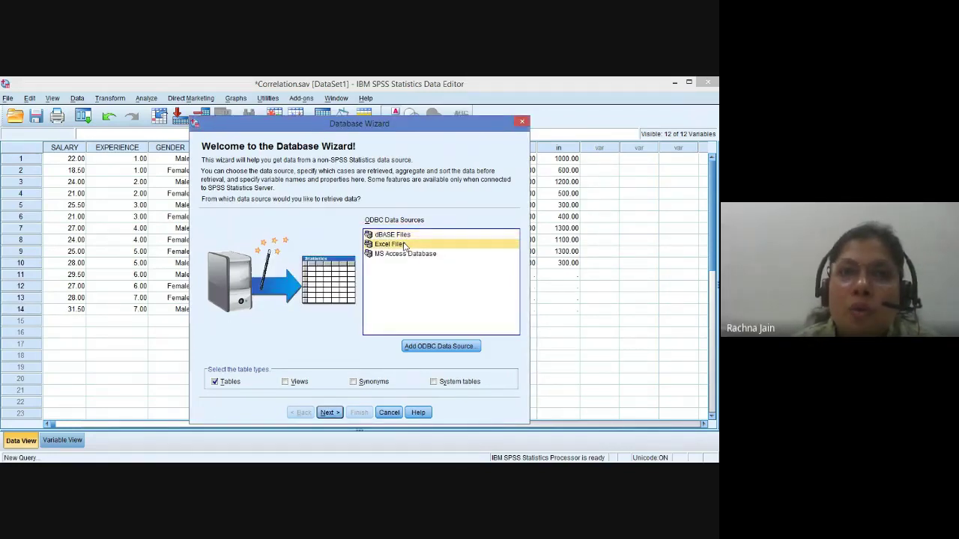
left_click(522, 122)
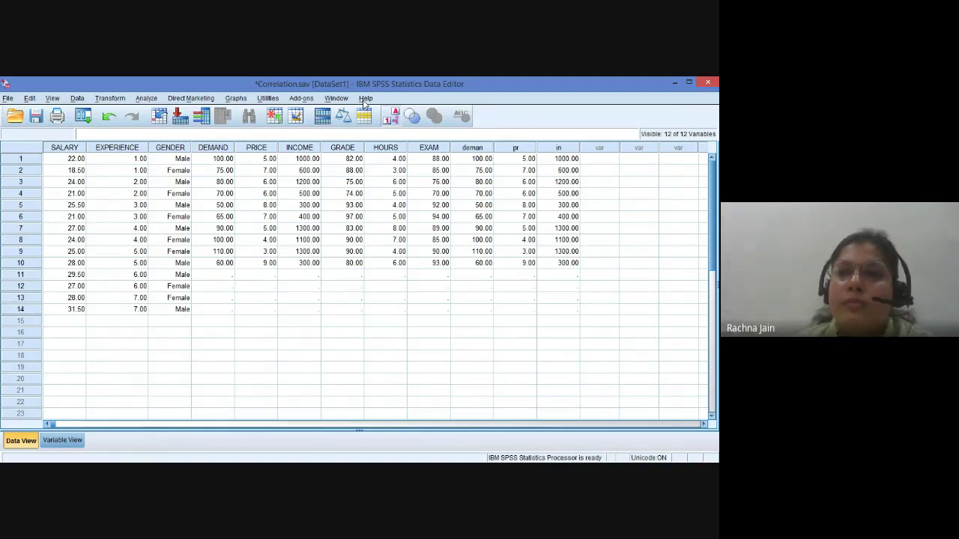
left_click(264, 100)
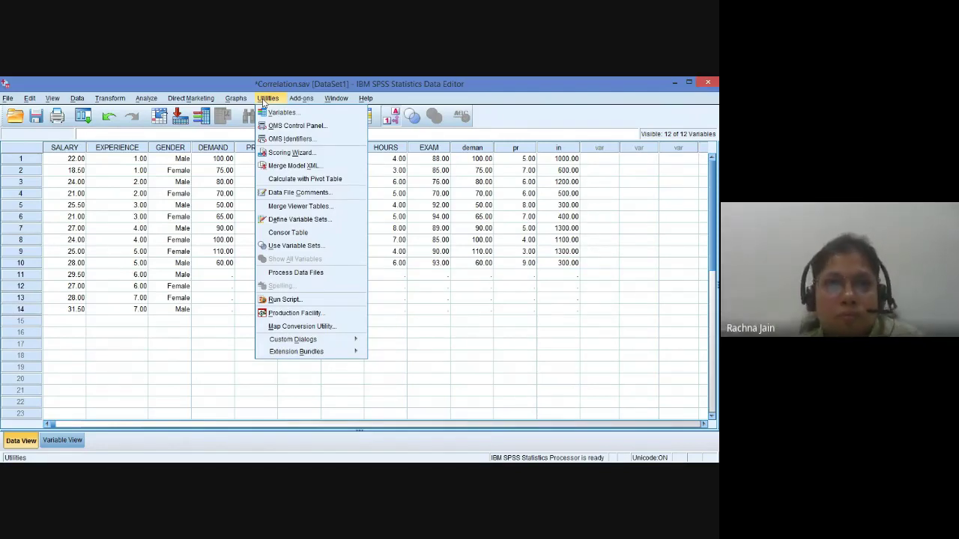
mouse_move(232, 103)
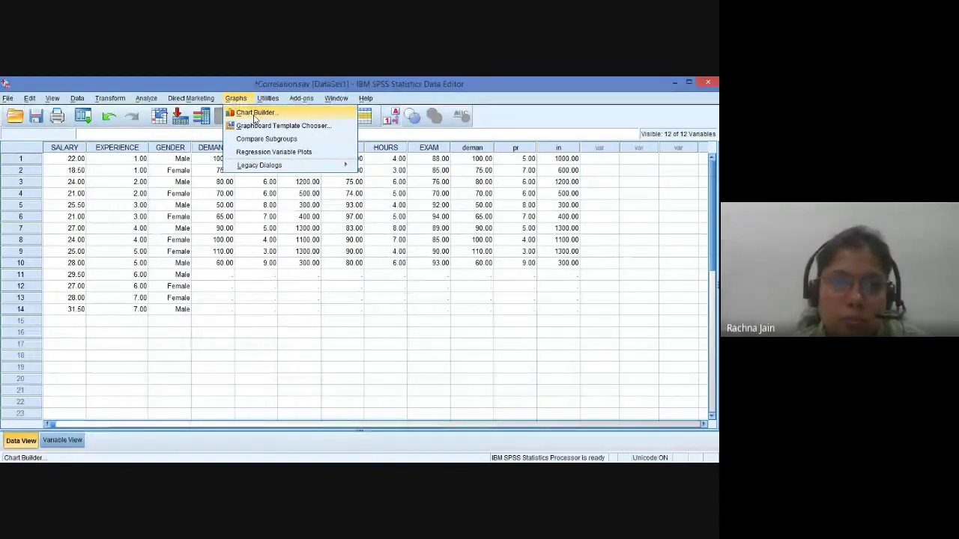
key("alt+Tab")
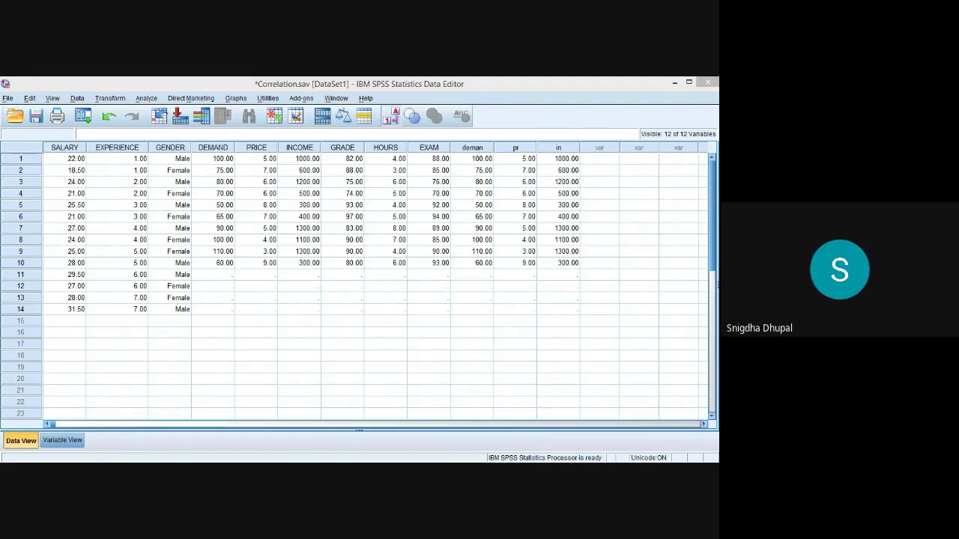
left_click(398, 367)
left_click(443, 93)
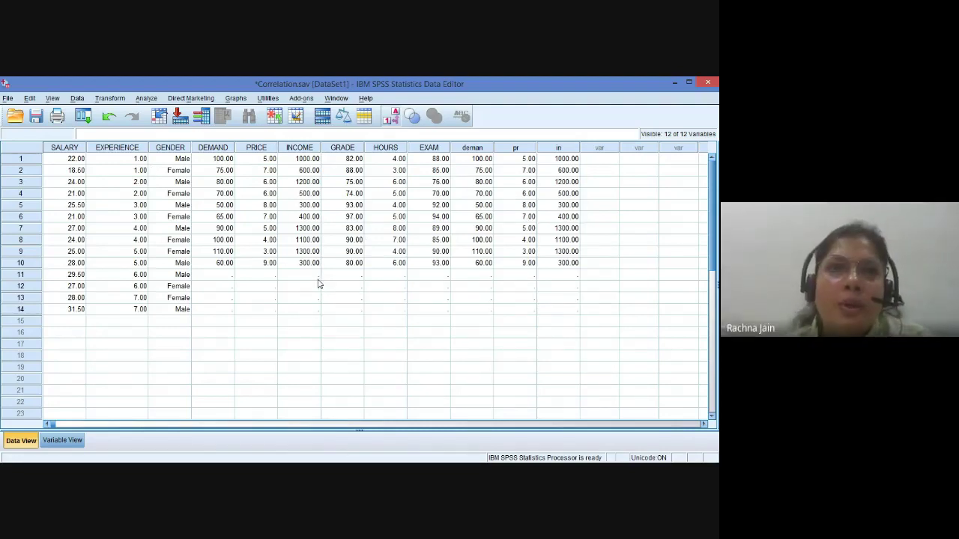
Step: Build a simple scatter chart in the Chart Builder with DEMAND on the x-axis and PRICE on the y-axis
left_click(232, 100)
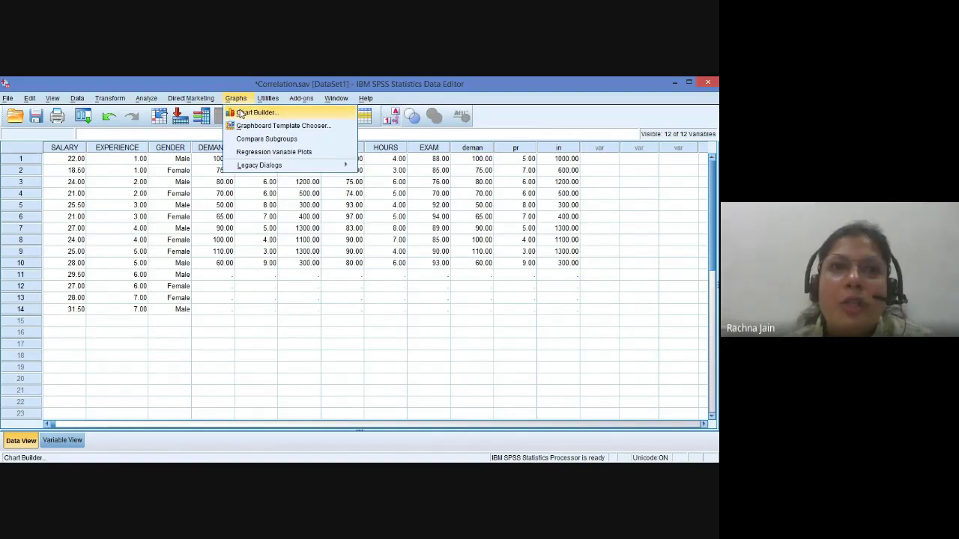
left_click(243, 112)
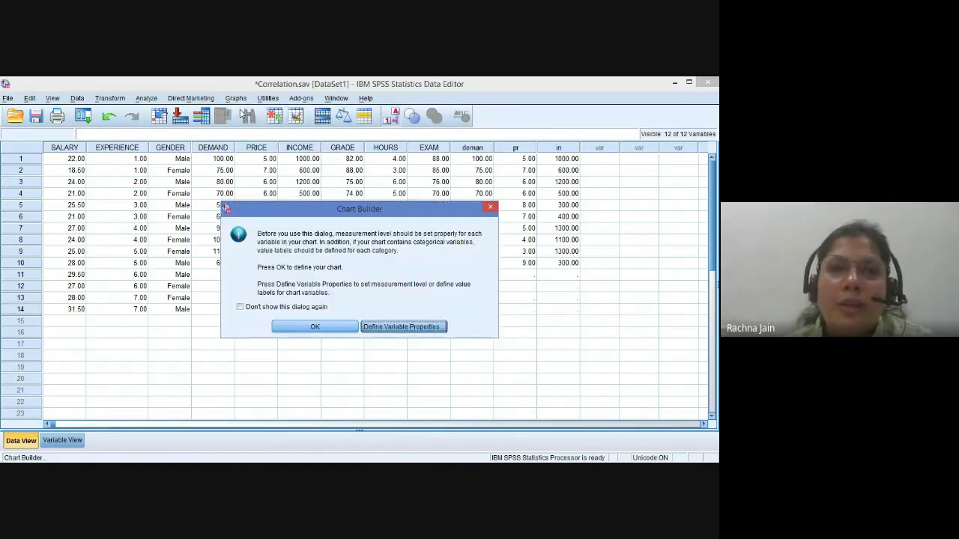
left_click(311, 328)
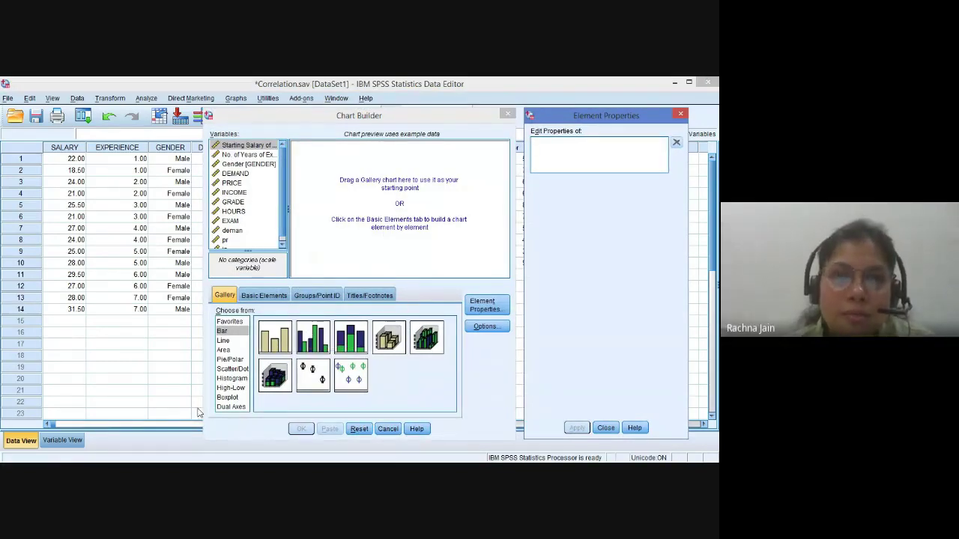
left_click(241, 370)
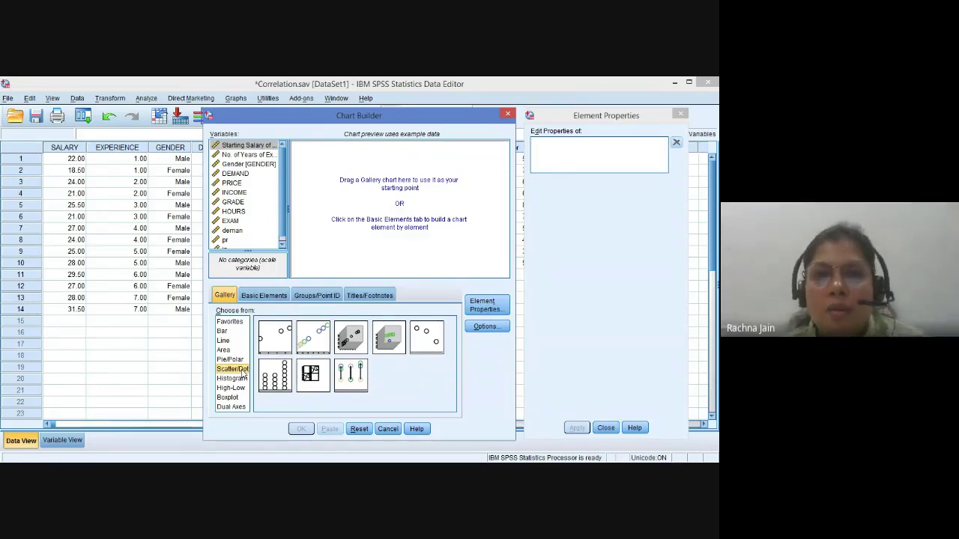
left_click_drag(292, 340, 431, 196)
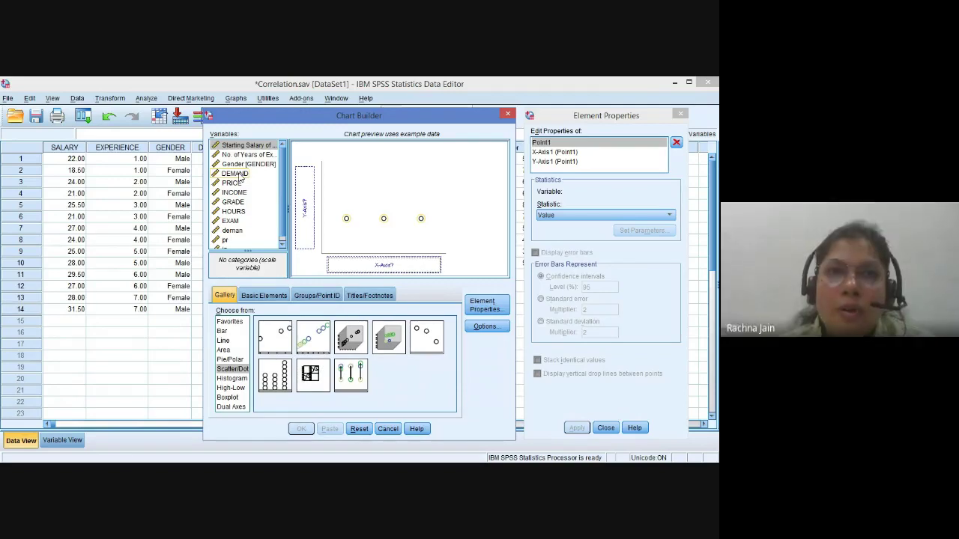
left_click_drag(239, 175, 370, 266)
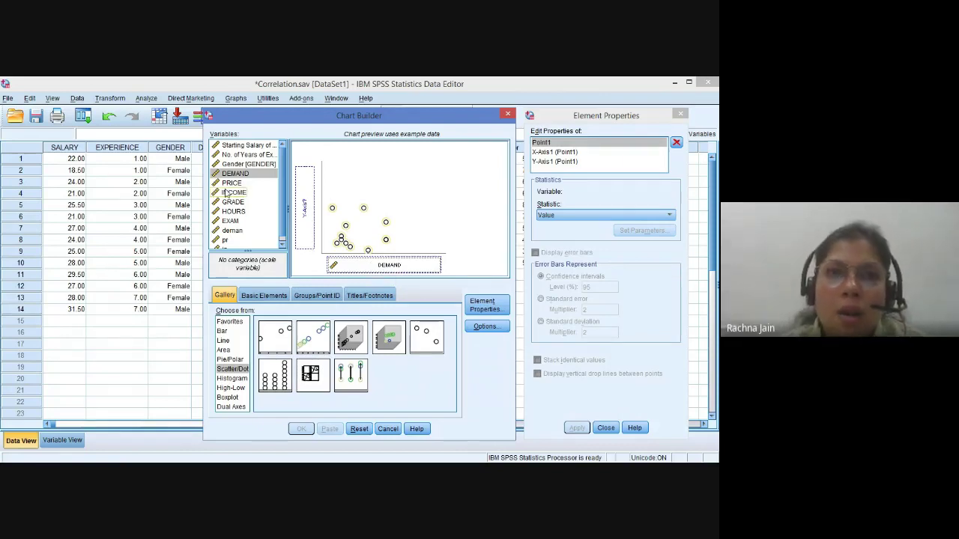
left_click_drag(227, 184, 302, 193)
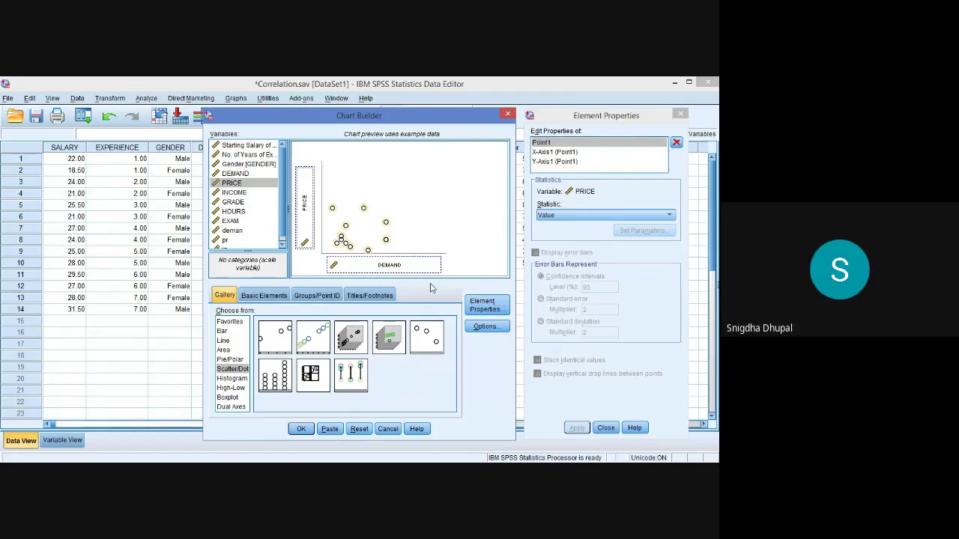
Step: Take DEMAND off the scatter chart's x-axis, and assign it to the same axis again after trying INCOME
left_click_drag(401, 274, 276, 212)
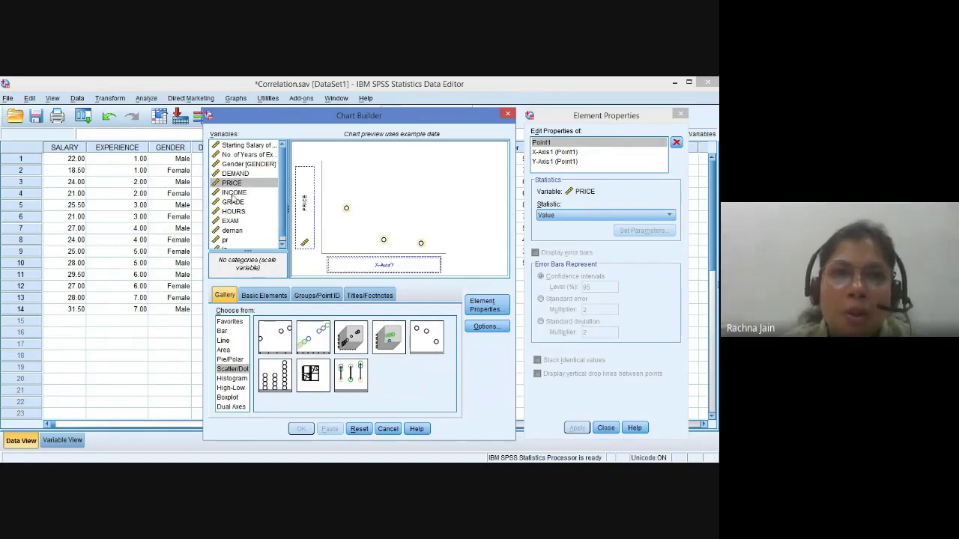
left_click_drag(235, 192, 384, 271)
left_click_drag(309, 246, 369, 266)
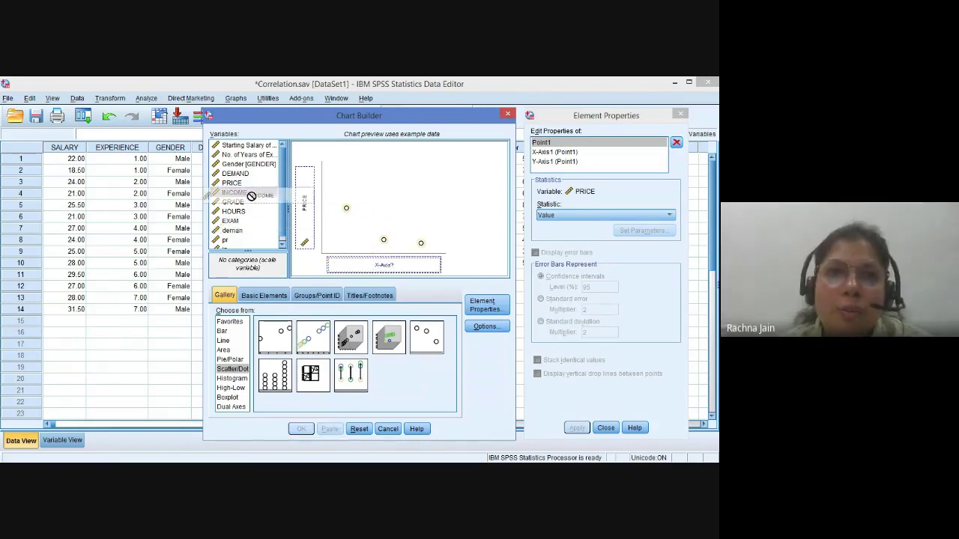
left_click_drag(234, 173, 395, 270)
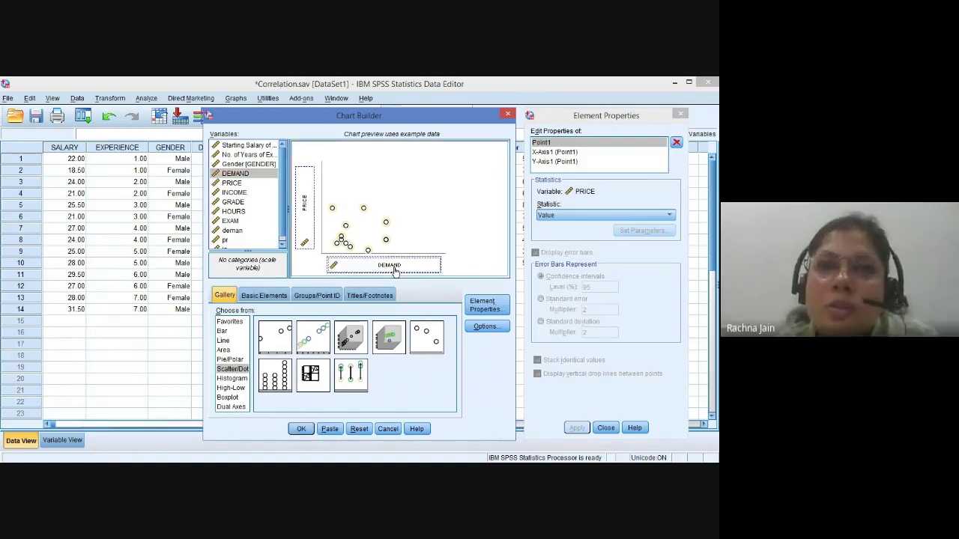
Step: Try Mean, Group Median and Mode as the point statistic for PRICE in the element properties, and return it to Value
left_click(494, 309)
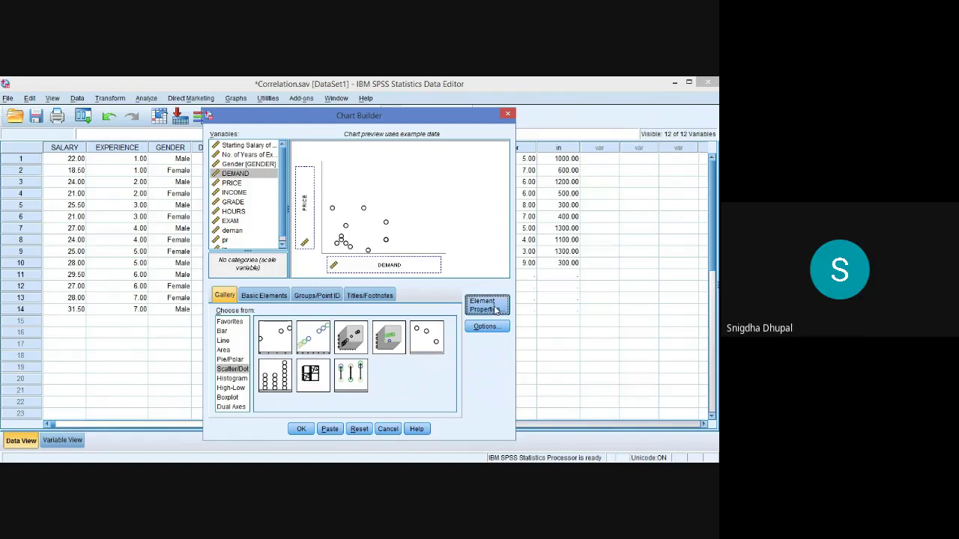
left_click(495, 310)
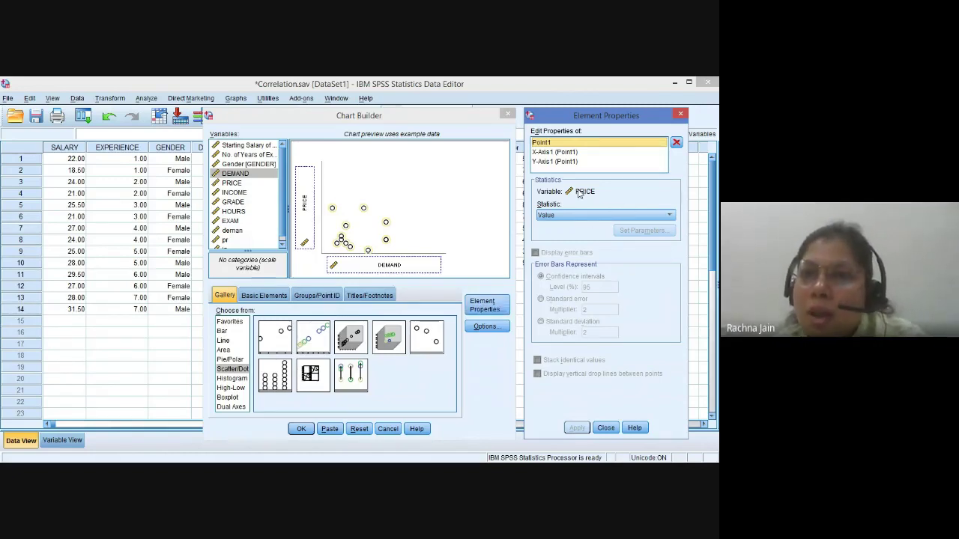
left_click(584, 217)
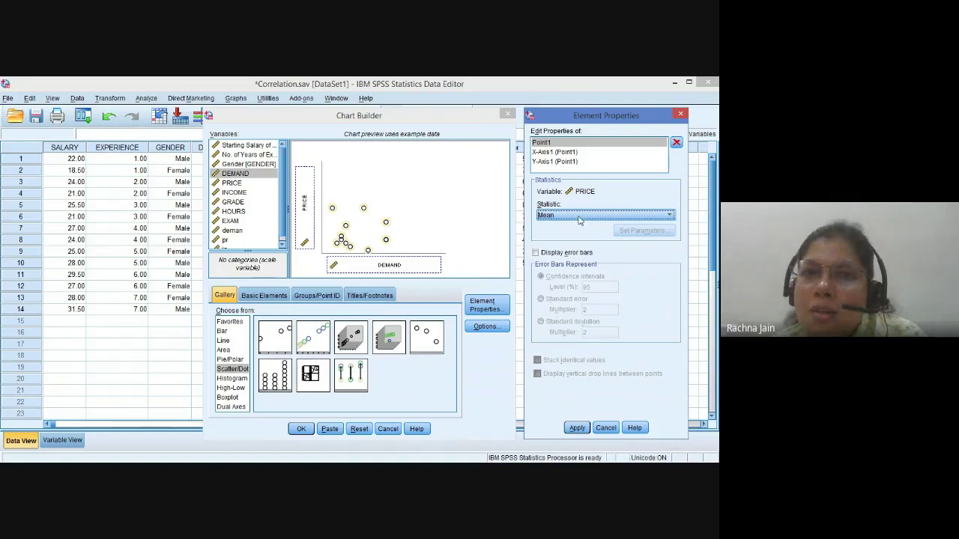
left_click(578, 216)
left_click(574, 247)
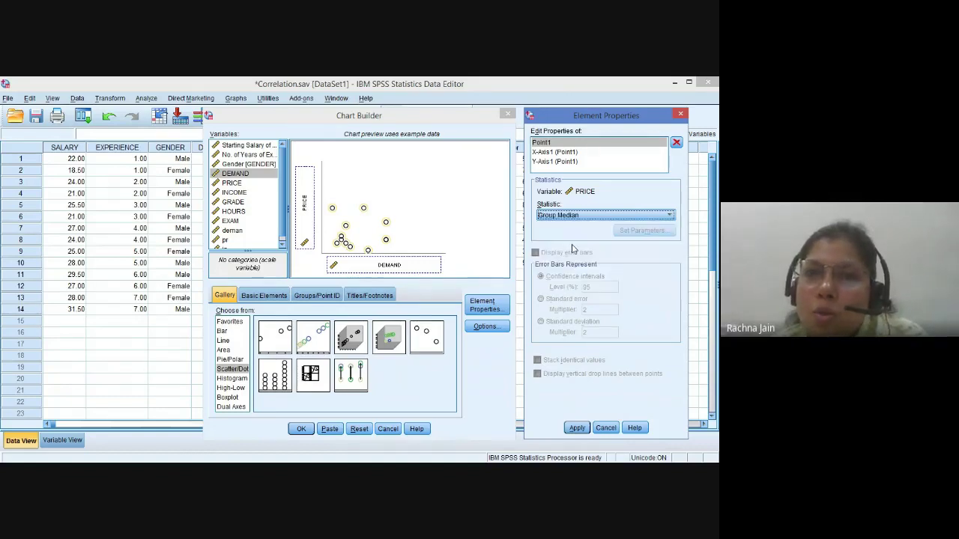
left_click(575, 217)
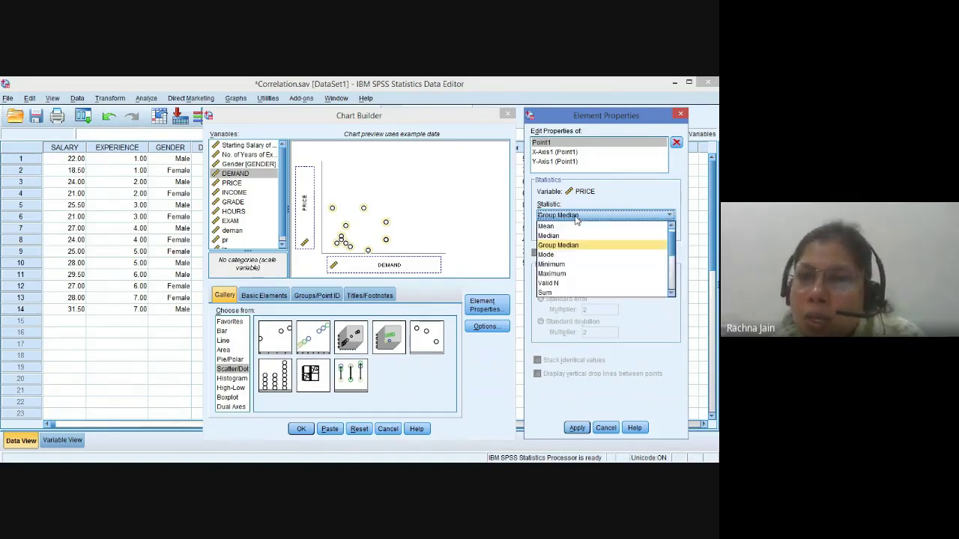
left_click(570, 255)
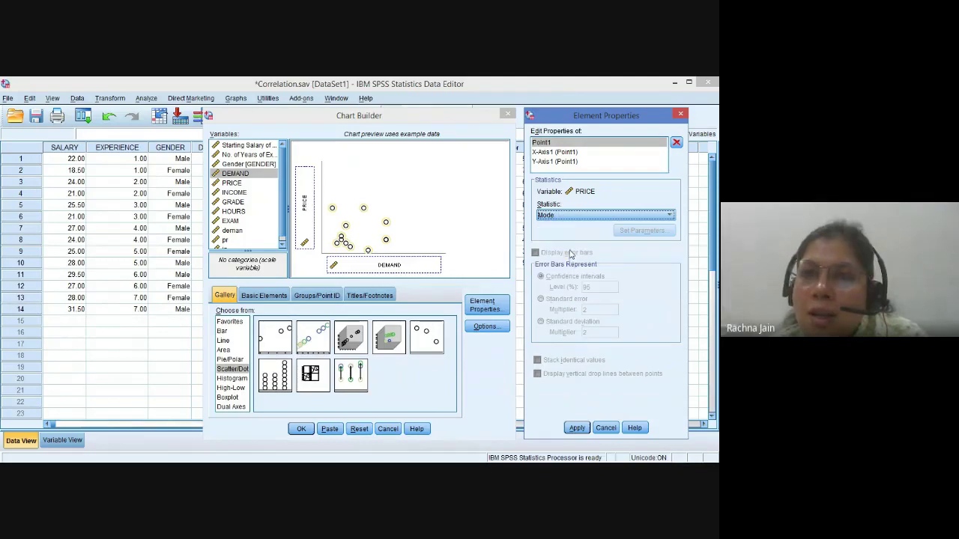
left_click(574, 217)
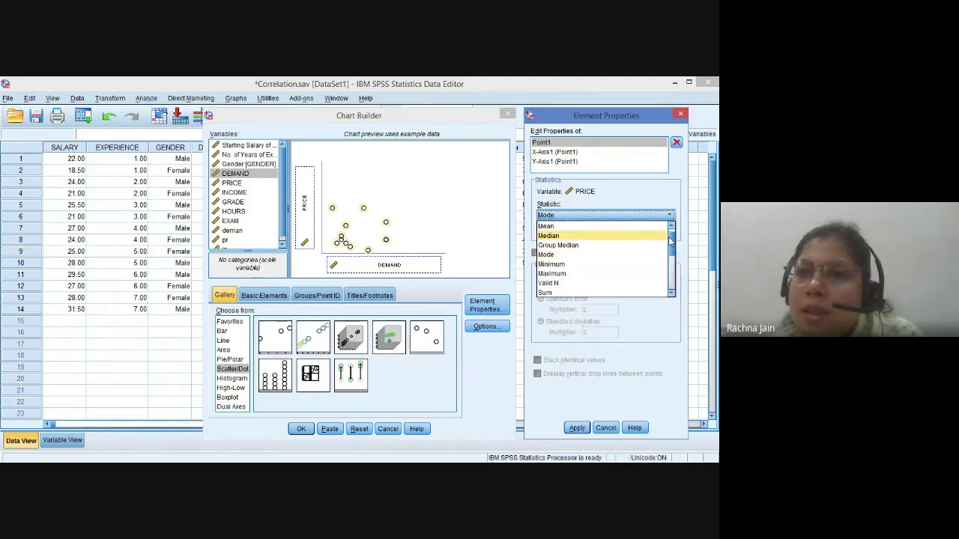
scroll(671, 241, "up", 1)
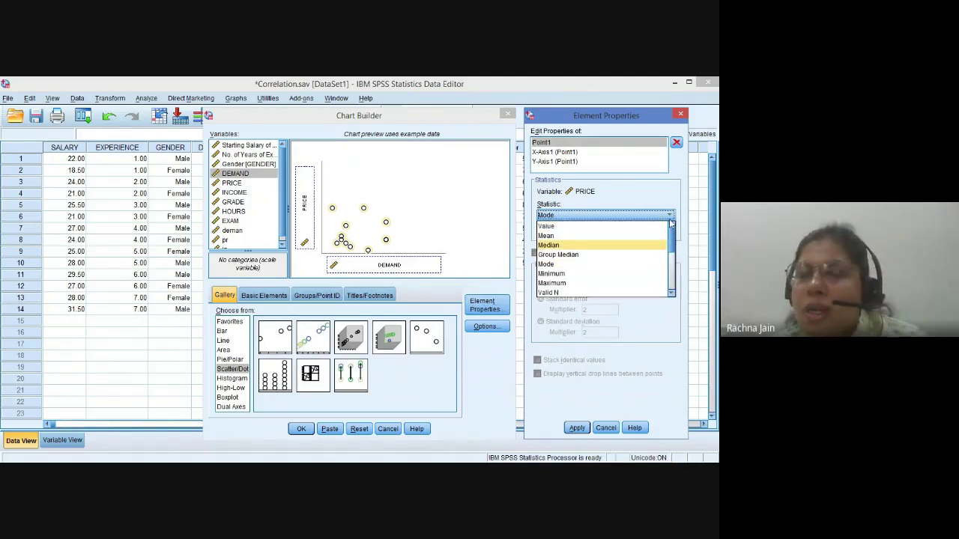
left_click(584, 227)
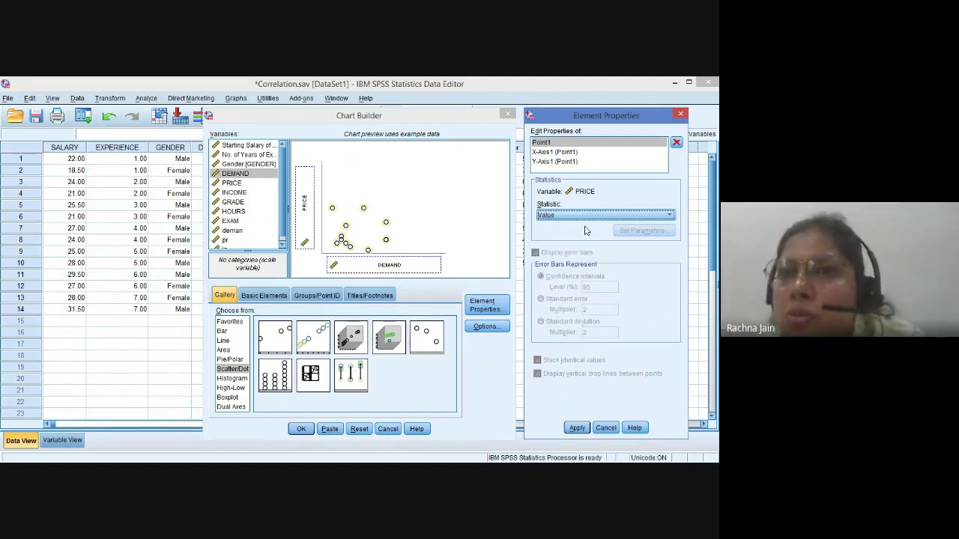
Step: Apply a custom minimum of 0 to the PRICE y-axis without applying the pending point changes, and generate the scatter chart
left_click(574, 163)
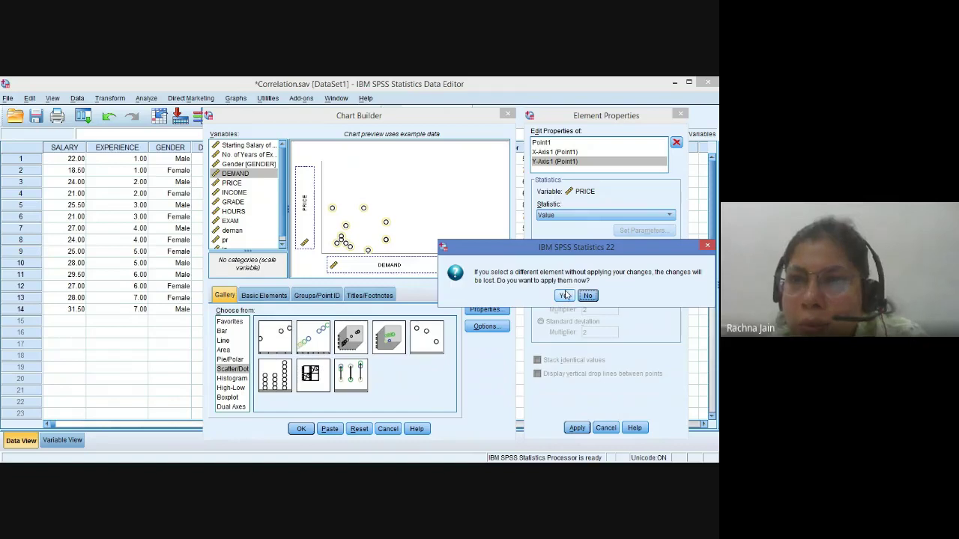
left_click(587, 295)
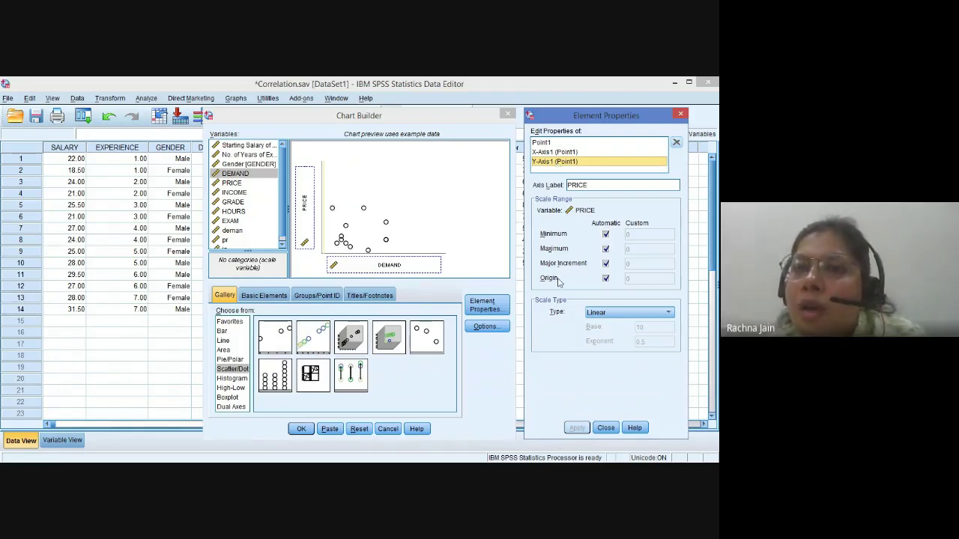
left_click(605, 234)
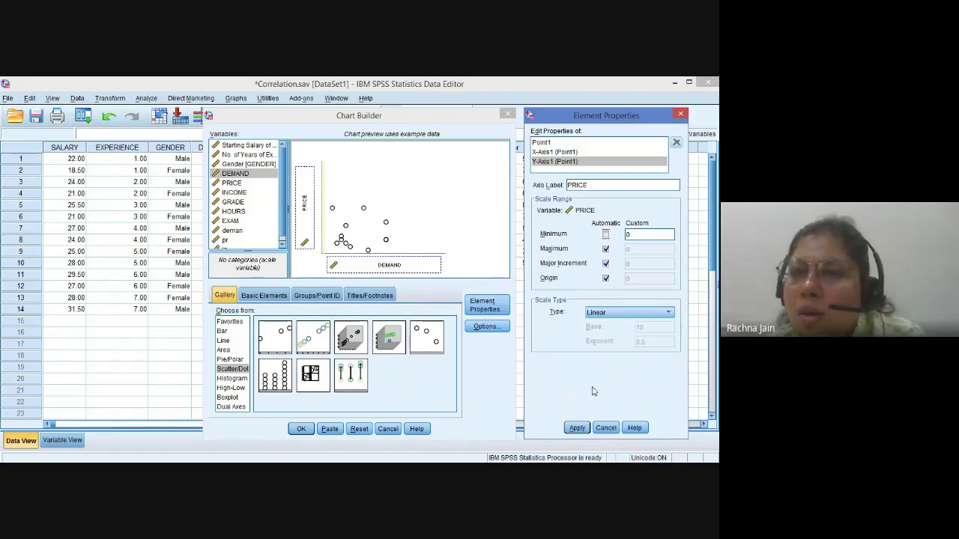
left_click(577, 429)
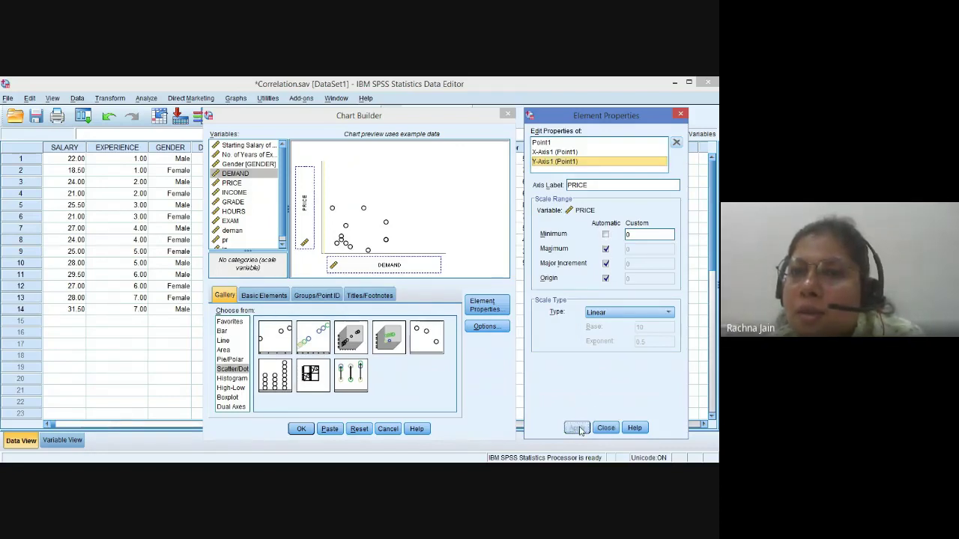
left_click(300, 430)
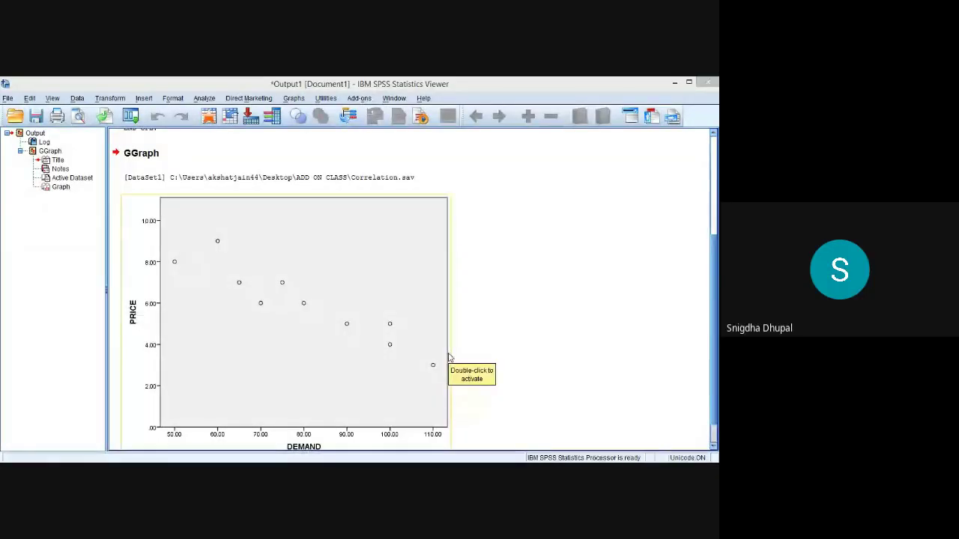
left_click(457, 446)
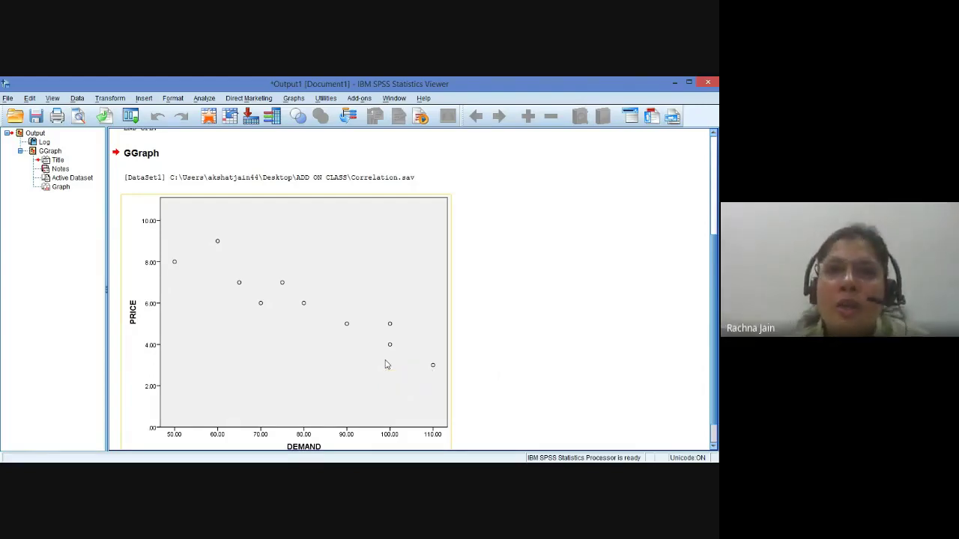
Step: Open the PRICE against DEMAND scatter chart for editing, add a fit line at total, and close the chart editor
left_click(345, 323)
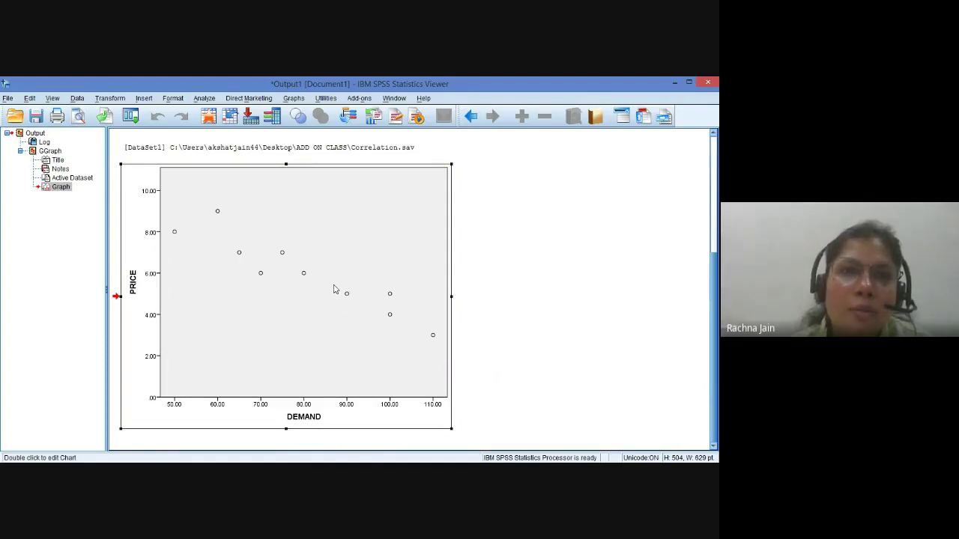
right_click(334, 289)
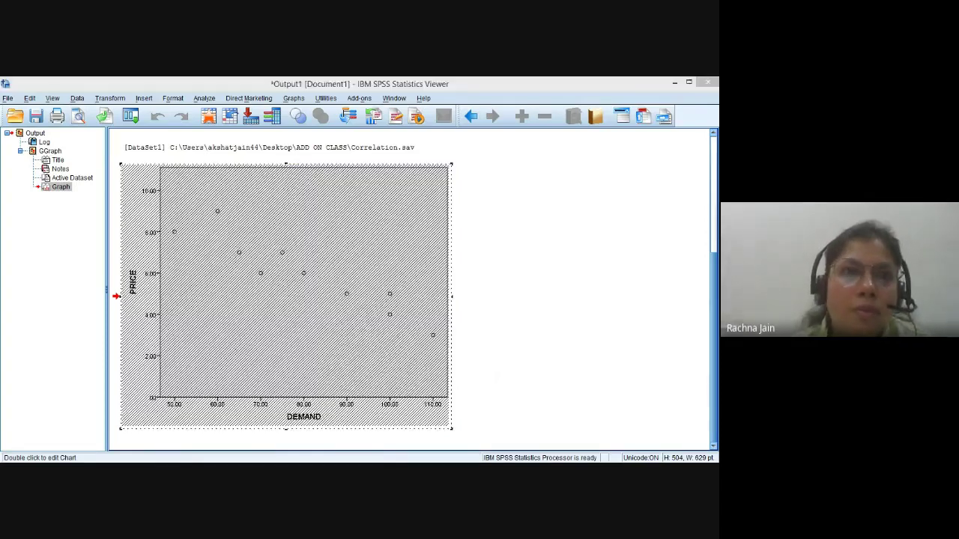
double_click(397, 221)
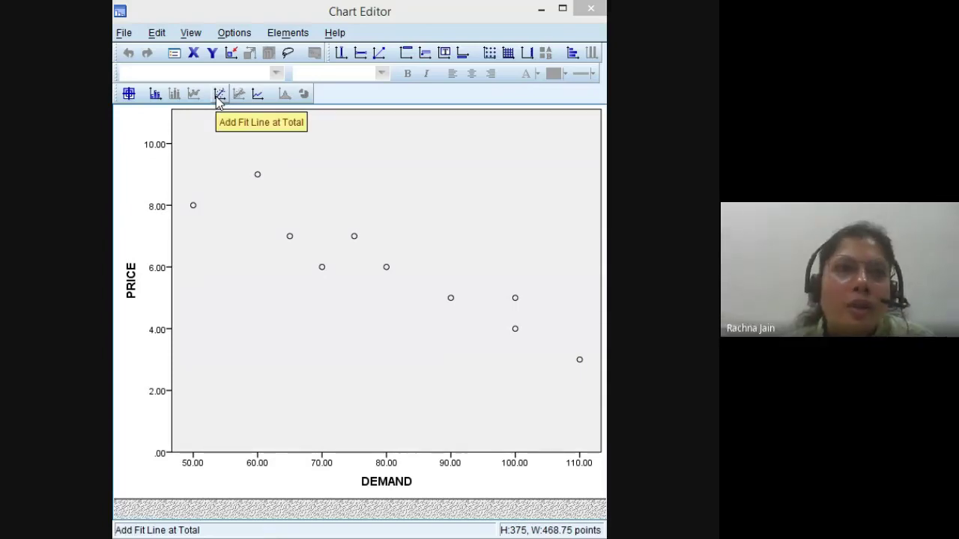
left_click(217, 95)
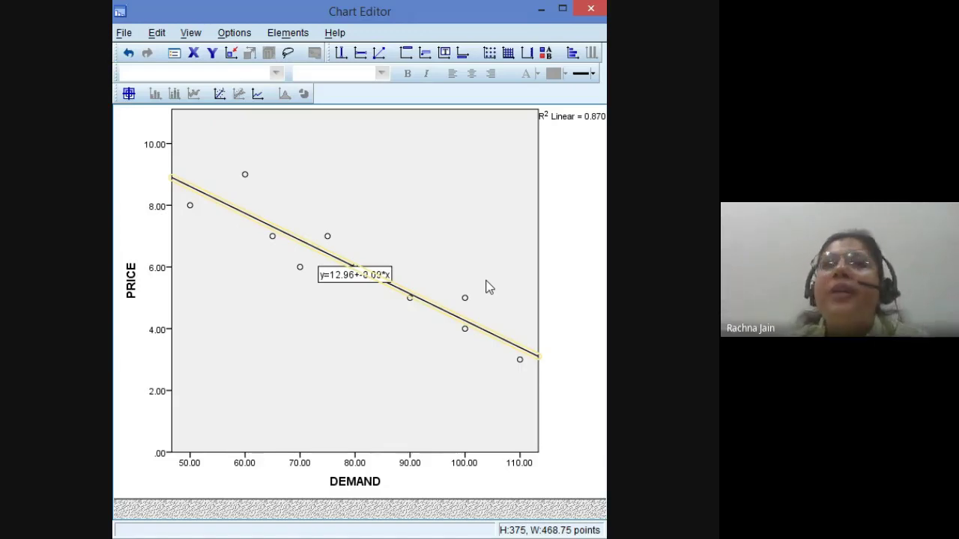
left_click(590, 8)
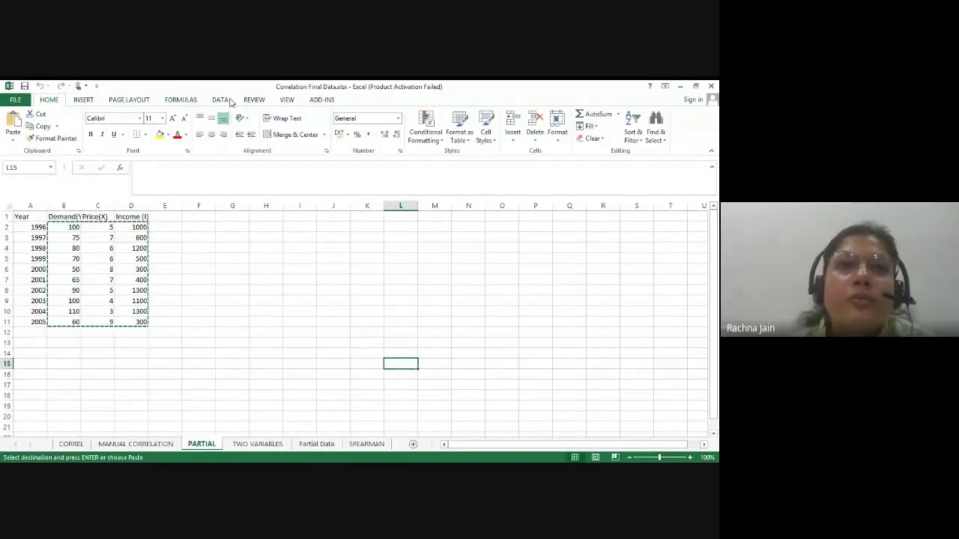
Step: Switch to the Correlation Final Data workbook in Excel and insert a blank markers-only scatter chart on the PARTIAL sheet
left_click(287, 100)
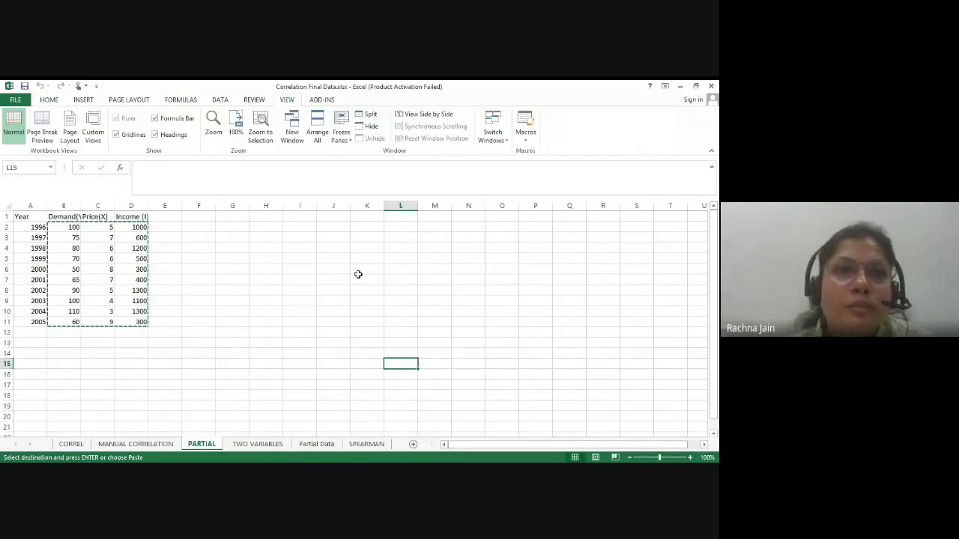
left_click(219, 99)
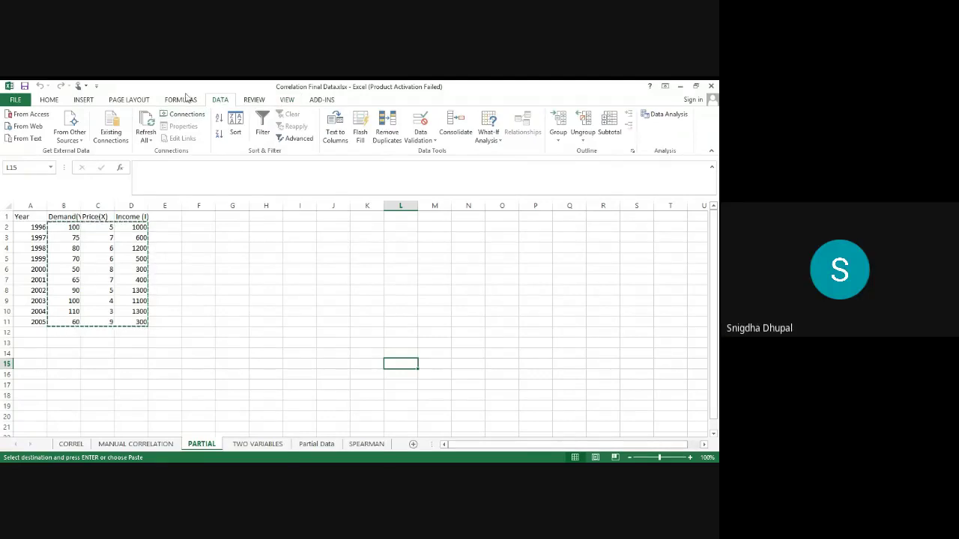
left_click(84, 100)
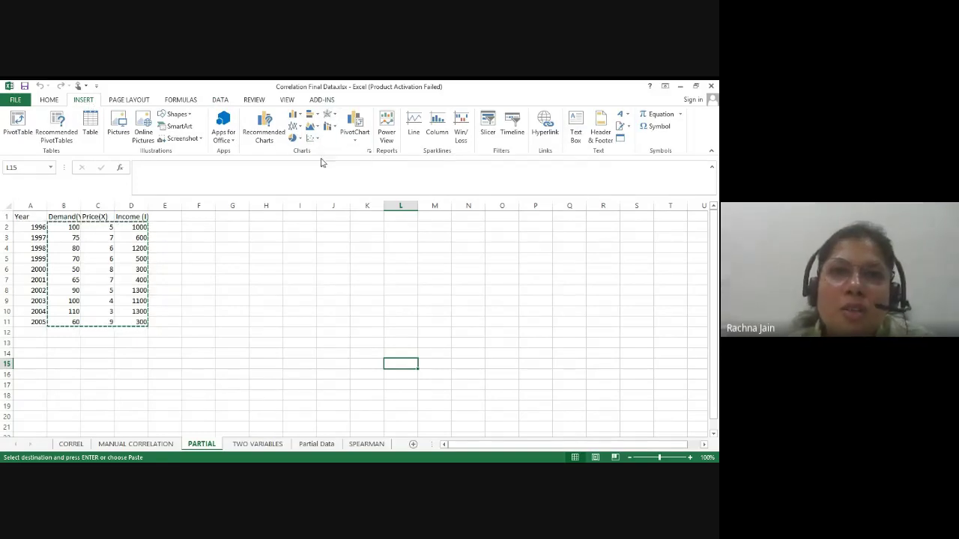
left_click(370, 151)
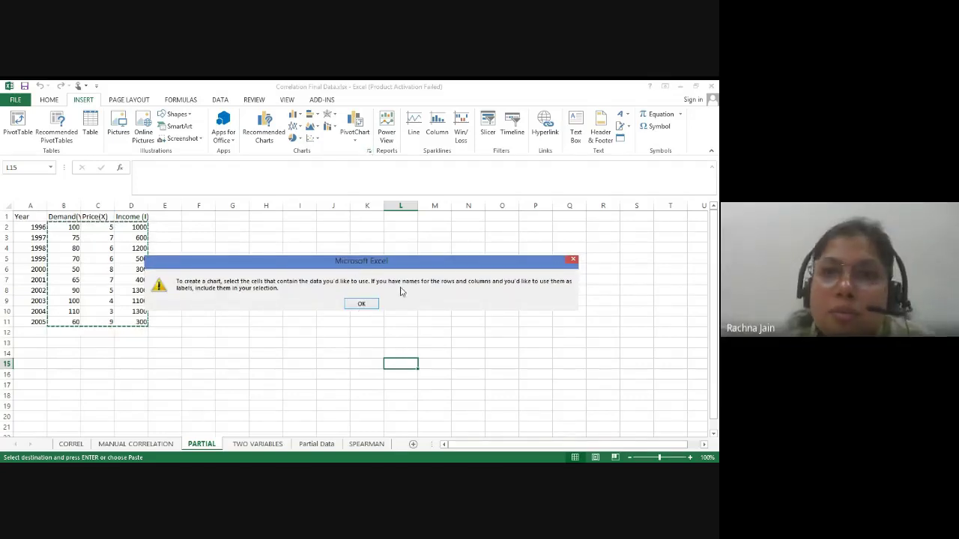
left_click(572, 261)
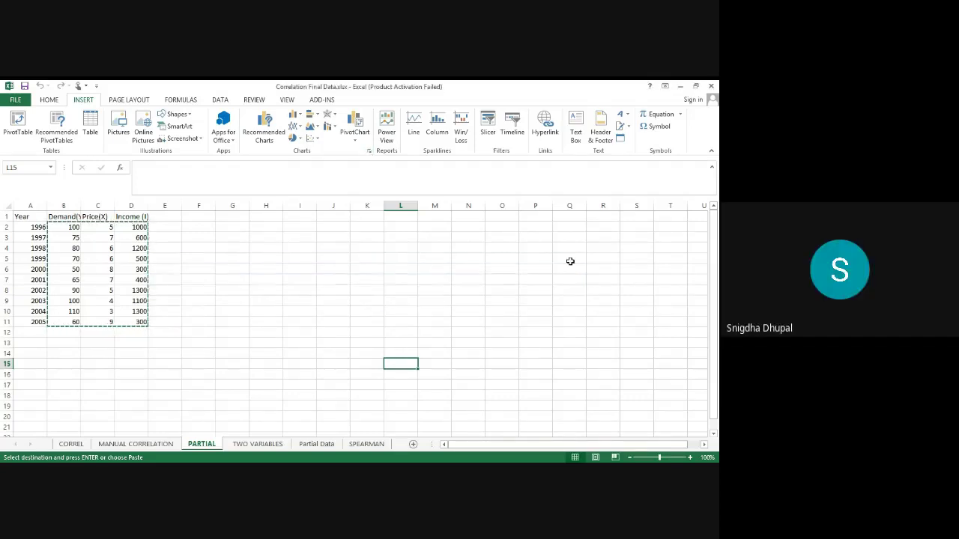
left_click(316, 139)
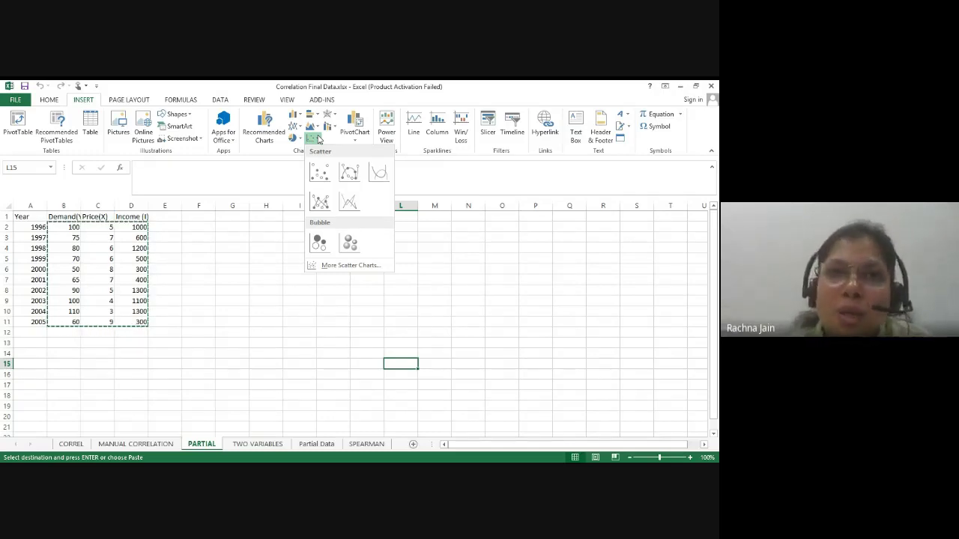
left_click(324, 178)
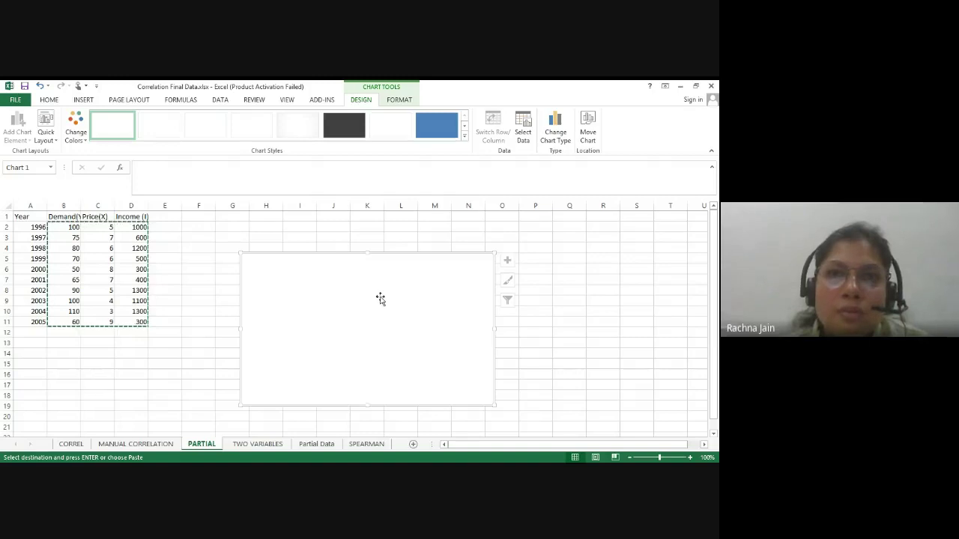
Step: Set the blank scatter chart's data range to the demand and price values in B2:C11
left_click(533, 135)
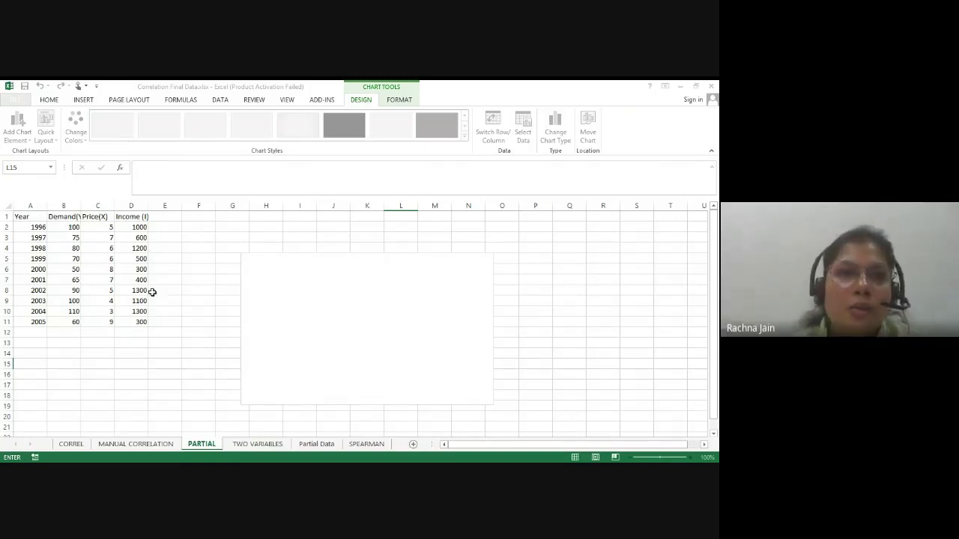
left_click_drag(65, 228, 108, 322)
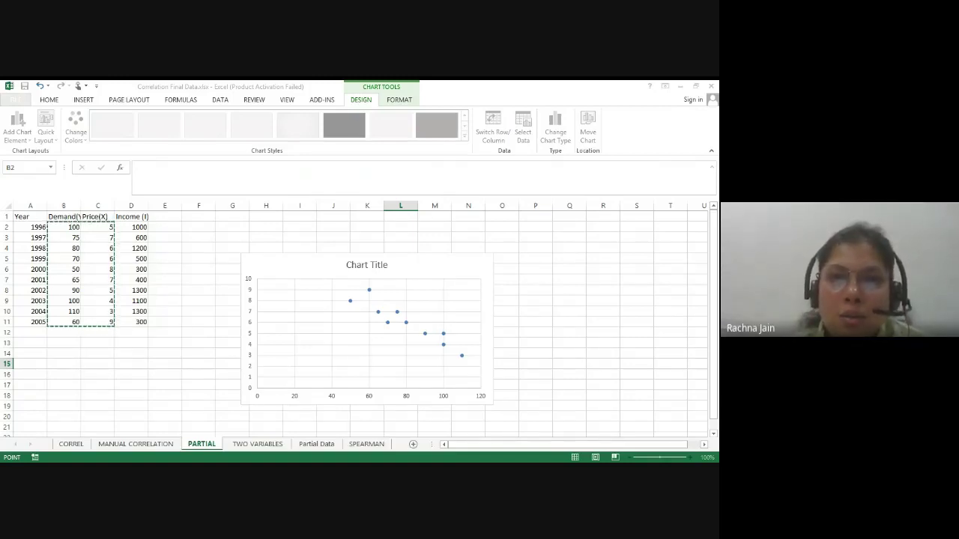
left_click(436, 362)
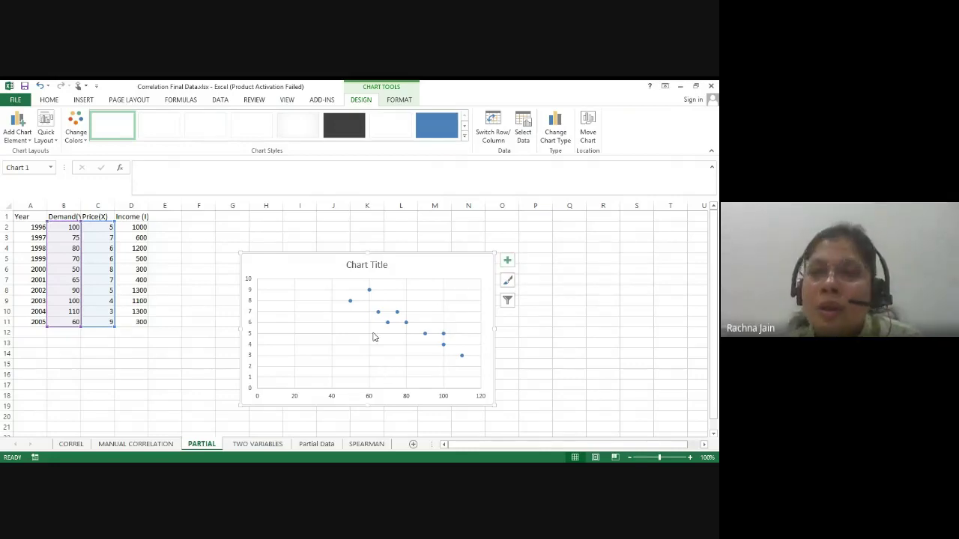
Step: Examine the scatter chart's available styles, colour schemes and chart area formatting options without applying any
left_click(508, 283)
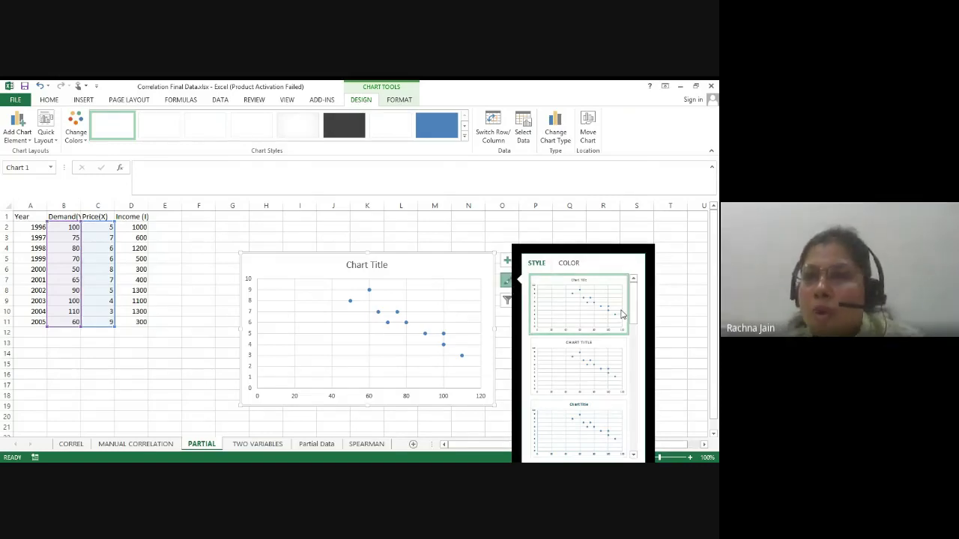
scroll(635, 309, "down", 2)
mouse_move(636, 309)
left_mouse_down()
mouse_move(642, 419)
mouse_move(643, 307)
left_mouse_up()
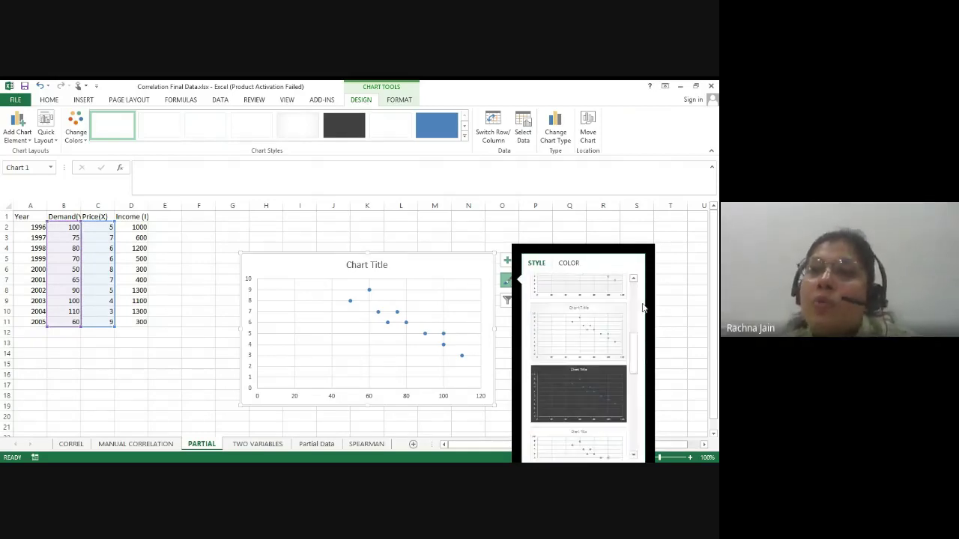
left_click(569, 263)
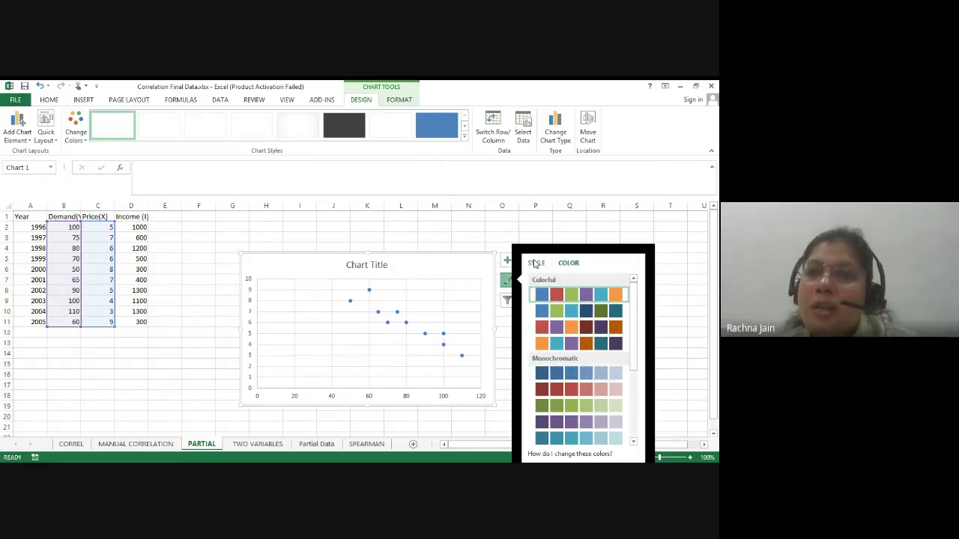
left_click(533, 263)
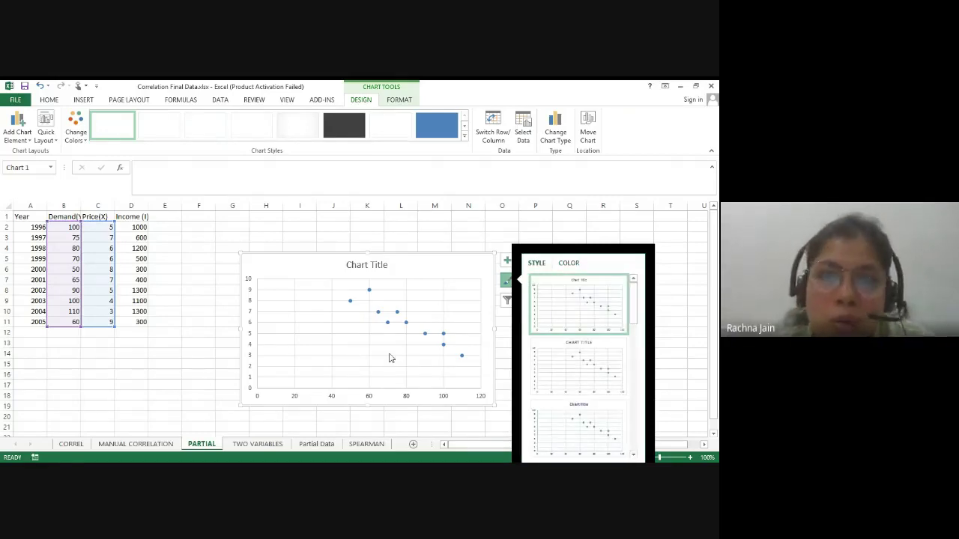
double_click(264, 395)
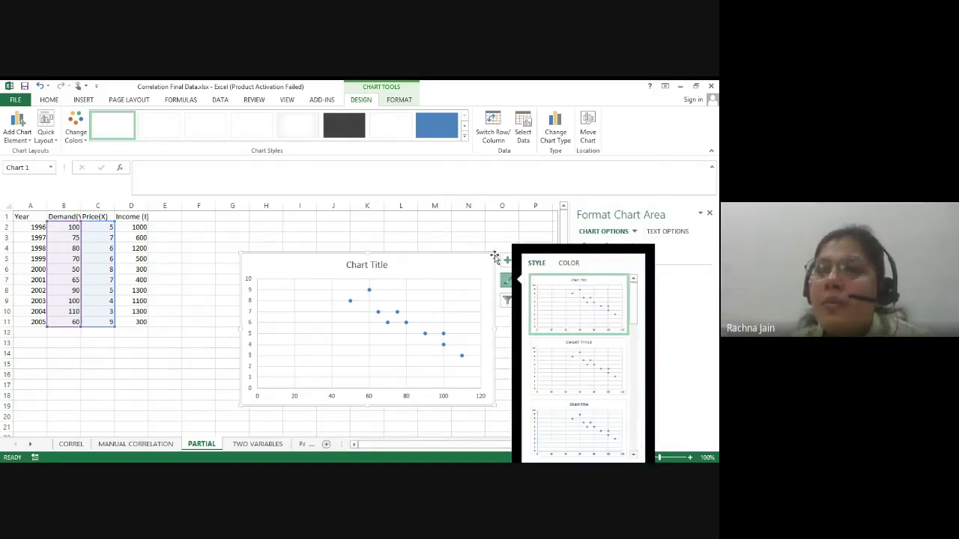
left_click(517, 236)
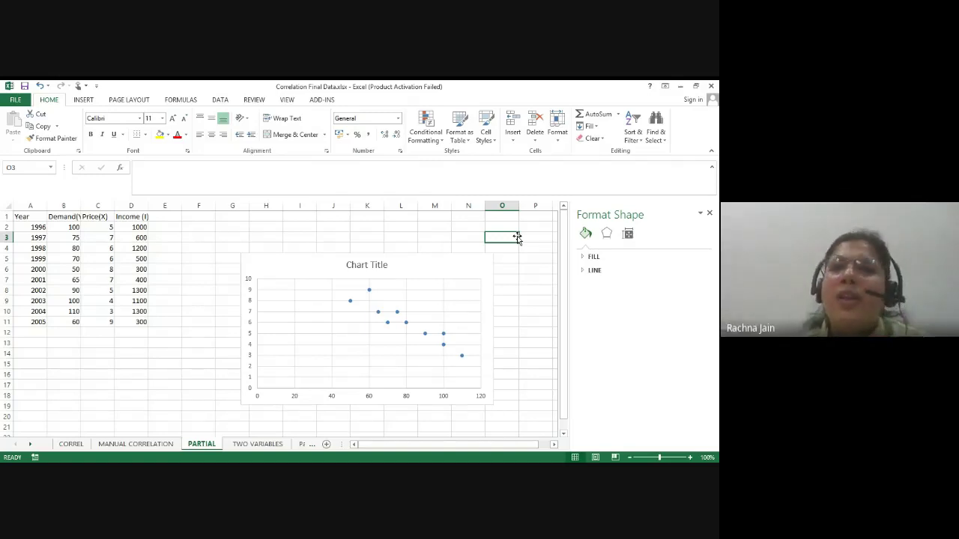
left_click(709, 213)
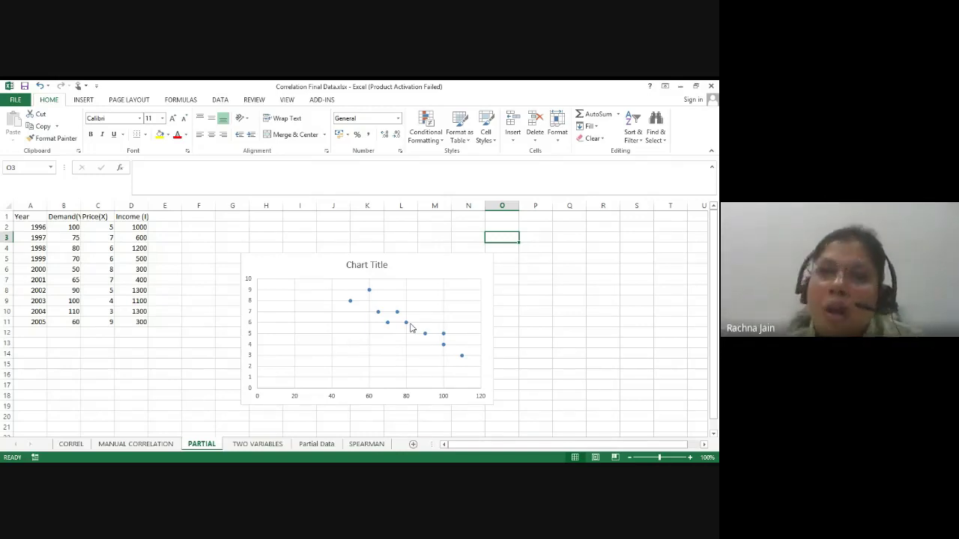
Step: Undo the scatter chart's data range and its insertion on the PARTIAL sheet
left_click(360, 462)
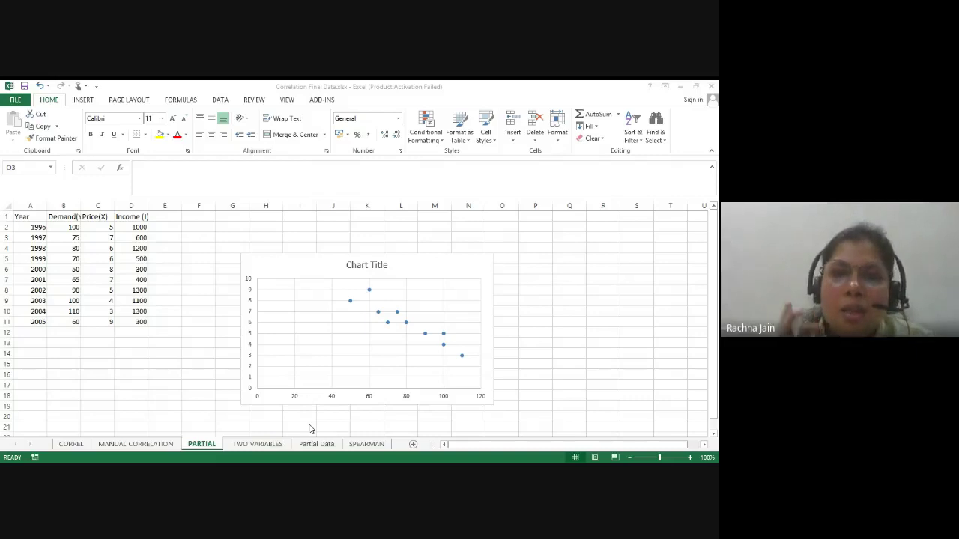
left_click(295, 345)
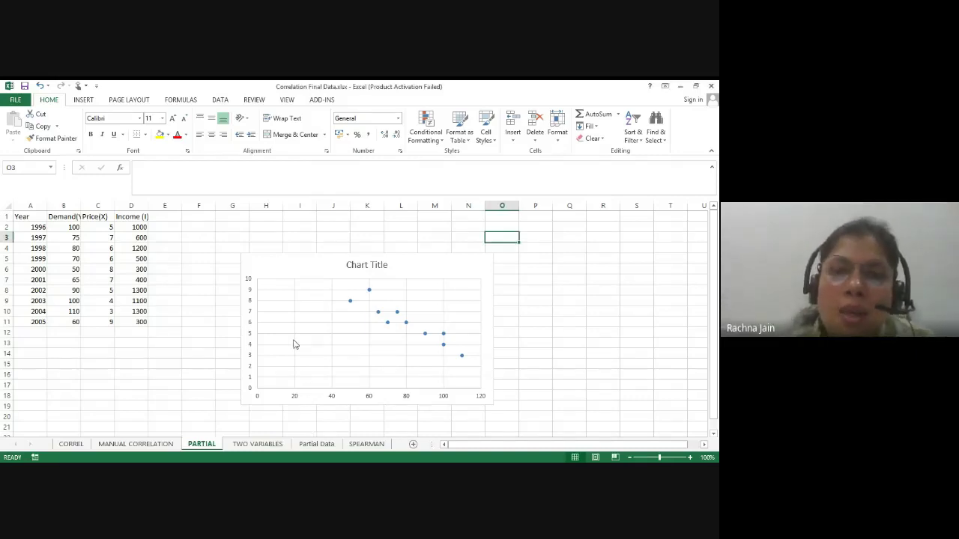
left_click(296, 344)
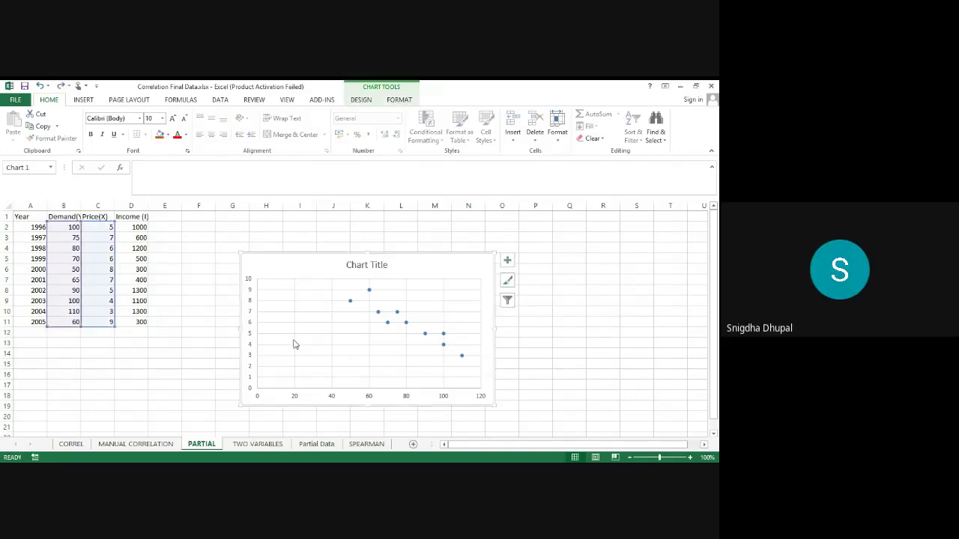
key("Delete")
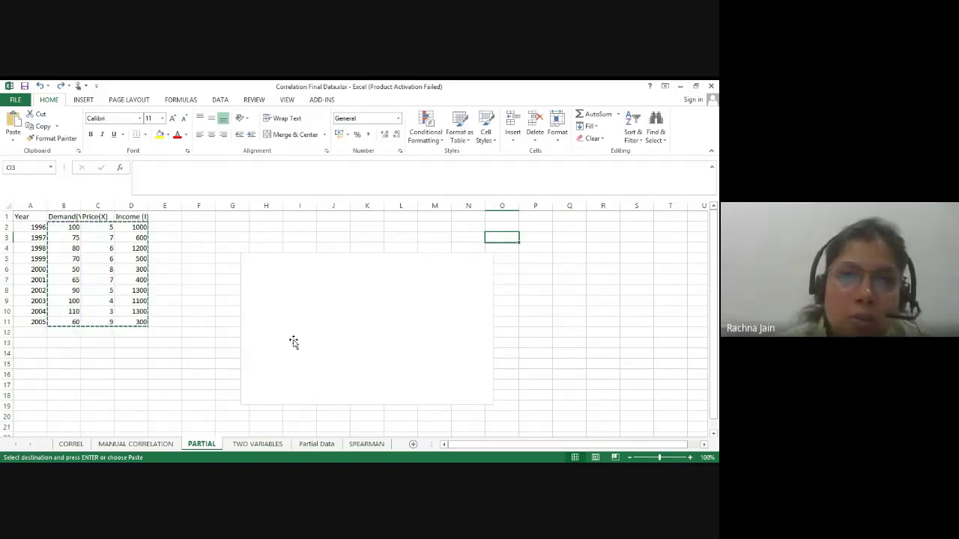
left_click(205, 323)
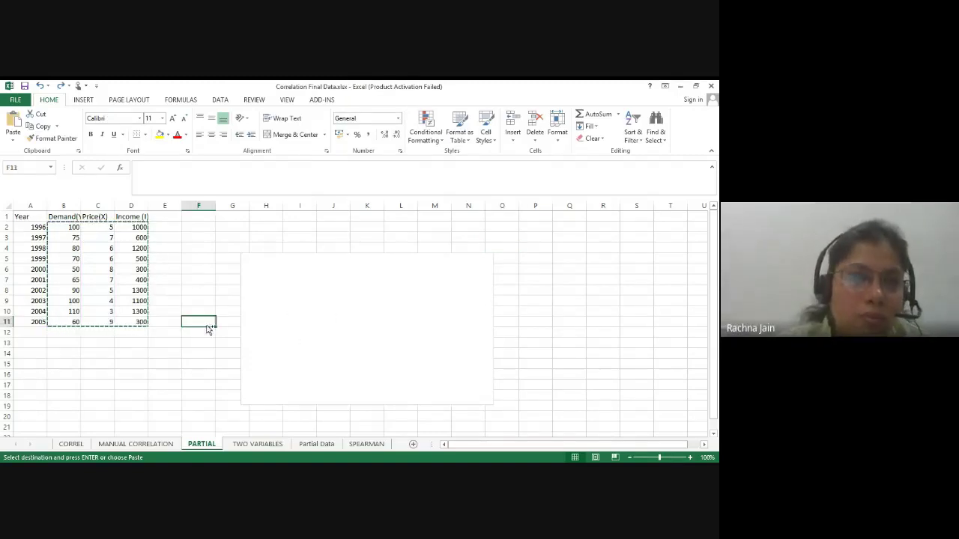
left_click(381, 334)
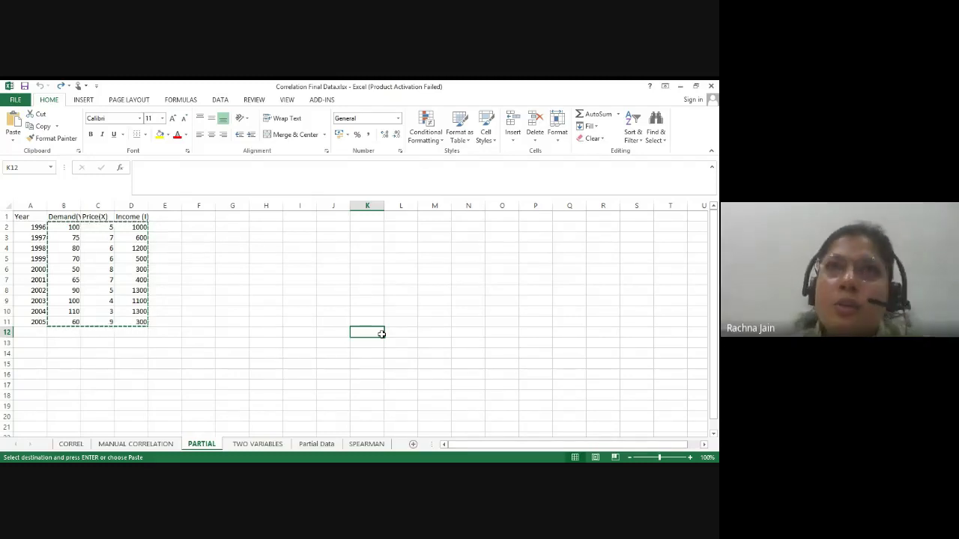
Step: Calculate the correlation between demand and price in cell D13 with =CORREL(B2:B11,C2:C11)
left_click(132, 346)
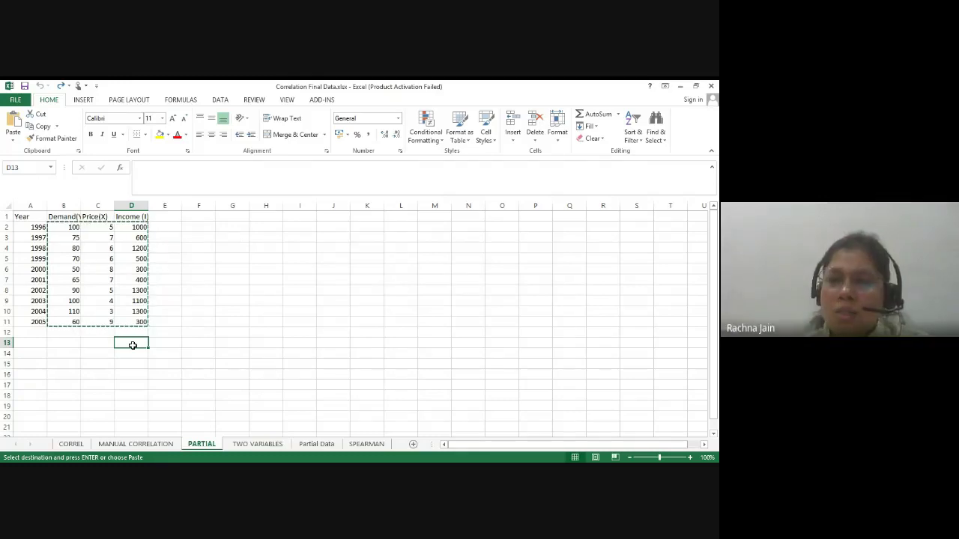
type("=")
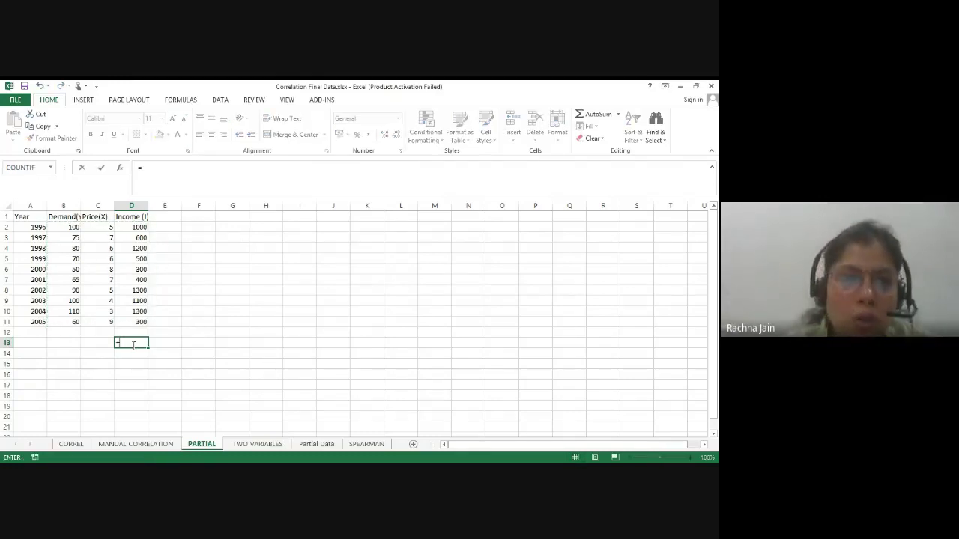
type("corre")
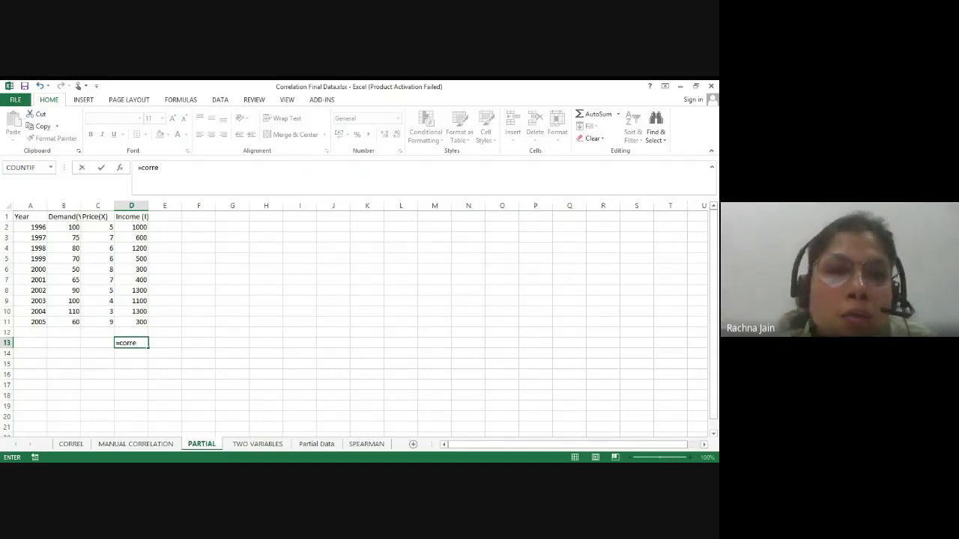
key("Tab")
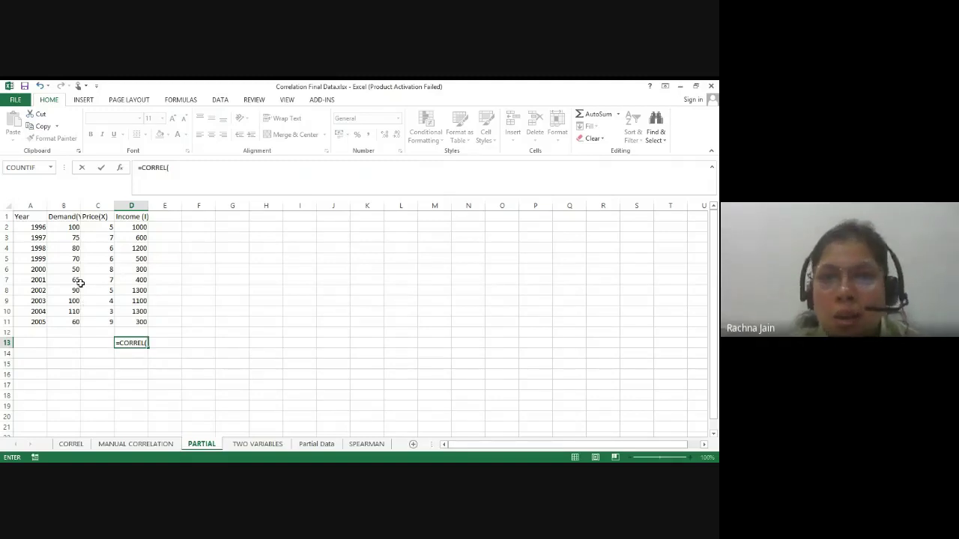
left_click_drag(71, 226, 76, 322)
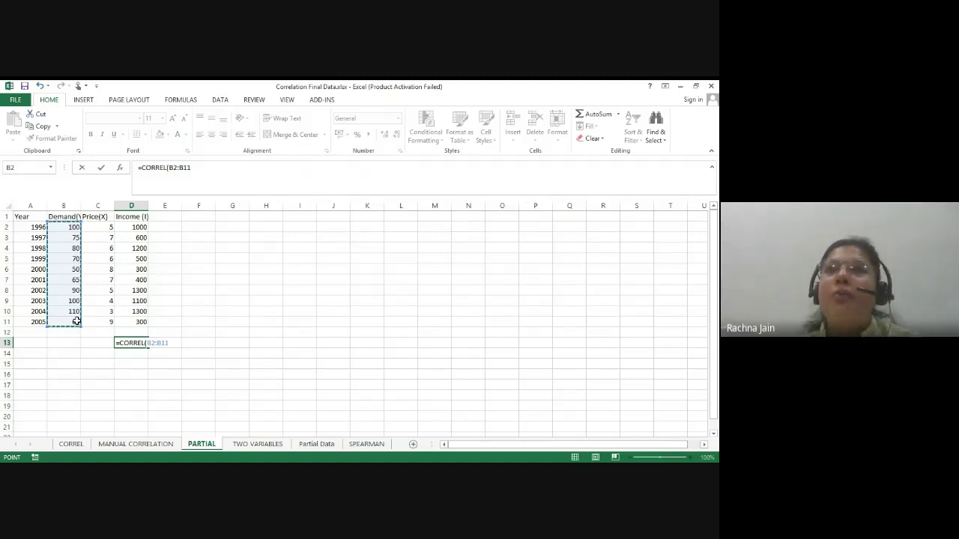
type(",")
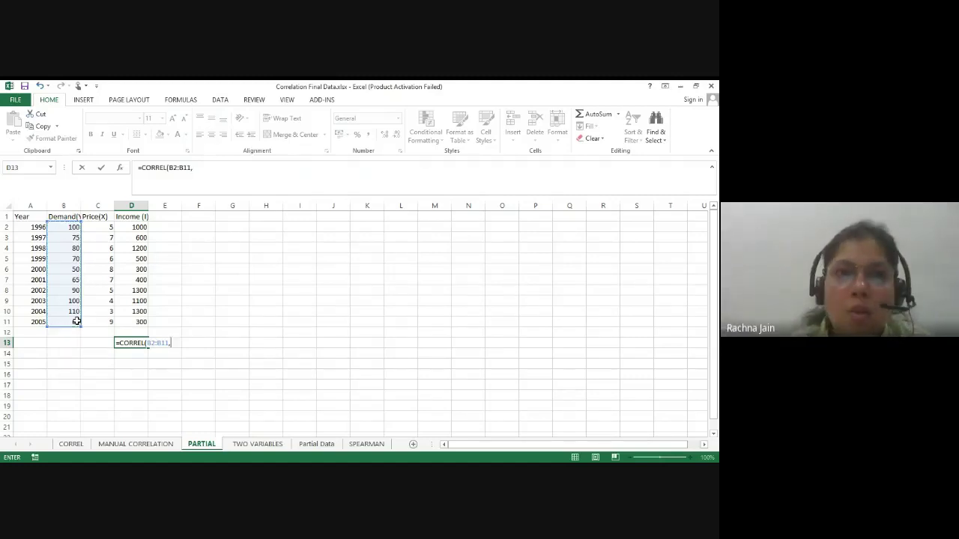
left_click_drag(99, 226, 103, 323)
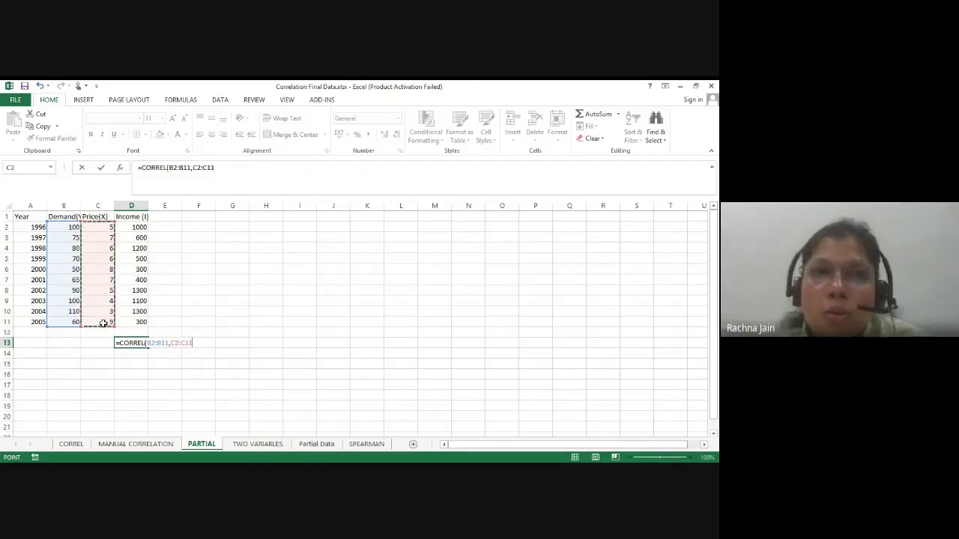
type(")")
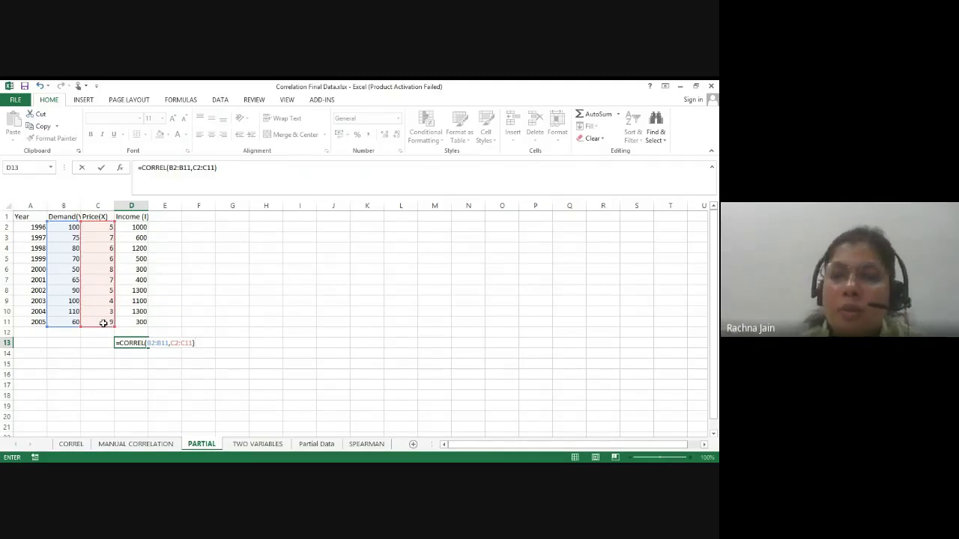
key("Return")
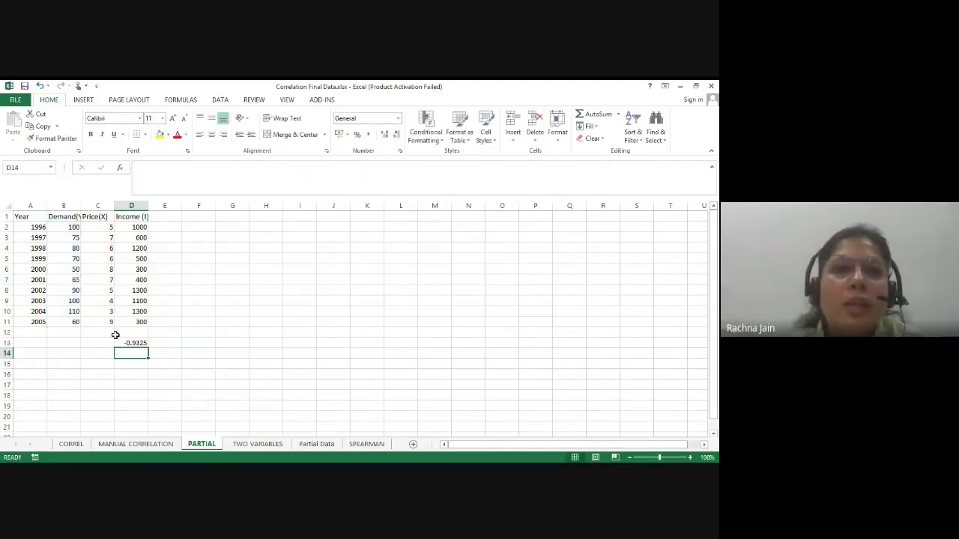
left_click(128, 344)
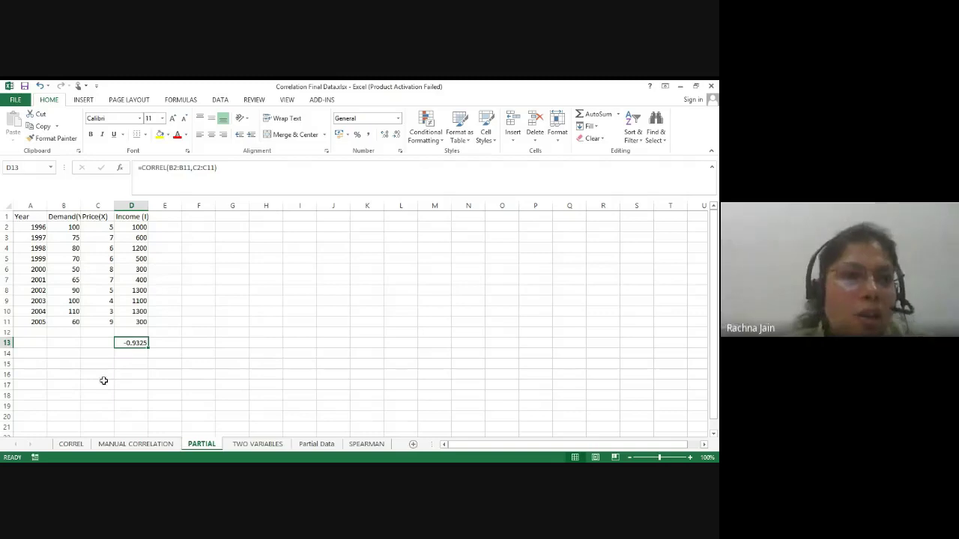
Step: Label cell C13 "CORREL B/W DD & PRICE" and widen column C to fit the text
left_click(88, 344)
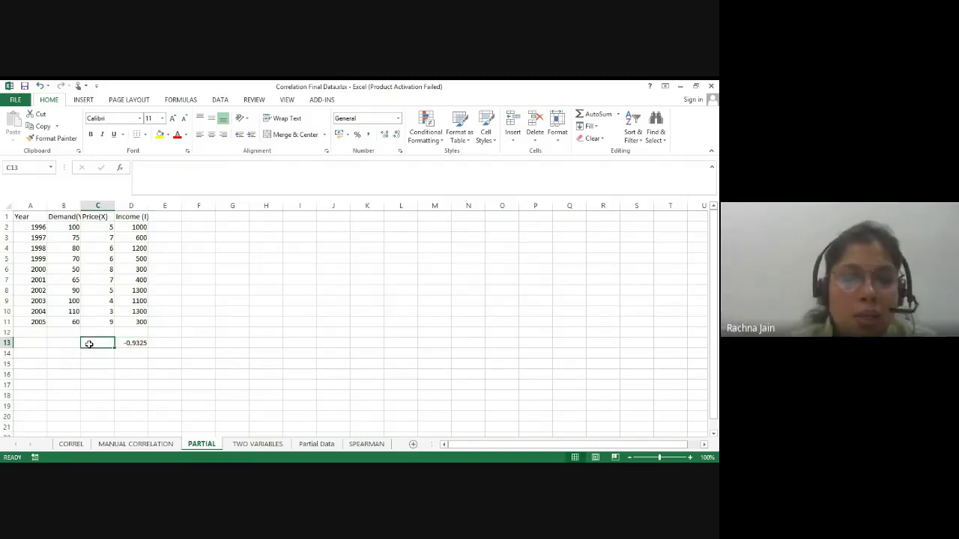
type("CORRE")
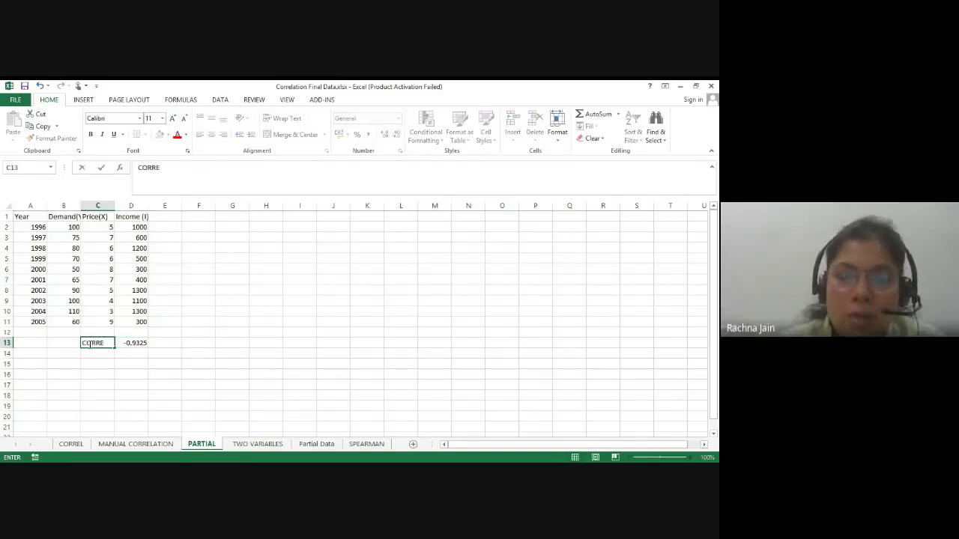
type("L B")
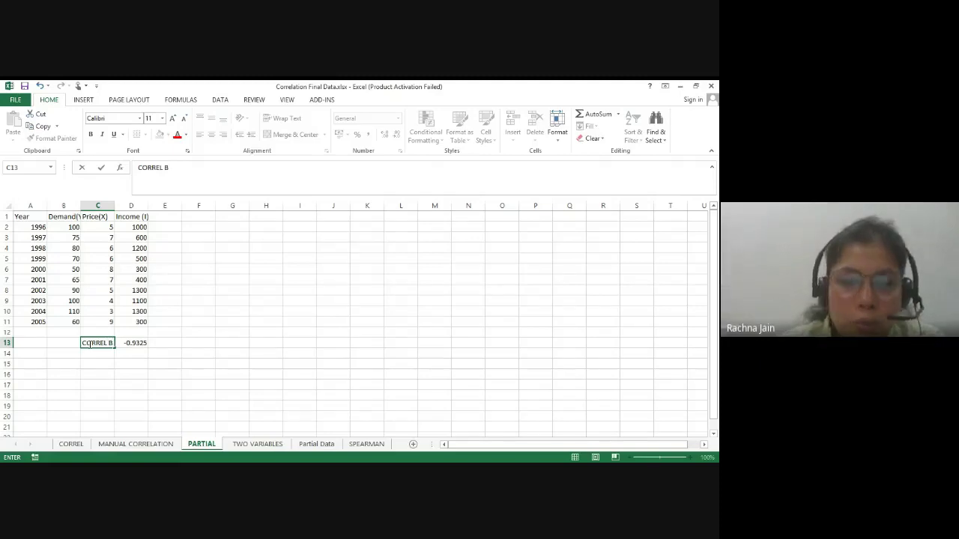
type("/W")
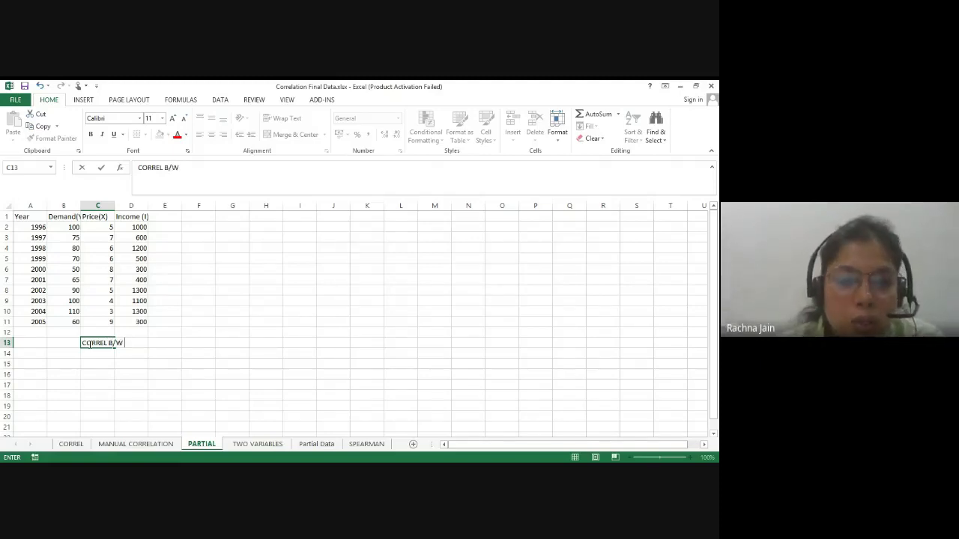
type(" DD & PRI")
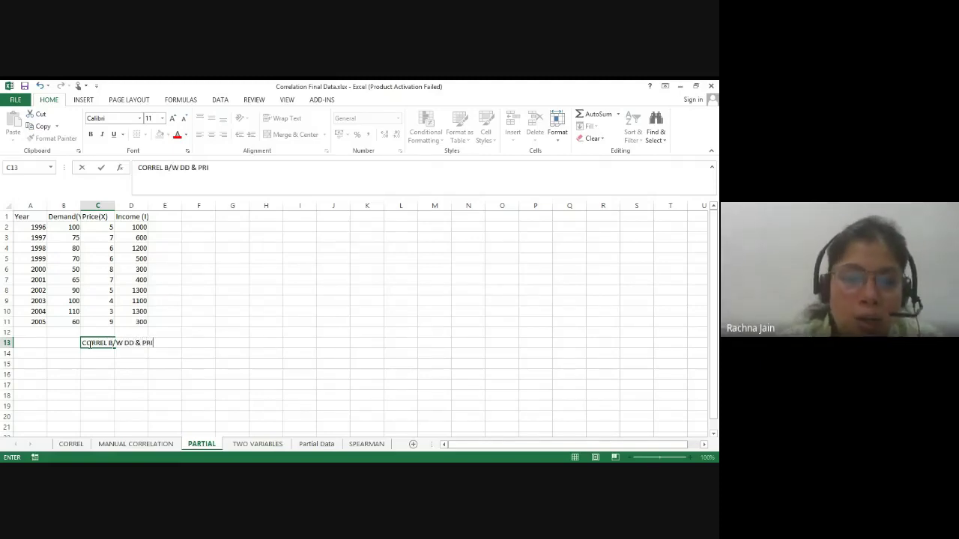
type("C")
key("Return")
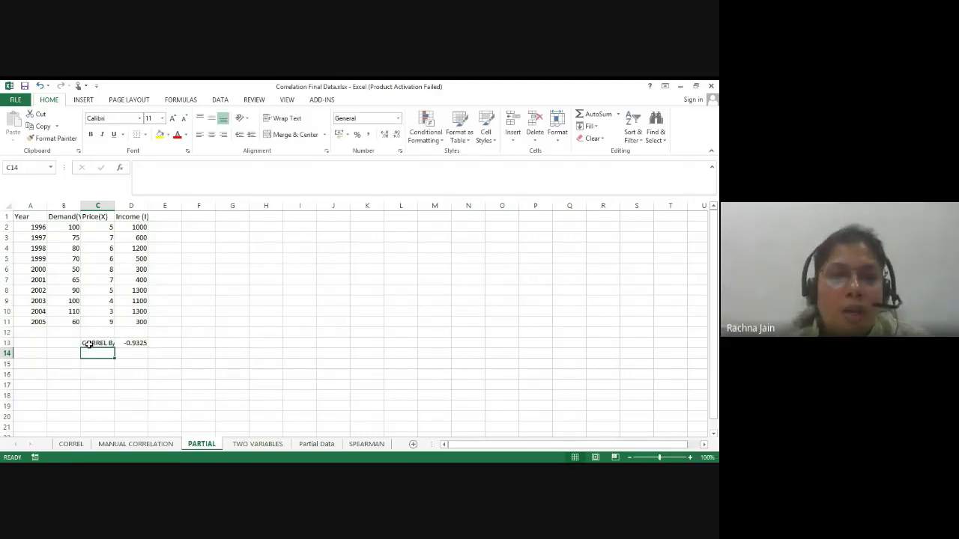
double_click(114, 205)
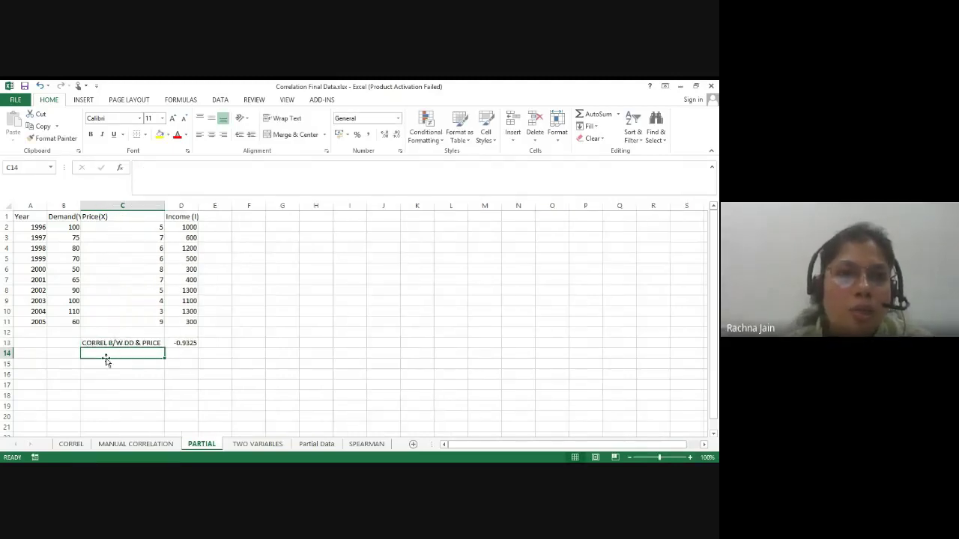
Step: Enter the label "CORREL B/W DD & INCOME" in cell C14
type("C")
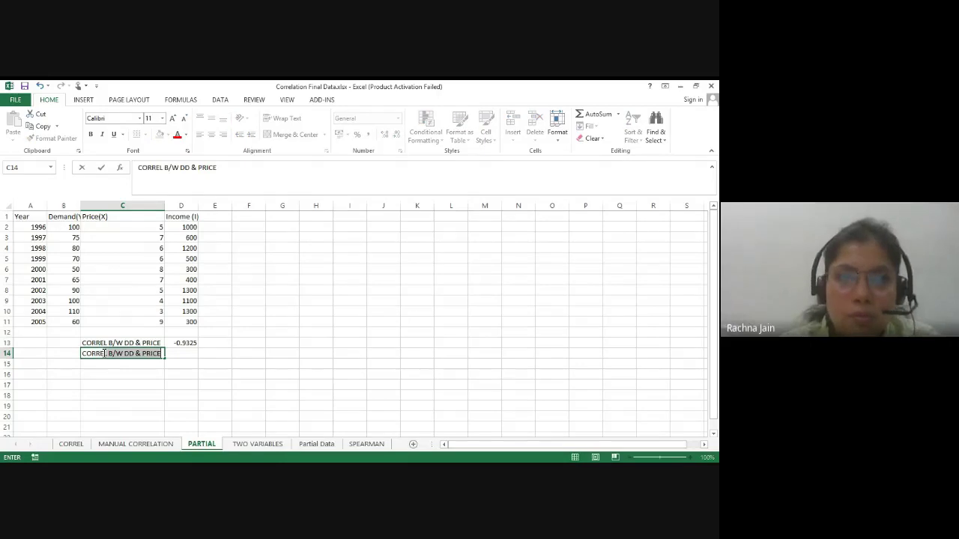
type("ORREL B/W")
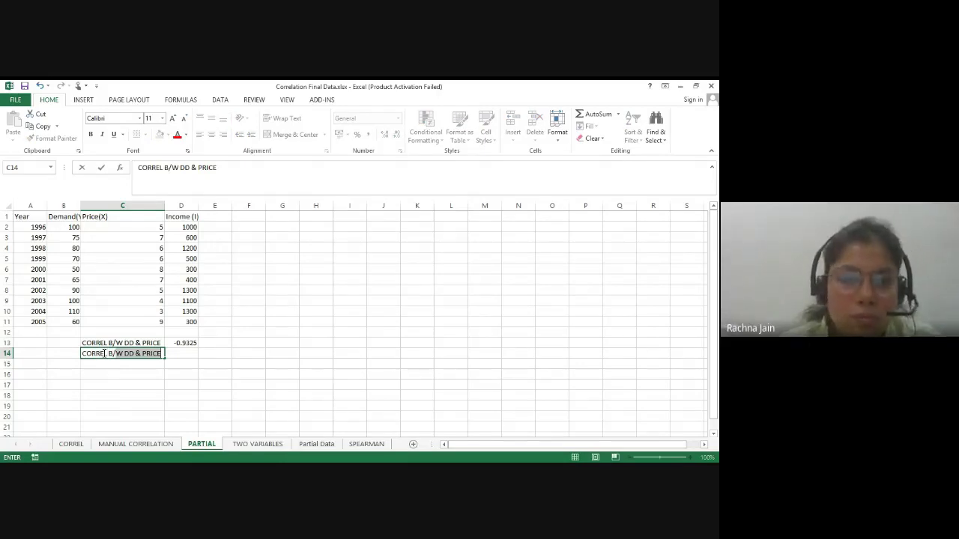
type(" DD ")
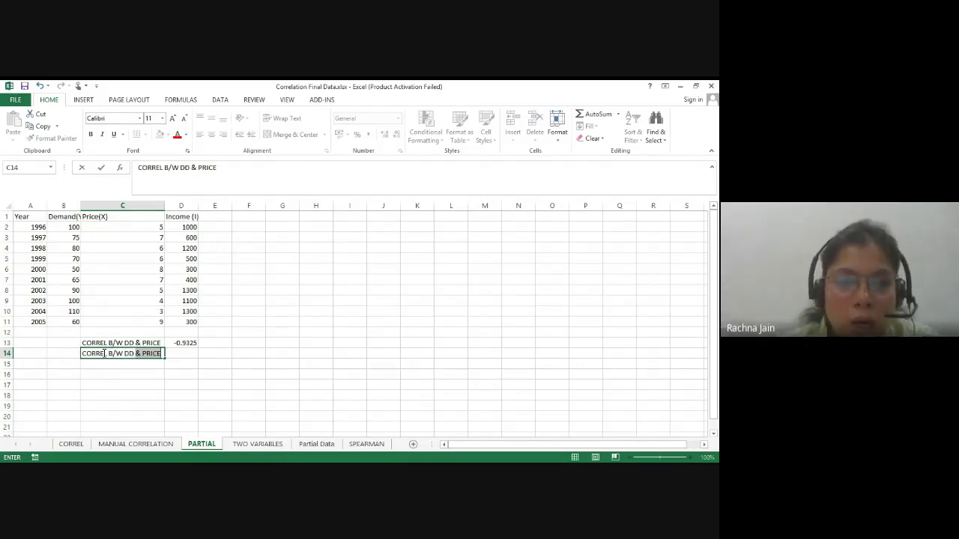
type("& INCOME")
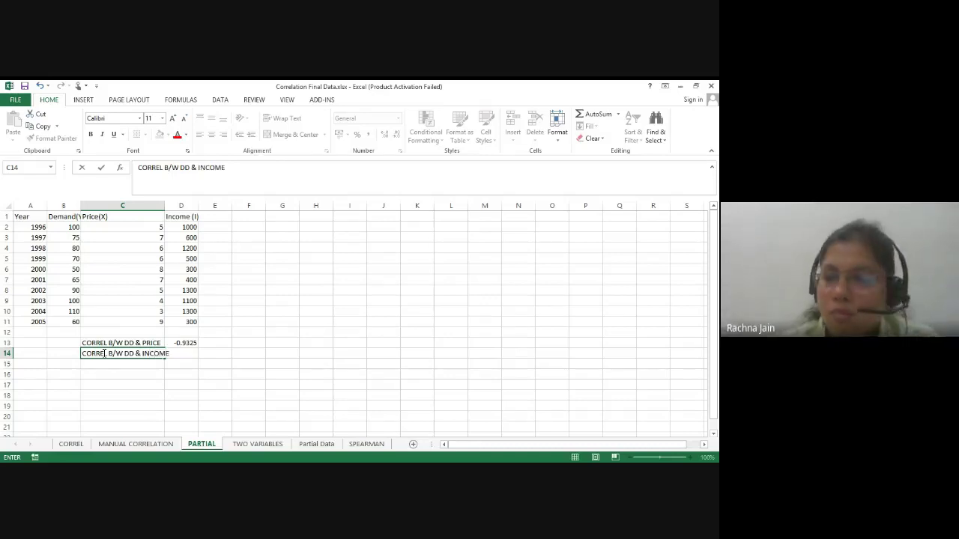
key("Tab")
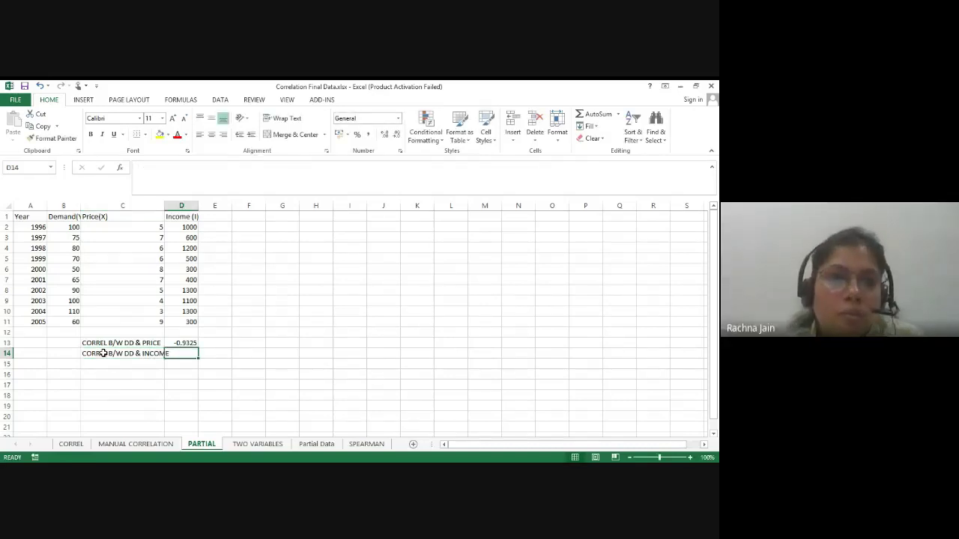
Step: Enter the label "COREEL B/W PRICE & INCOME" in cell C15
left_click(101, 365)
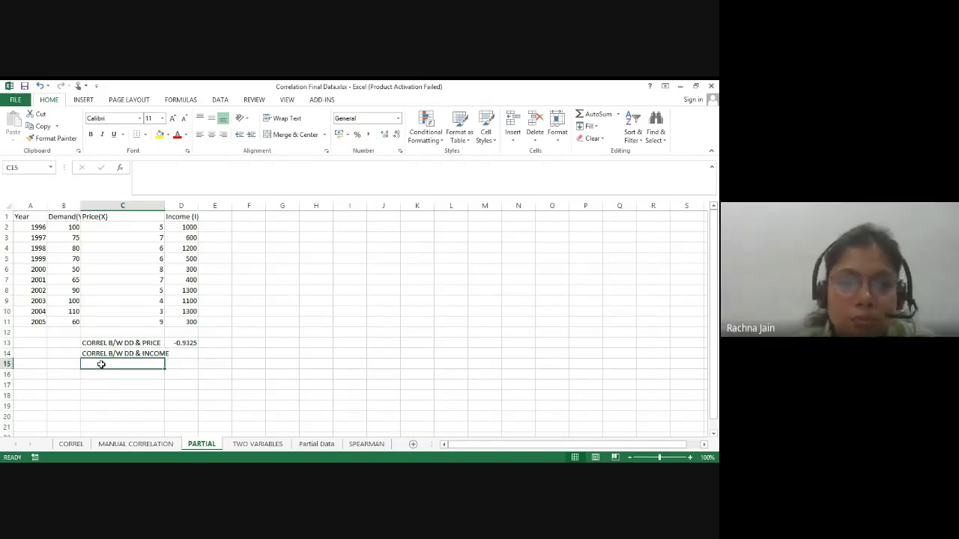
type("CORREL B")
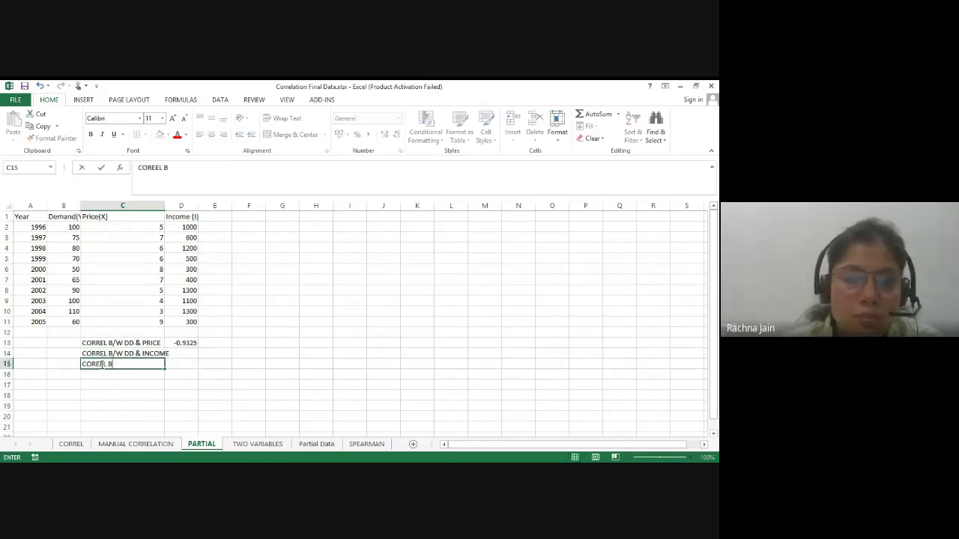
type("/W")
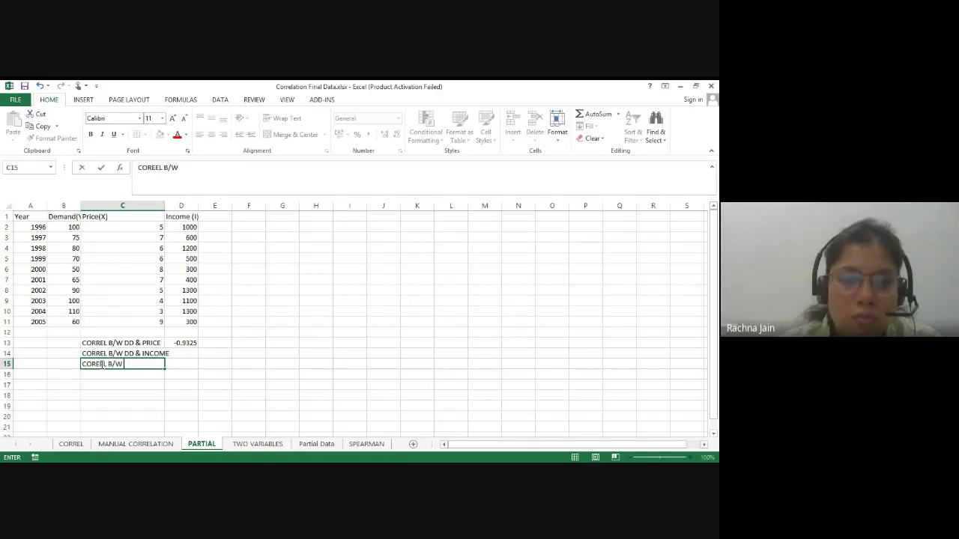
type(" DD")
key("BackSpace")
key("BackSpace")
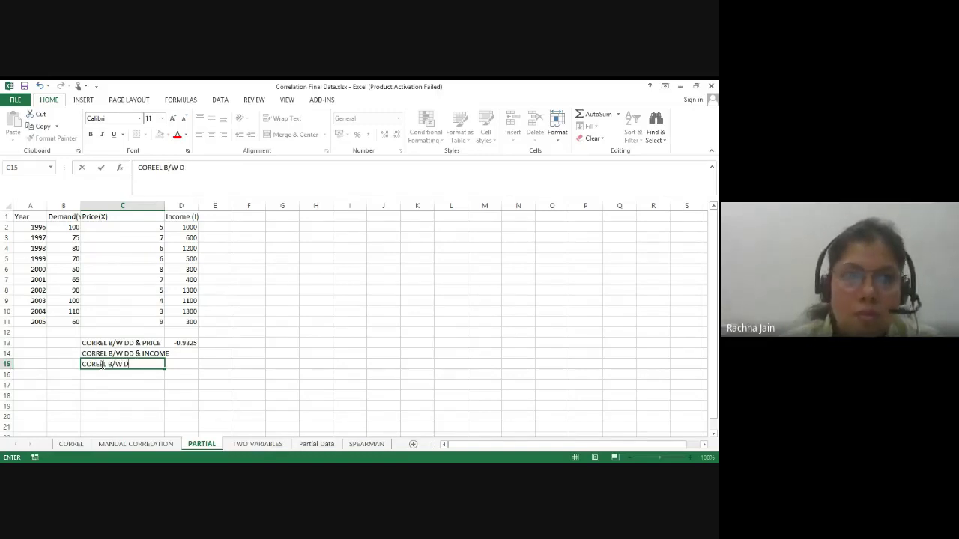
type("PRIC")
type("WE")
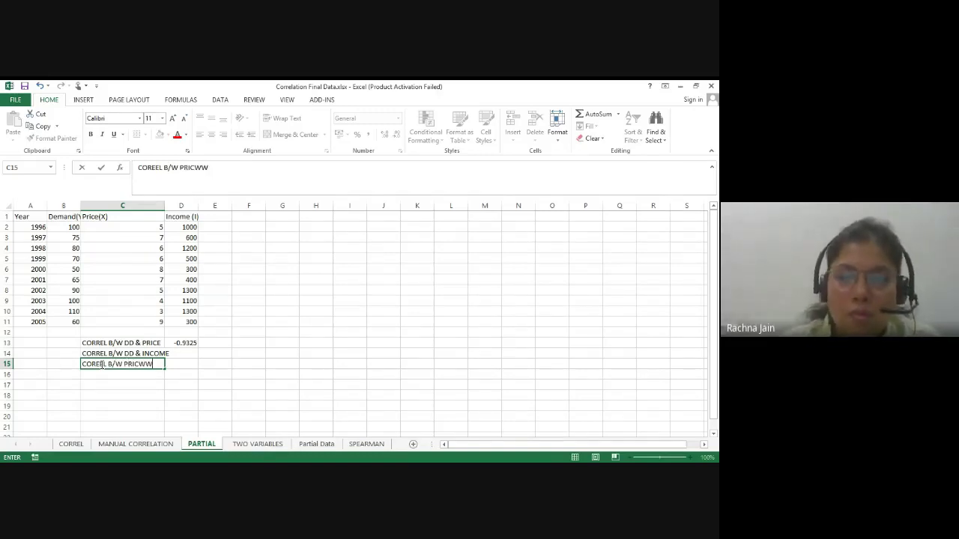
key("BackSpace")
key("BackSpace")
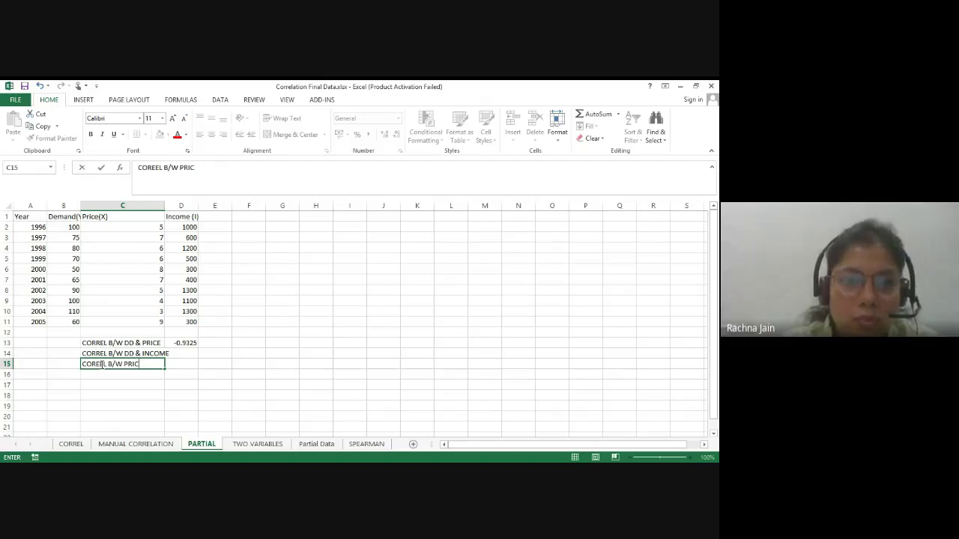
type("E & INCOM")
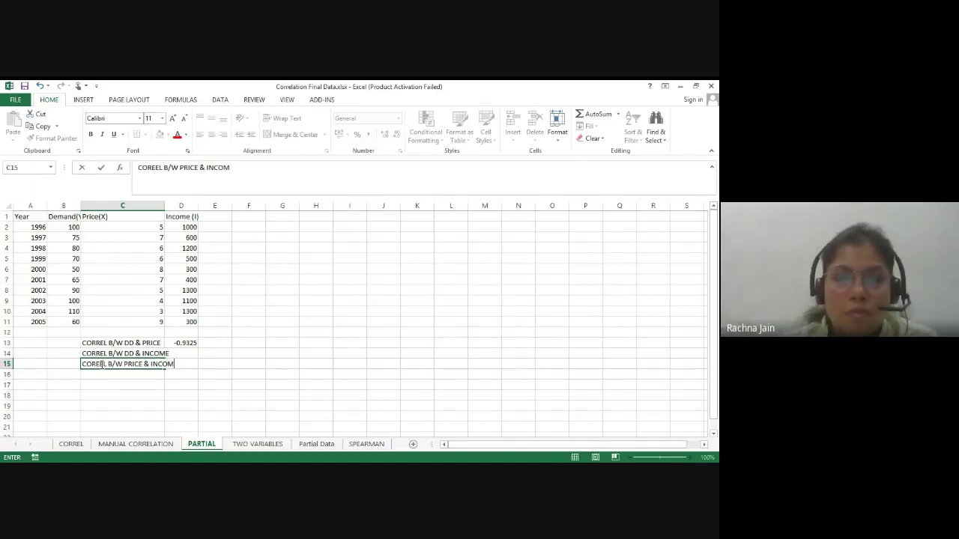
type("E")
key("Tab")
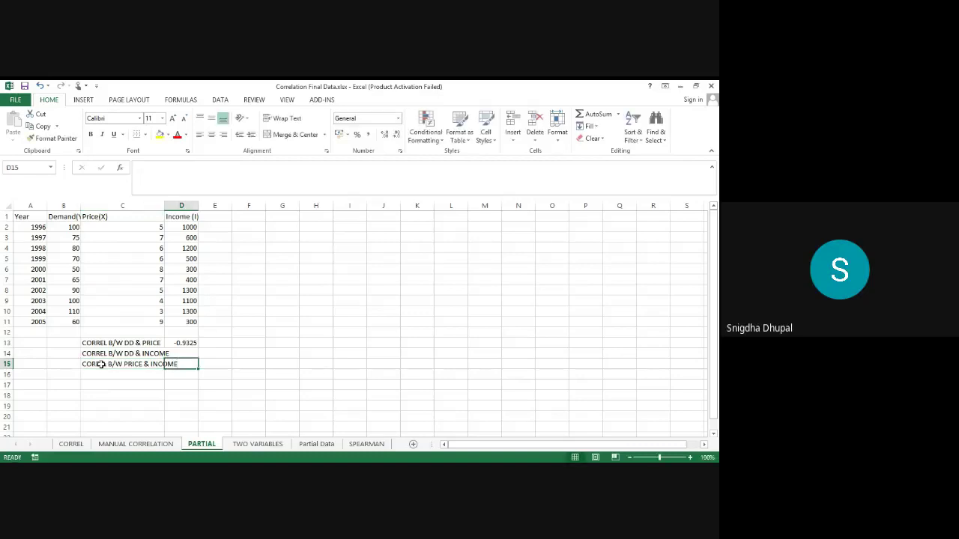
Step: Calculate the correlation between demand and income in cell D14 with CORREL over B2:B11 and D2:D11
left_click(174, 352)
type("=")
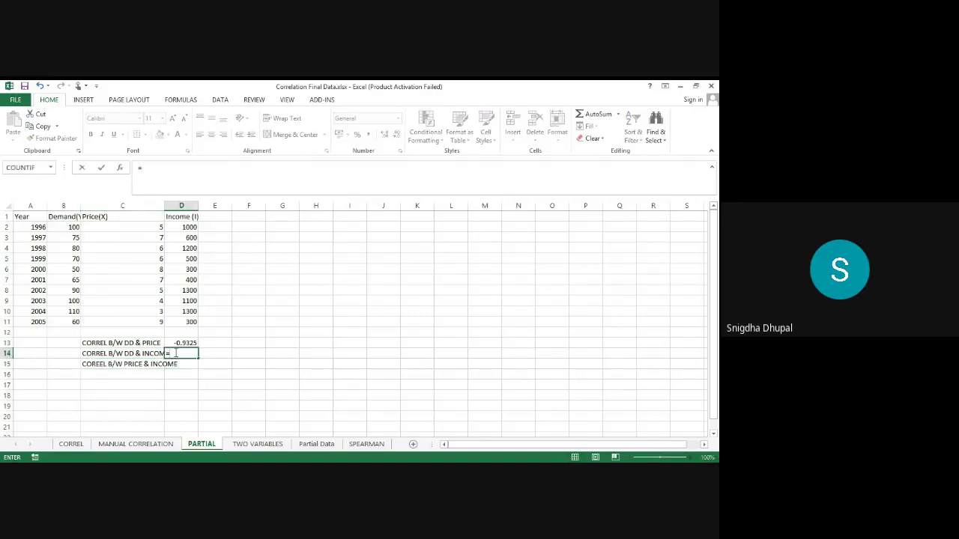
type("CORR")
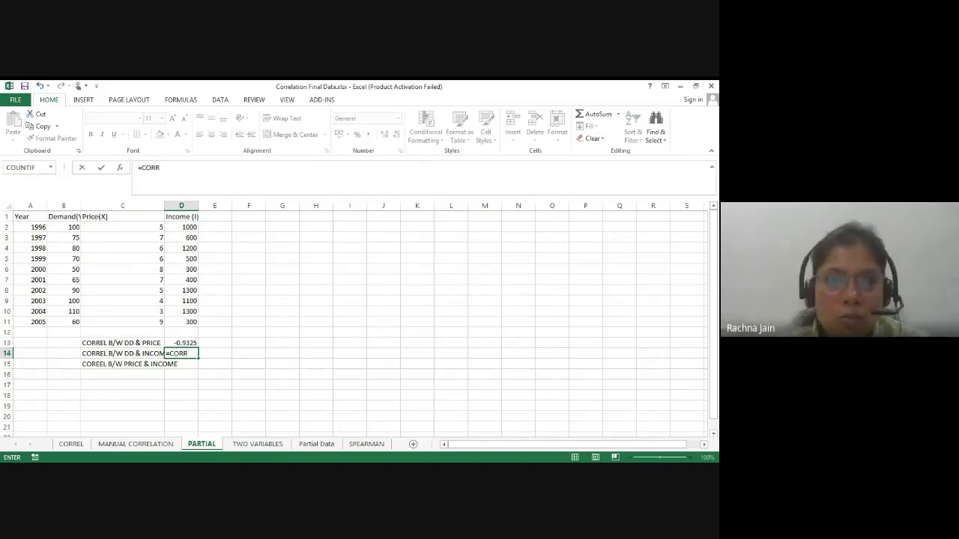
type("EL(")
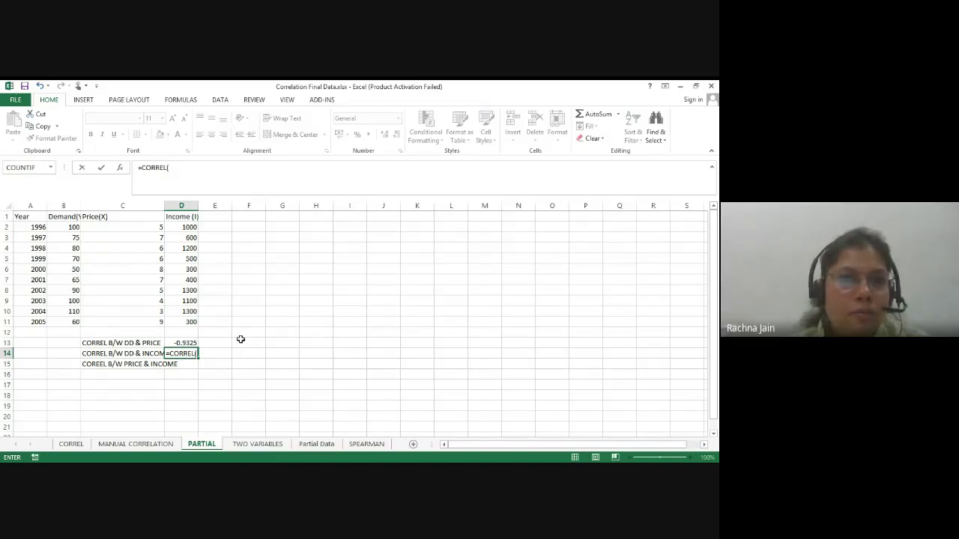
left_click_drag(63, 230, 69, 321)
type(",")
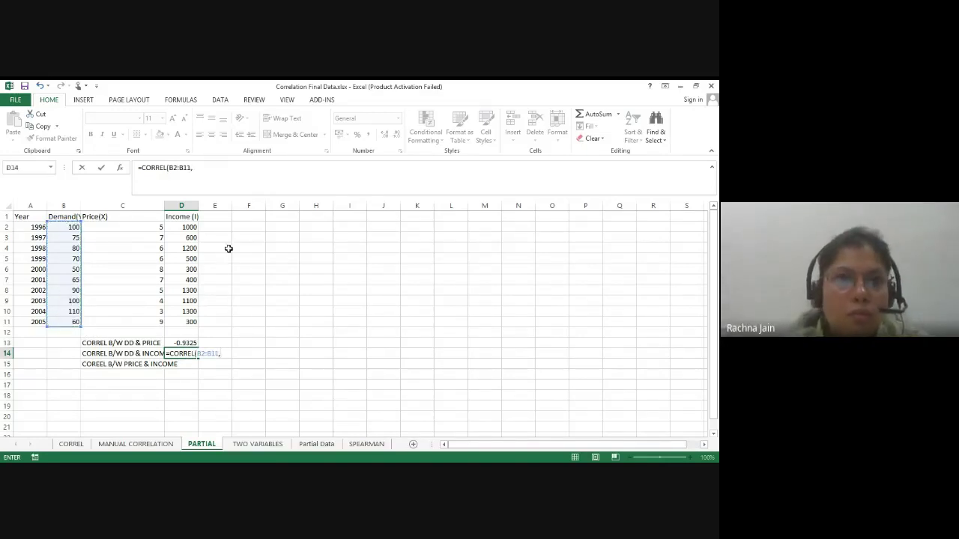
left_click_drag(193, 225, 192, 319)
key("Return")
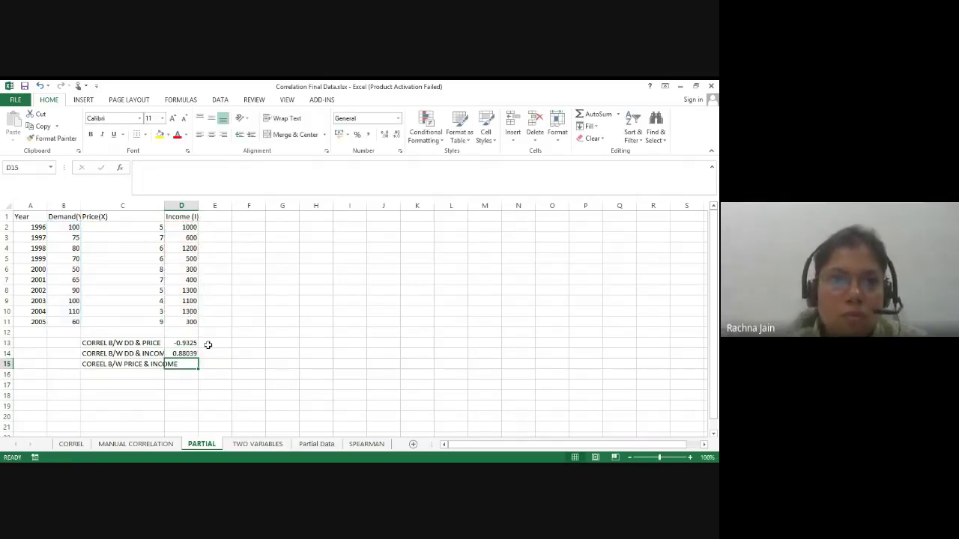
Step: Calculate the correlation between price and income in cell D15 with CORREL over C2:C11 and D2:D11, and widen column D to fit the results
type("=")
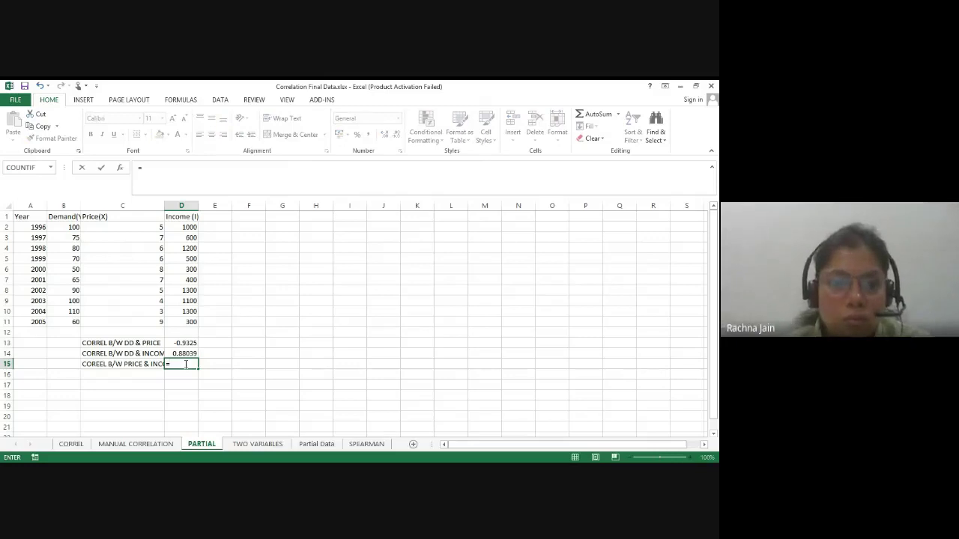
type("CORRE")
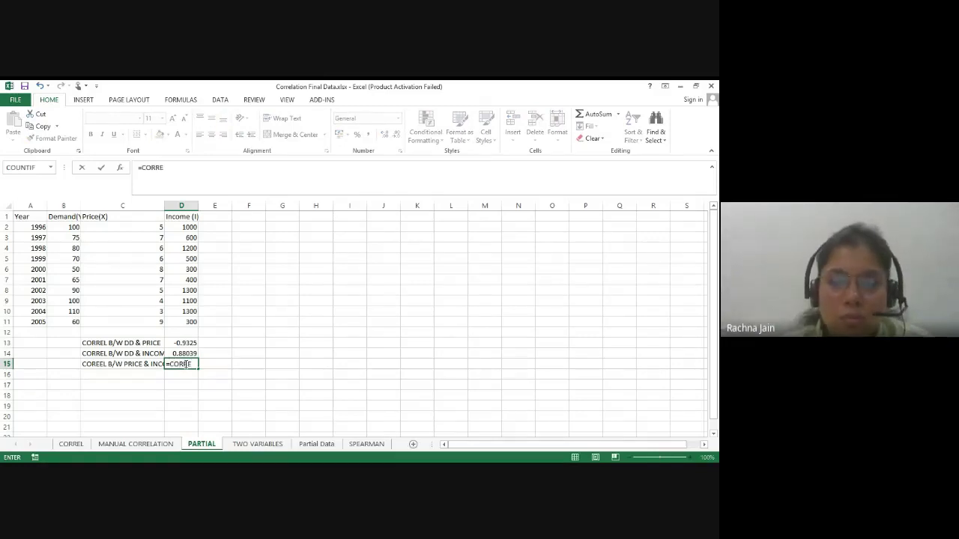
type("L")
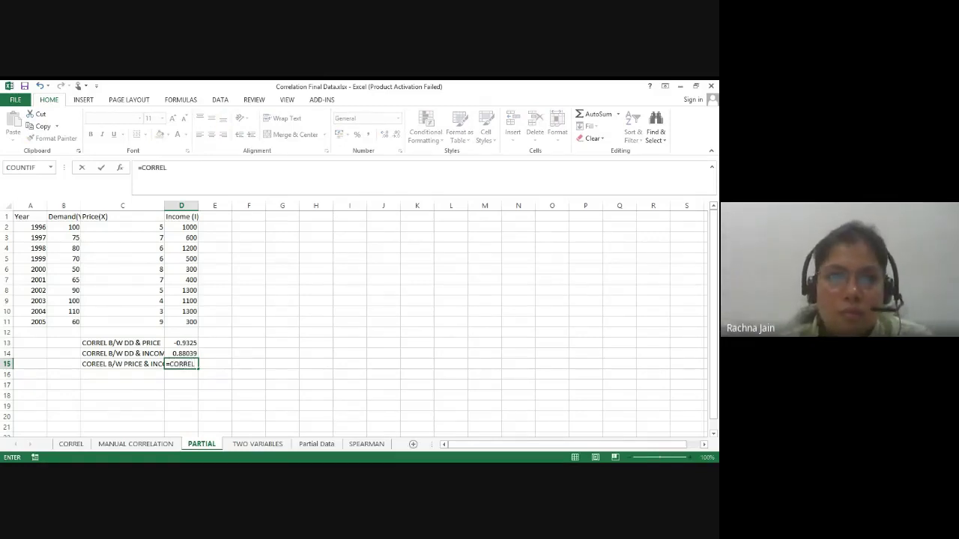
type("(")
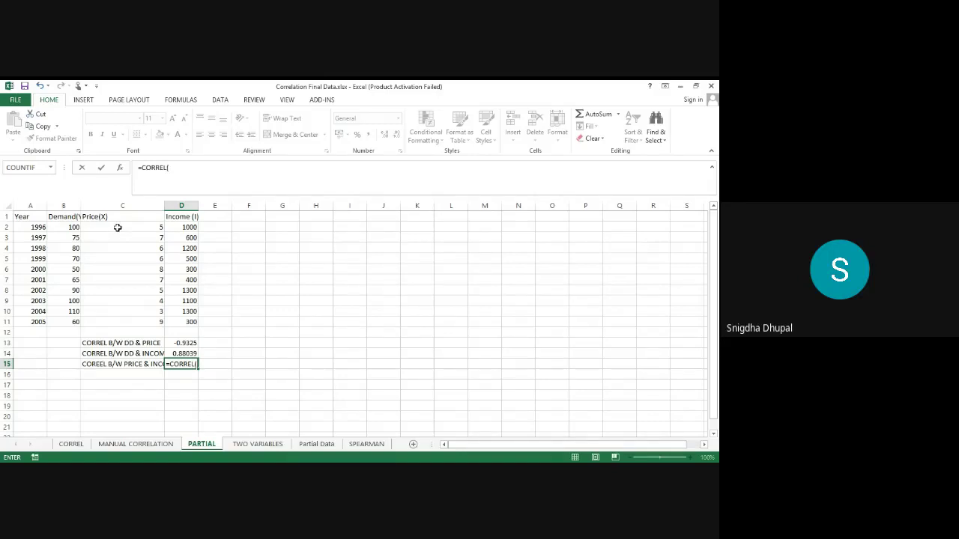
left_click_drag(117, 227, 118, 321)
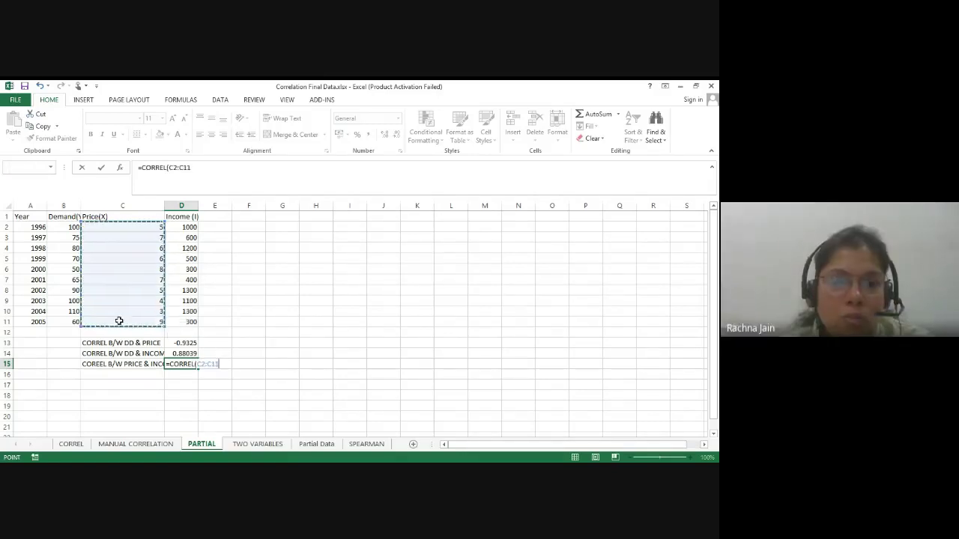
type(",")
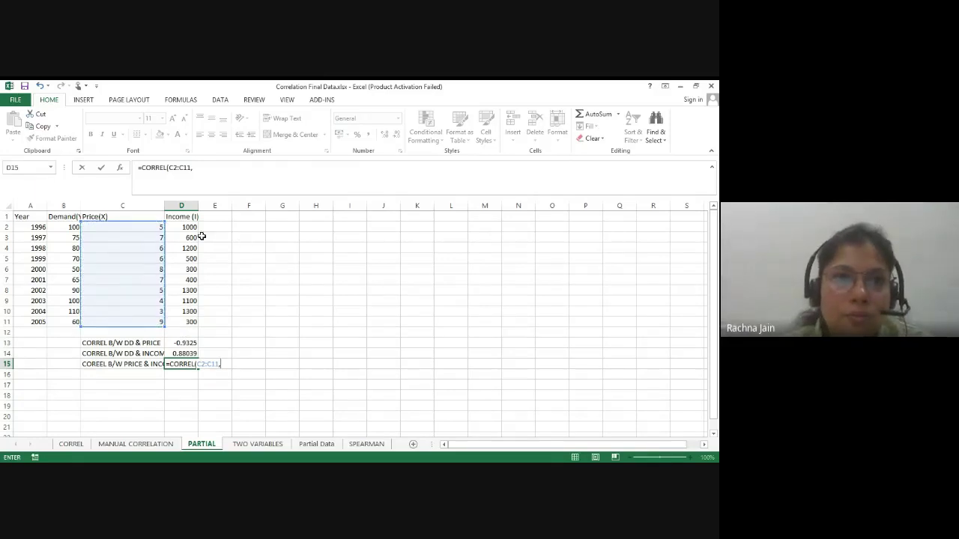
left_click_drag(188, 226, 192, 318)
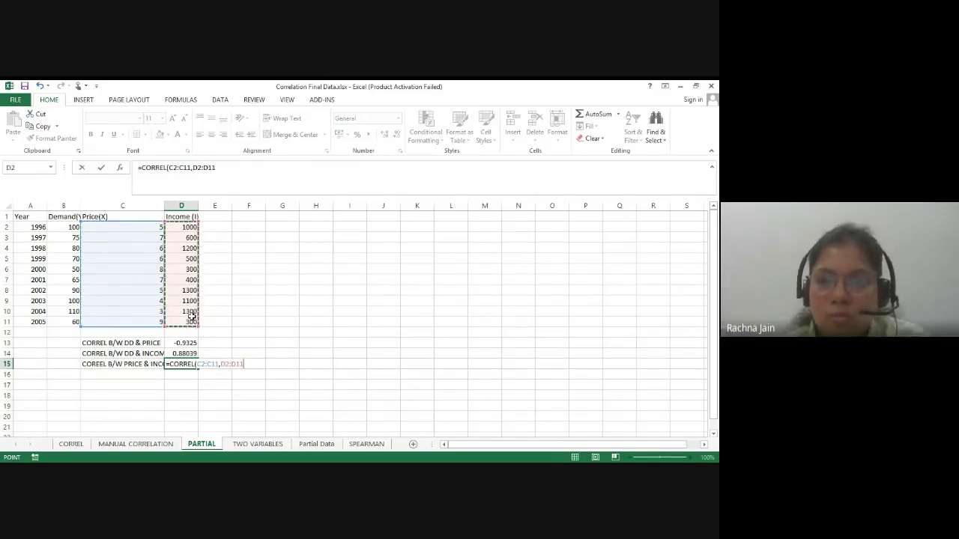
key("Return")
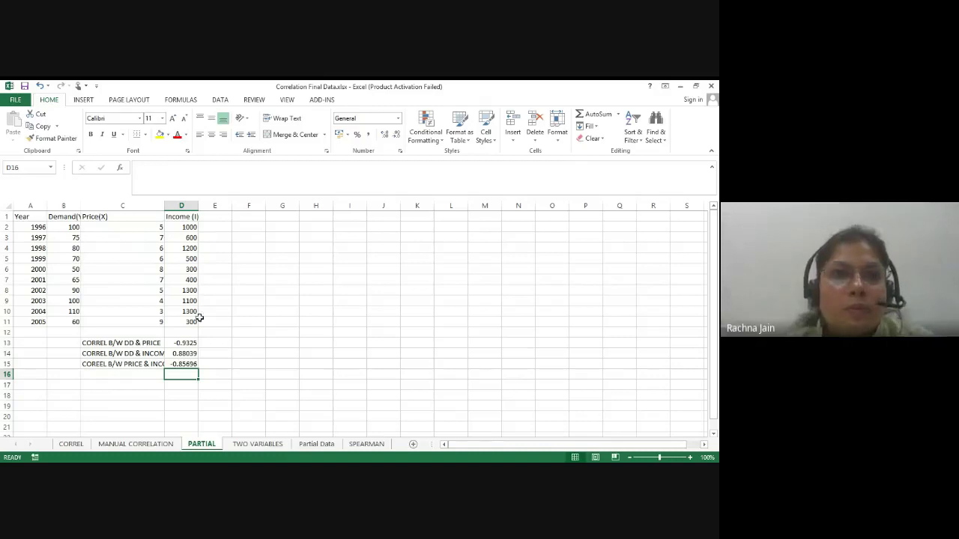
double_click(199, 204)
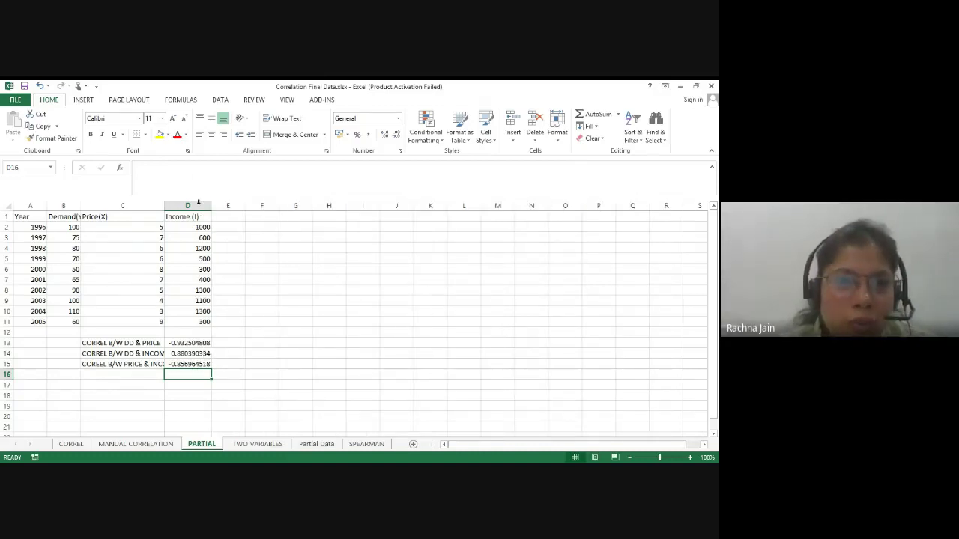
left_click_drag(212, 203, 208, 204)
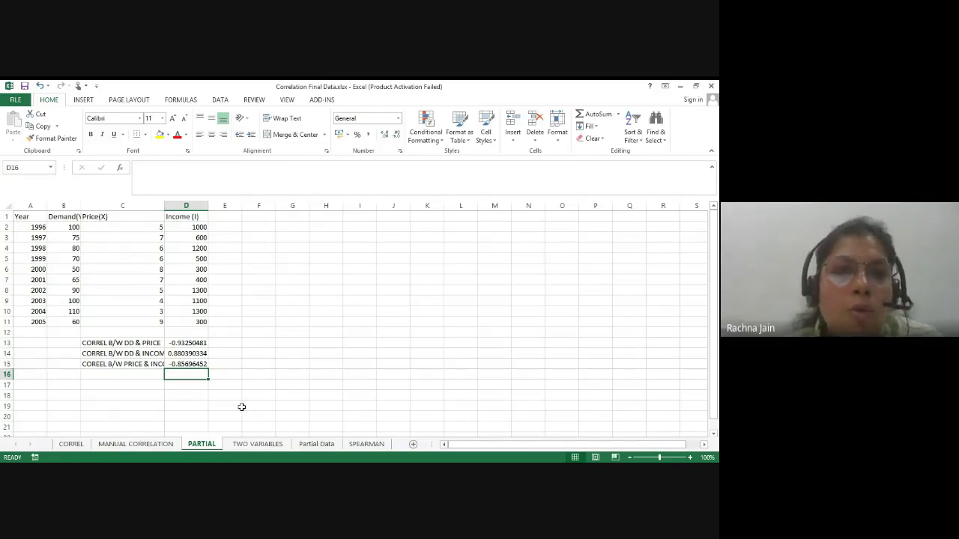
Step: On the MANUAL CORRELATION sheet, try to calculate the sales and expenses correlation in cell H16 with CORREL over G13:H13
left_click(156, 445)
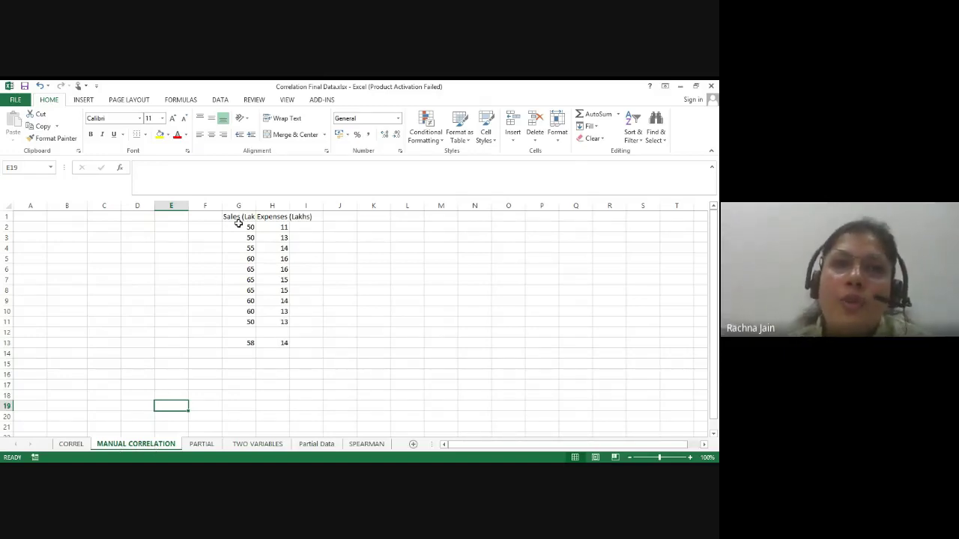
left_click(287, 372)
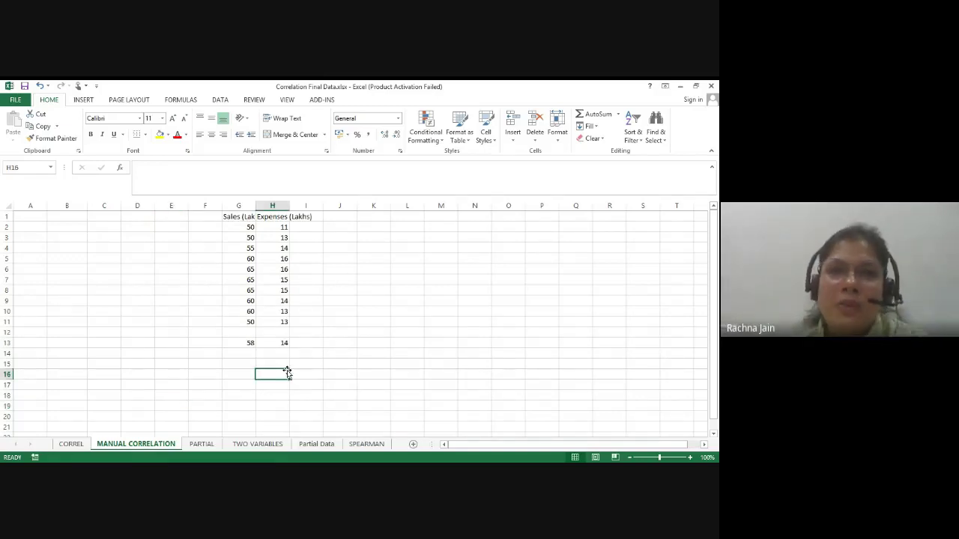
type("=")
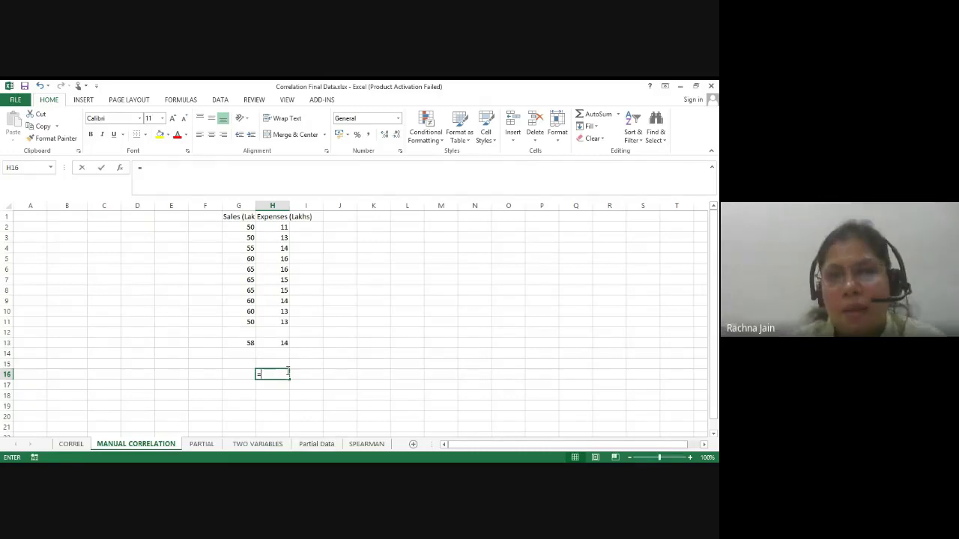
type("CORREL")
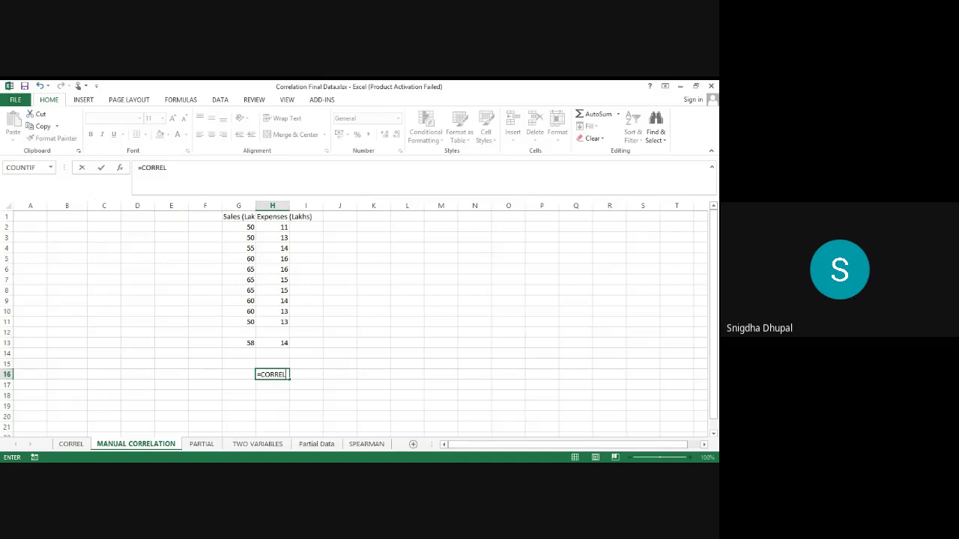
type("(")
left_click_drag(248, 223, 274, 348)
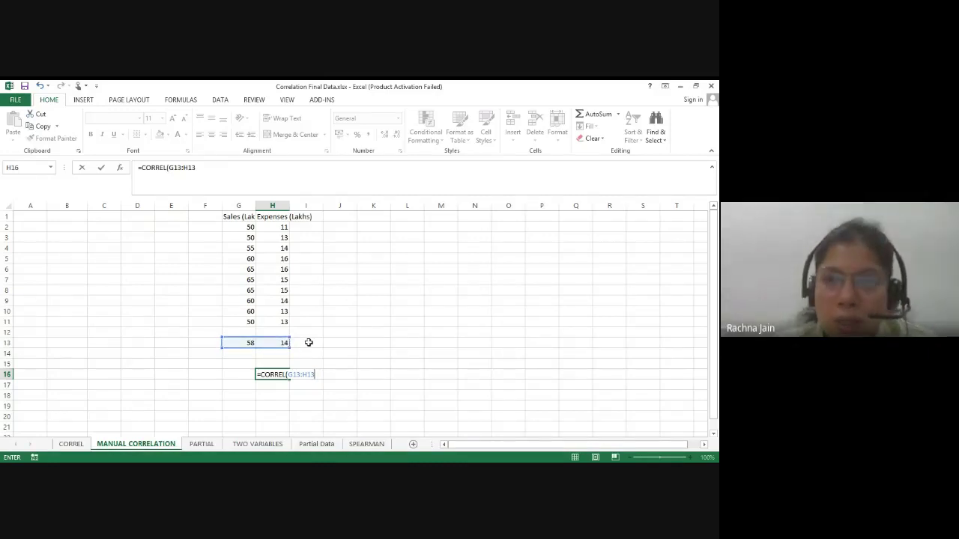
key("Return")
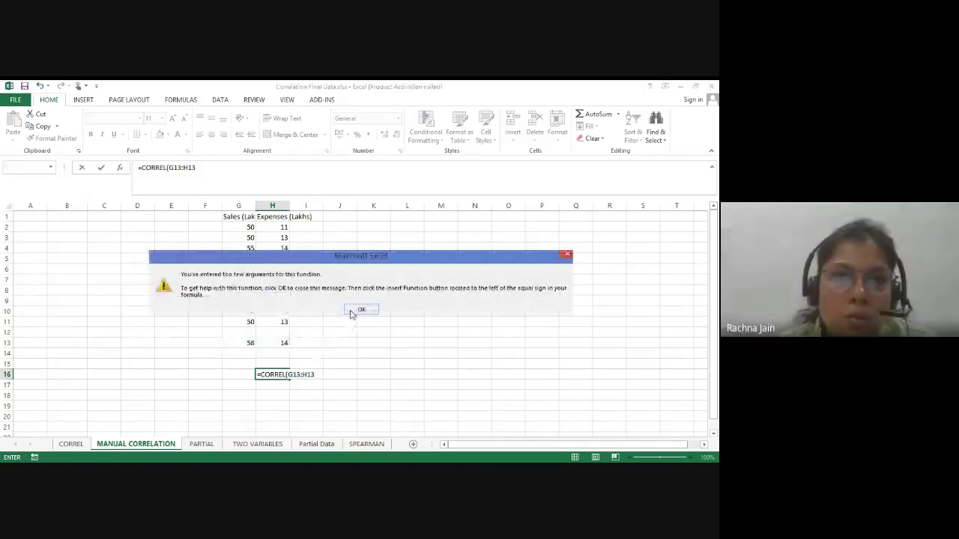
left_click(352, 311)
Step: Correct the CORREL formula in cell H16 to use the sales range G2:G11 and the matching expenses values in column H
left_click_drag(247, 227, 248, 314)
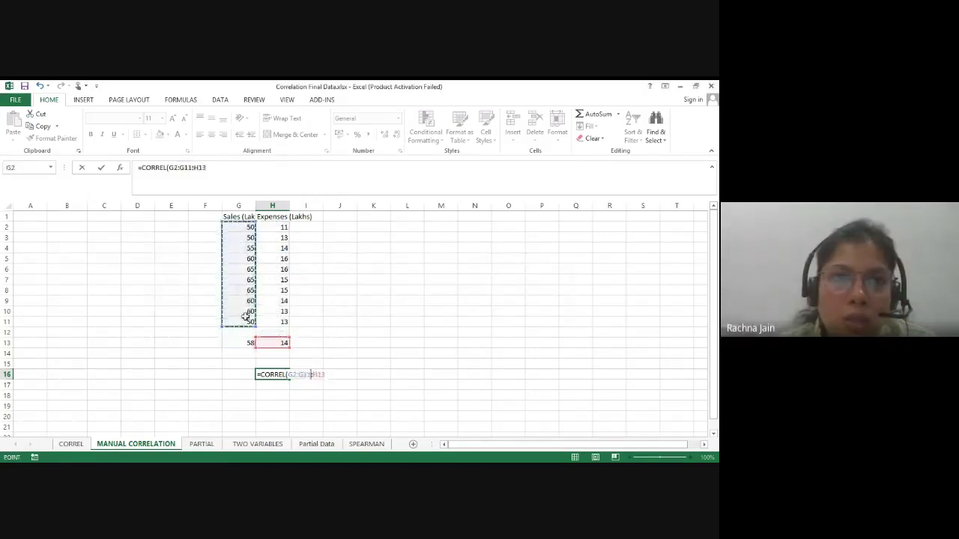
left_click(205, 168)
key("BackSpace")
key("BackSpace")
key("BackSpace")
key("BackSpace")
key("BackSpace")
key("BackSpace")
key("BackSpace")
key("BackSpace")
key("BackSpace")
key("BackSpace")
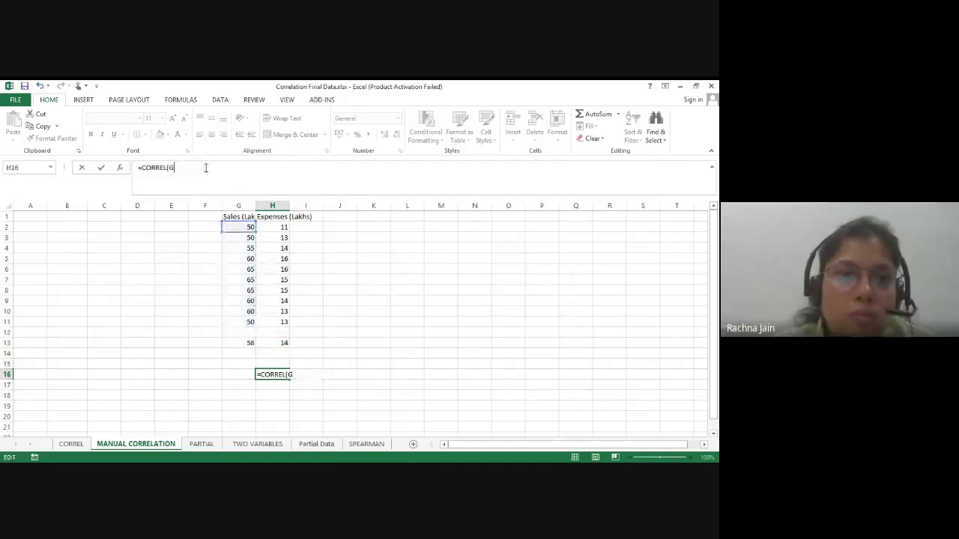
left_click_drag(246, 227, 250, 322)
type(",")
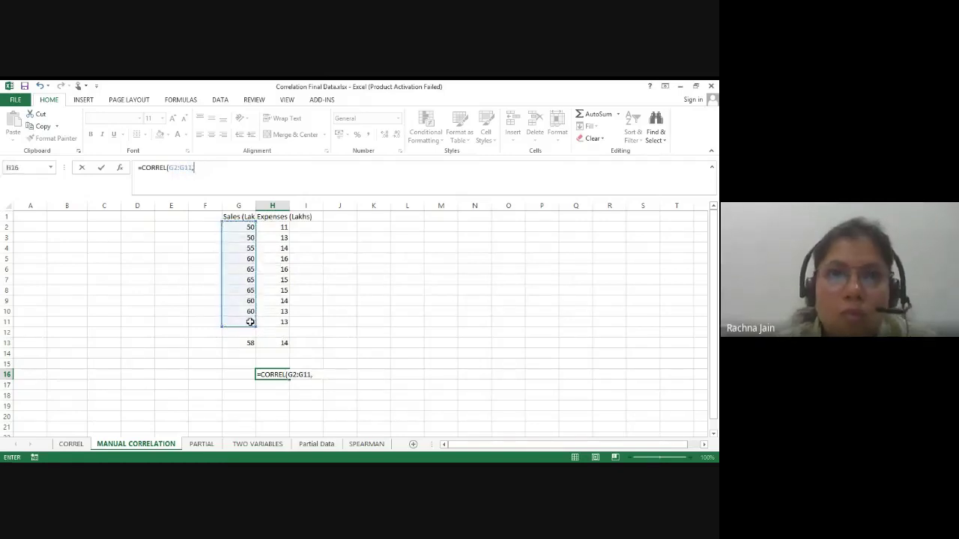
left_click_drag(283, 227, 283, 342)
key("Return")
Step: Clear the averages in G13:H13 and delete the empty columns A to E
key("Delete")
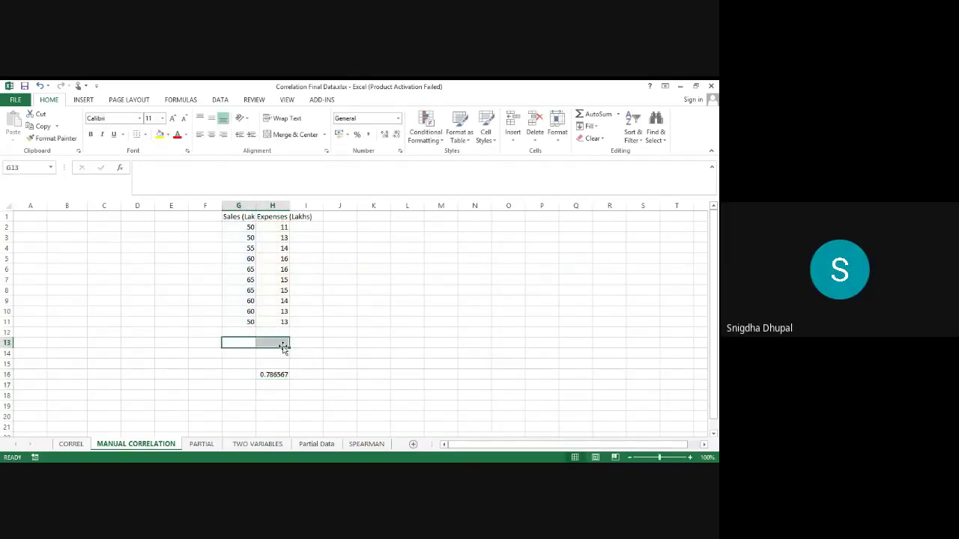
left_click(306, 370)
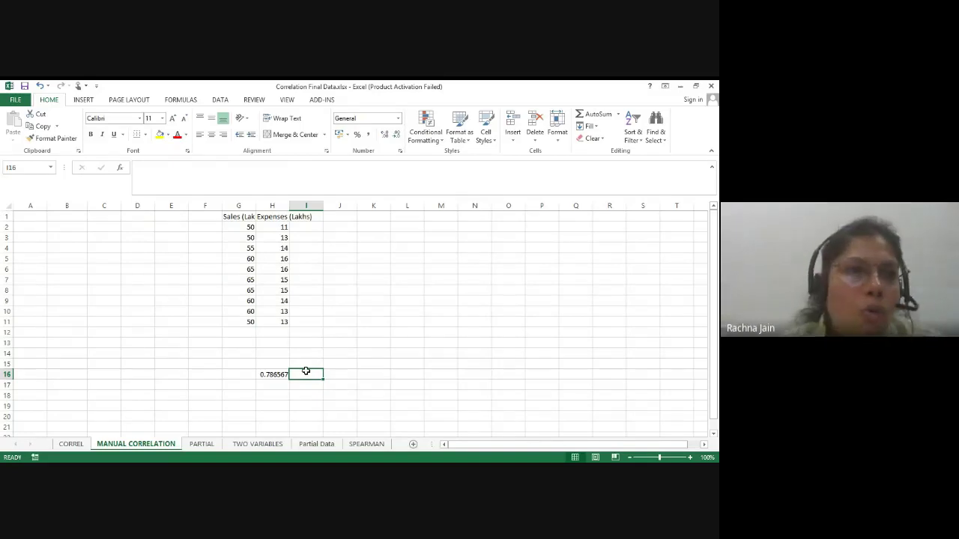
left_click_drag(30, 206, 182, 217)
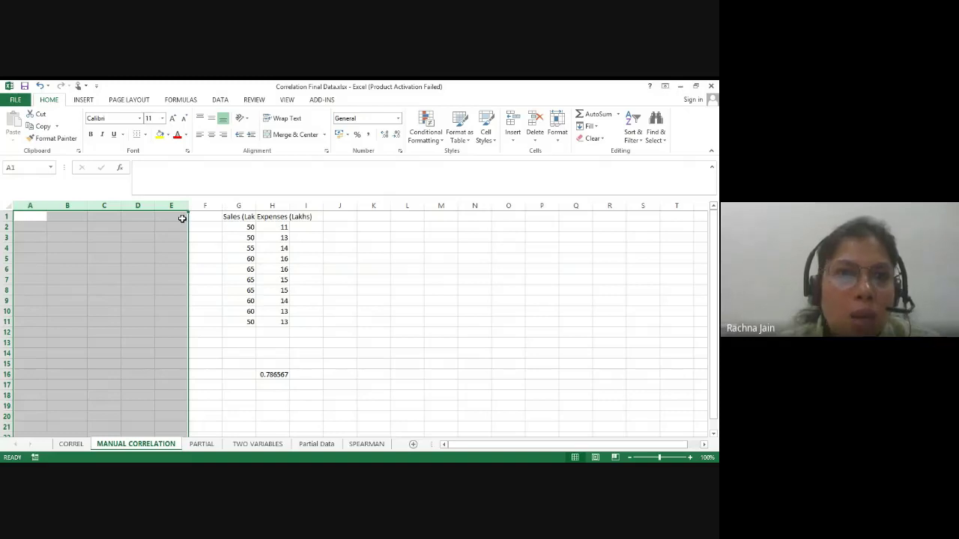
right_click(182, 218)
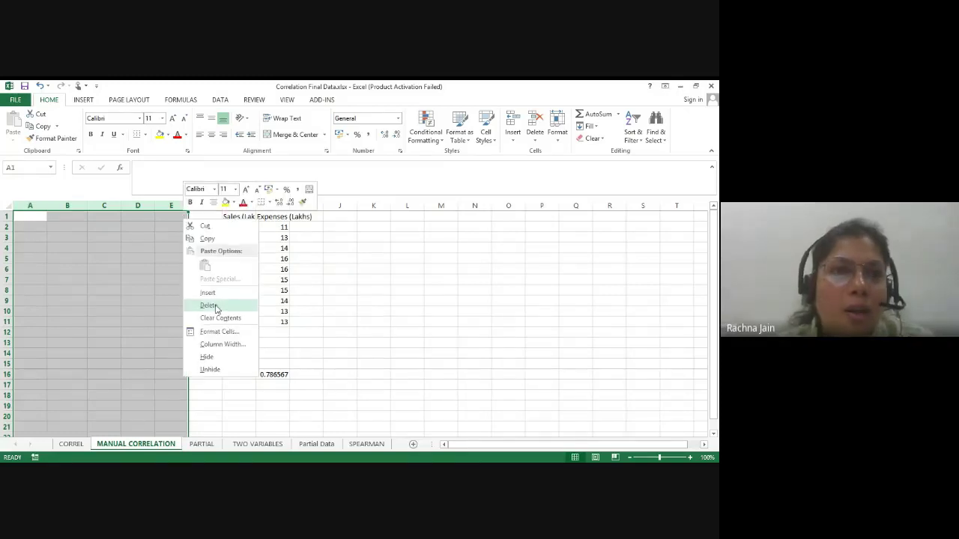
left_click(215, 306)
left_click(134, 228)
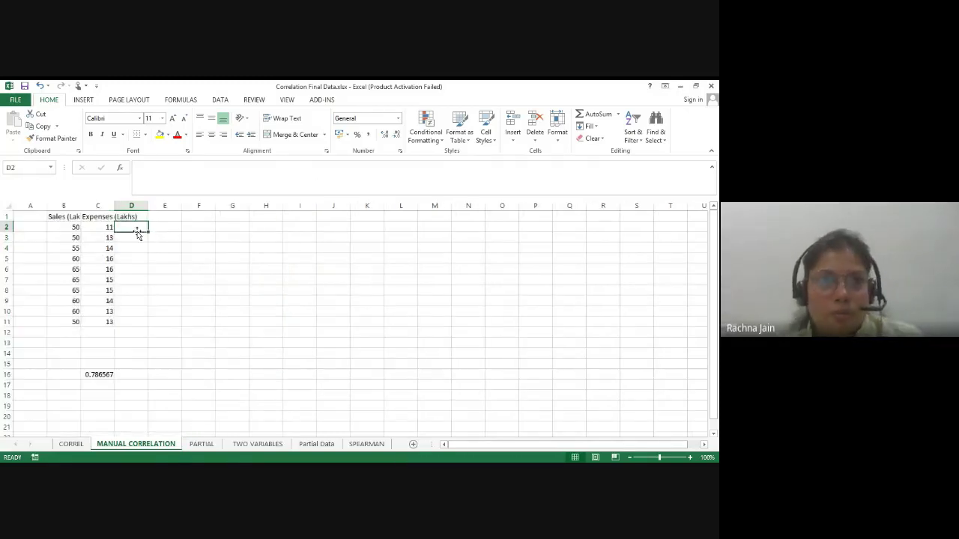
Step: Calculate the average of the sales values in cell B13 with AVERAGE over B2:B11
left_click(142, 216)
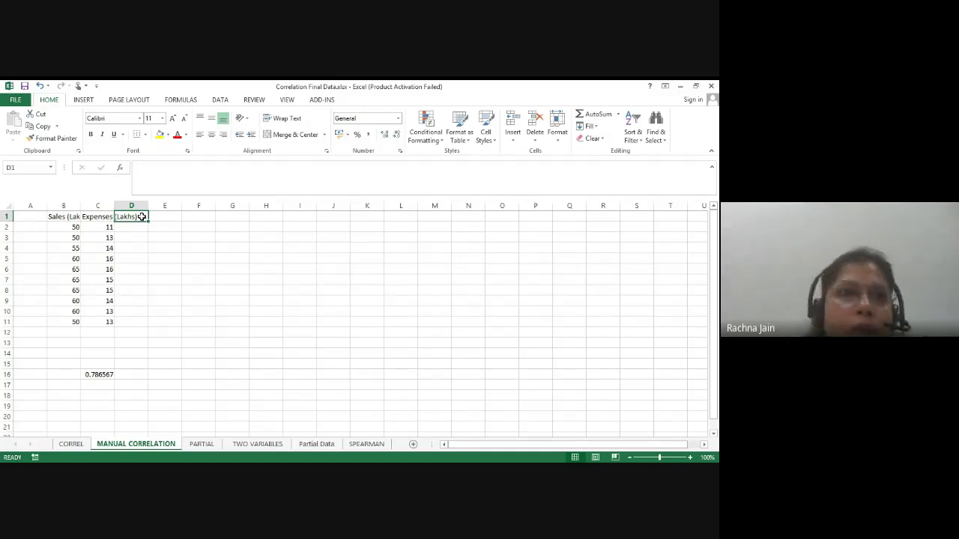
left_click_drag(75, 227, 73, 320)
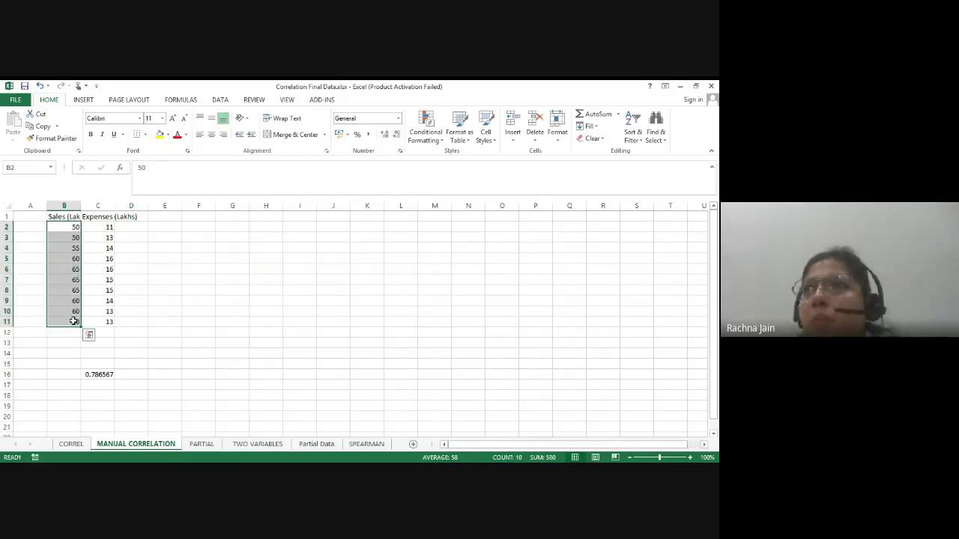
left_click(72, 341)
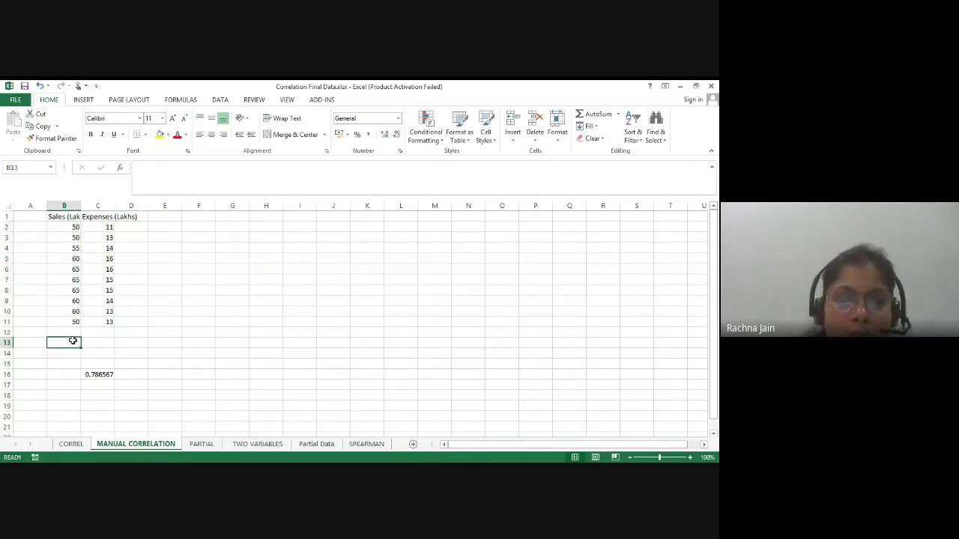
type("=AVERAGE(")
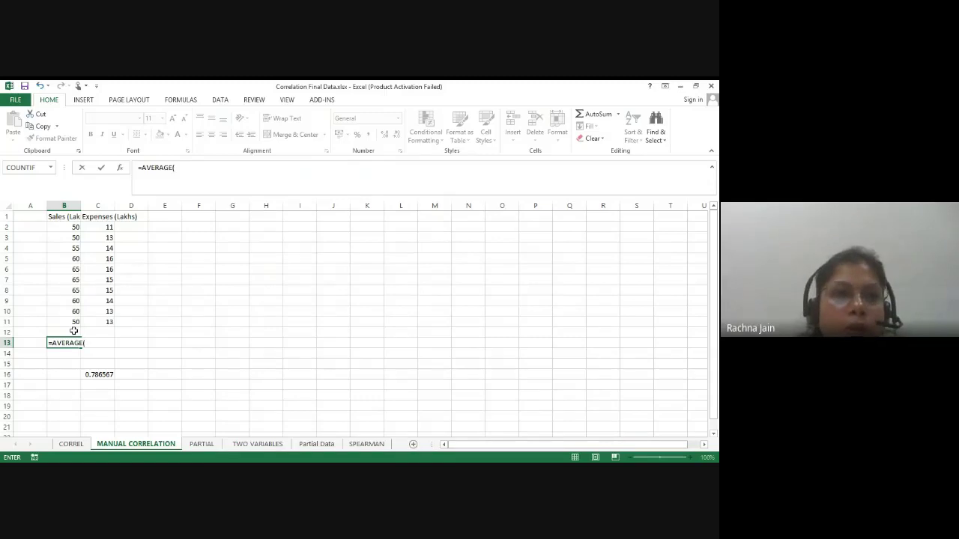
left_click_drag(64, 225, 65, 321)
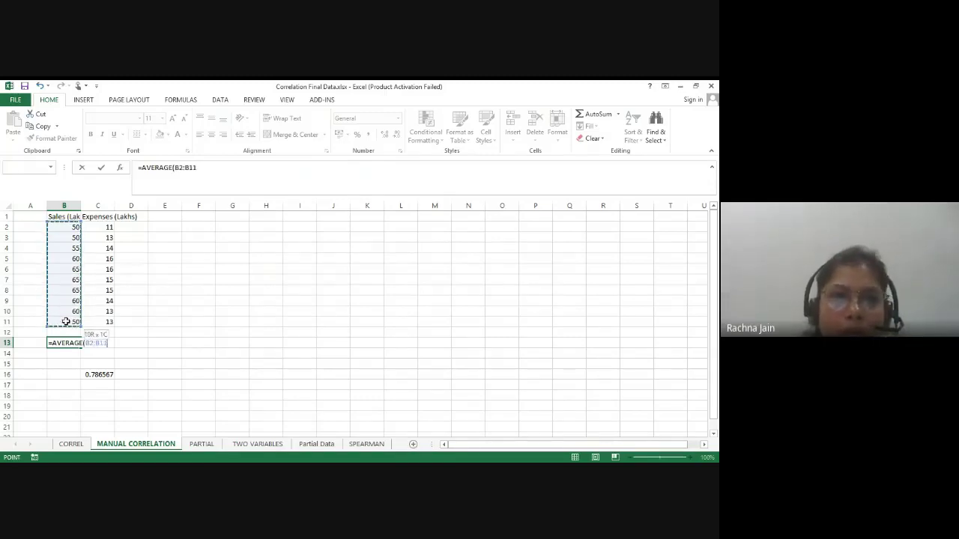
key("Return")
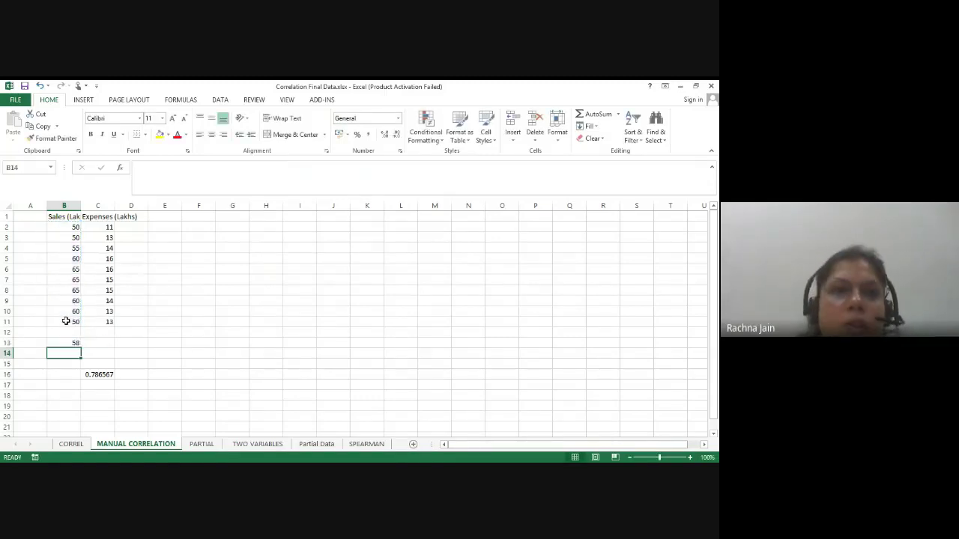
Step: Calculate the average of the expenses values in cell C13 with AVERAGE over C2:C11
left_click(99, 344)
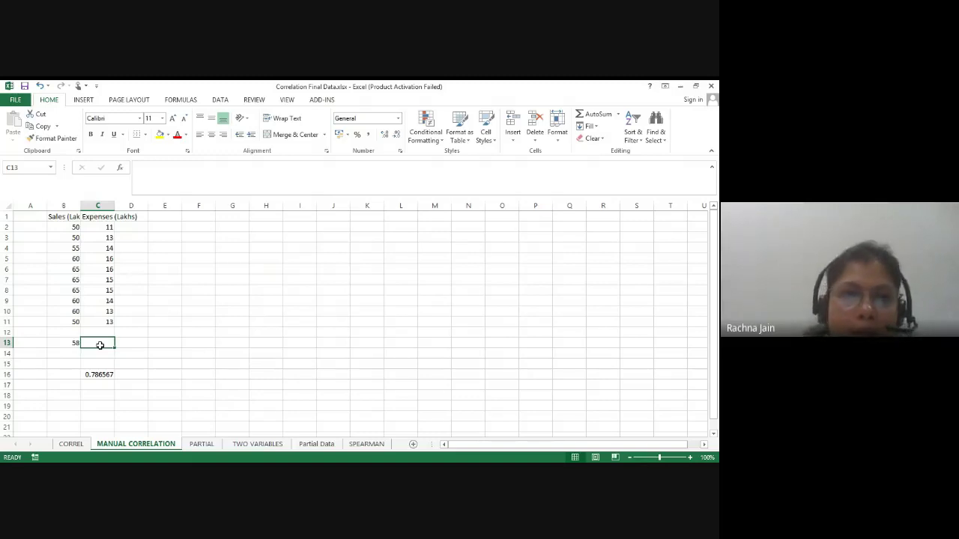
type("=AVER")
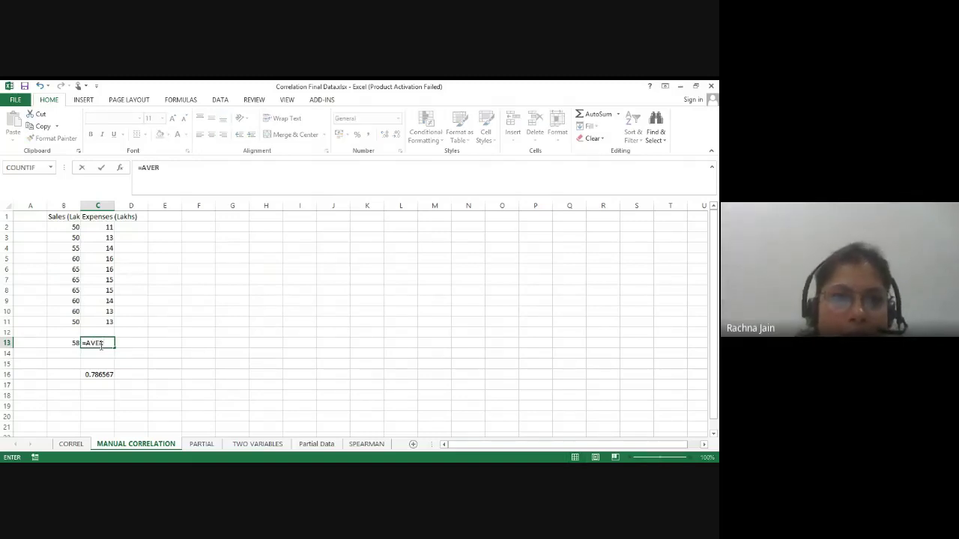
type("AGE(")
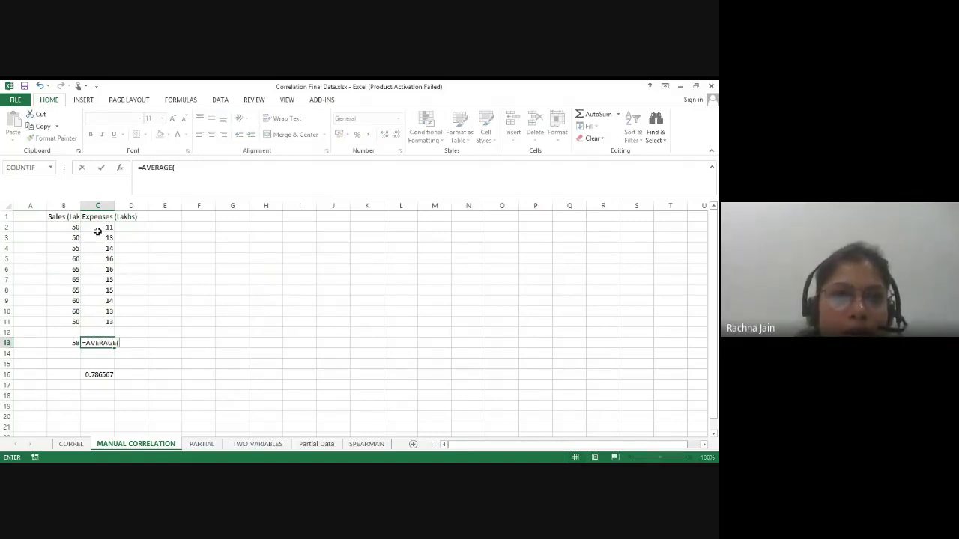
left_click_drag(97, 231, 101, 322)
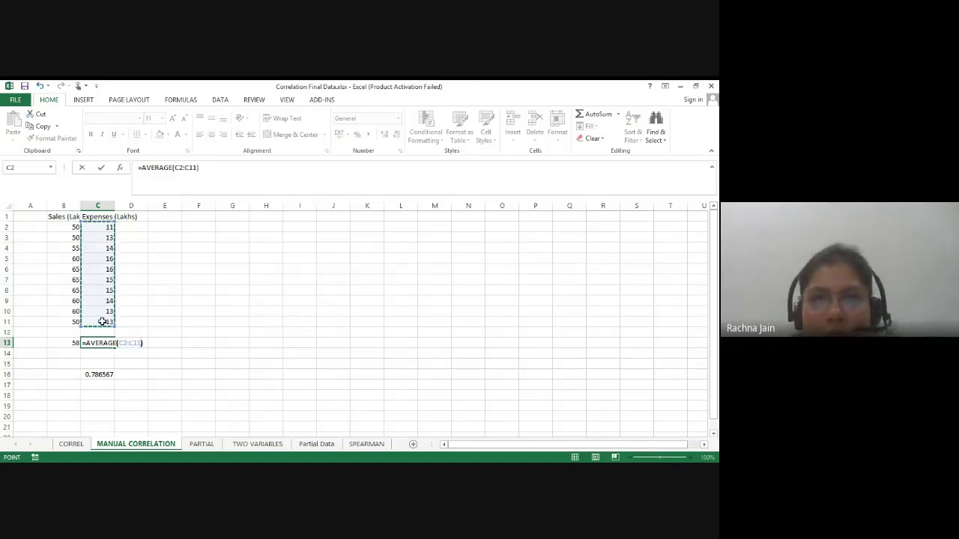
key("Return")
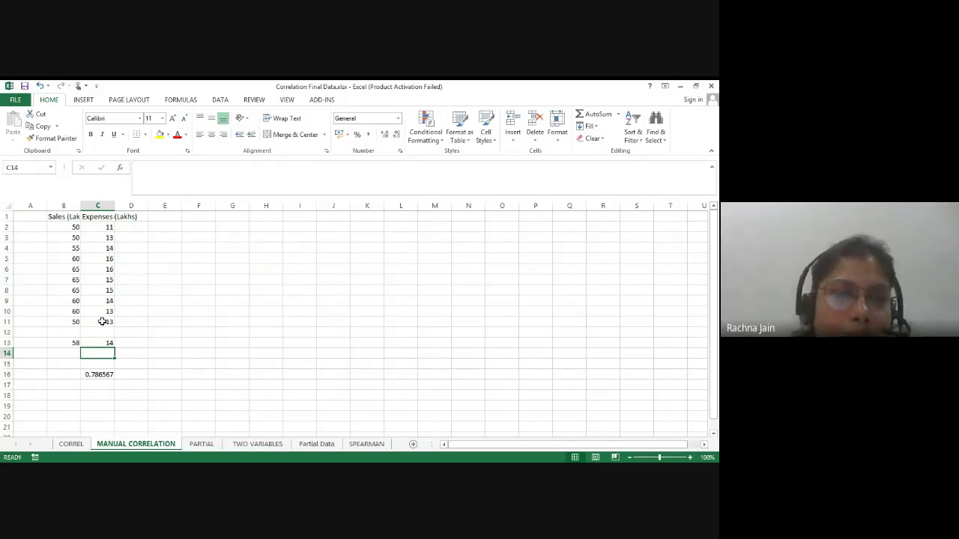
Step: Enter the column headers X-XBAR in cell D1 and Y-YBAR in cell E1
left_click(139, 218)
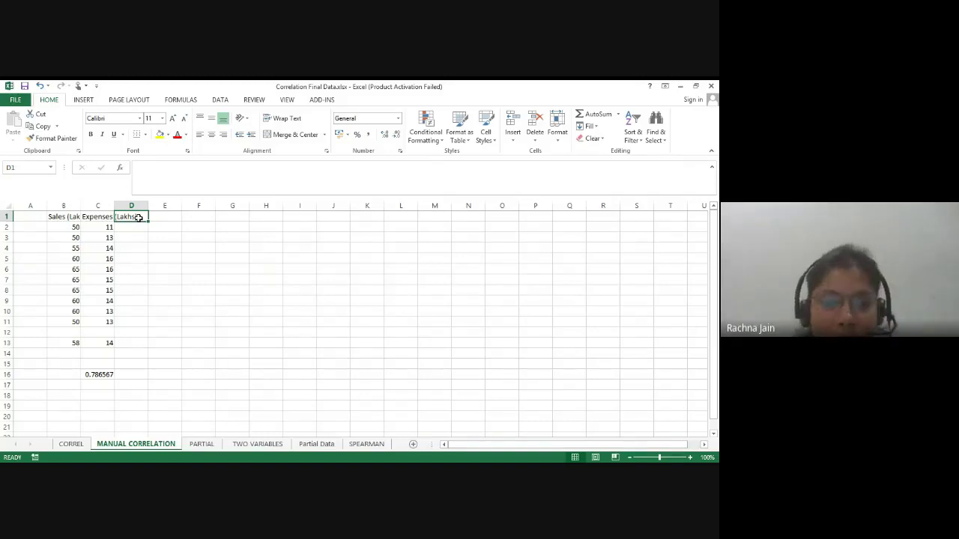
type("X-")
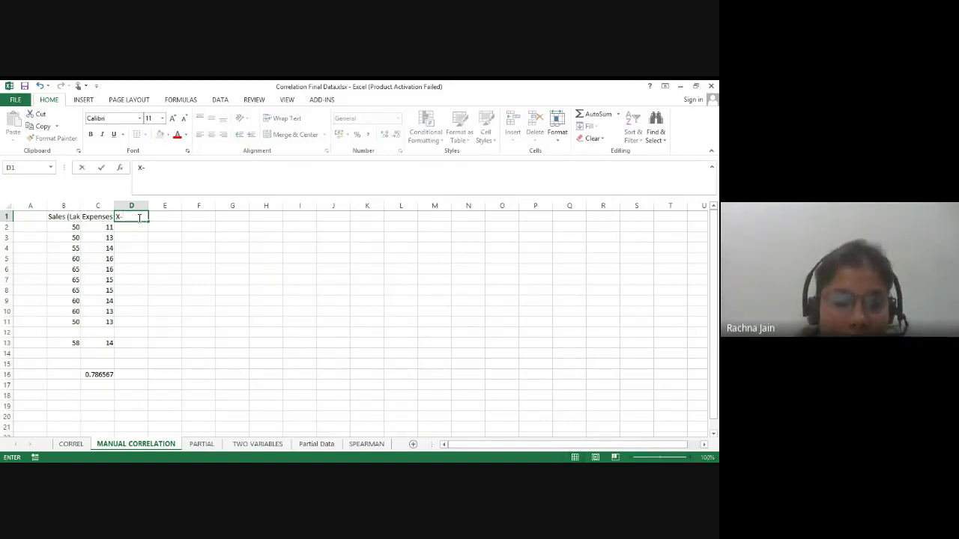
type("X")
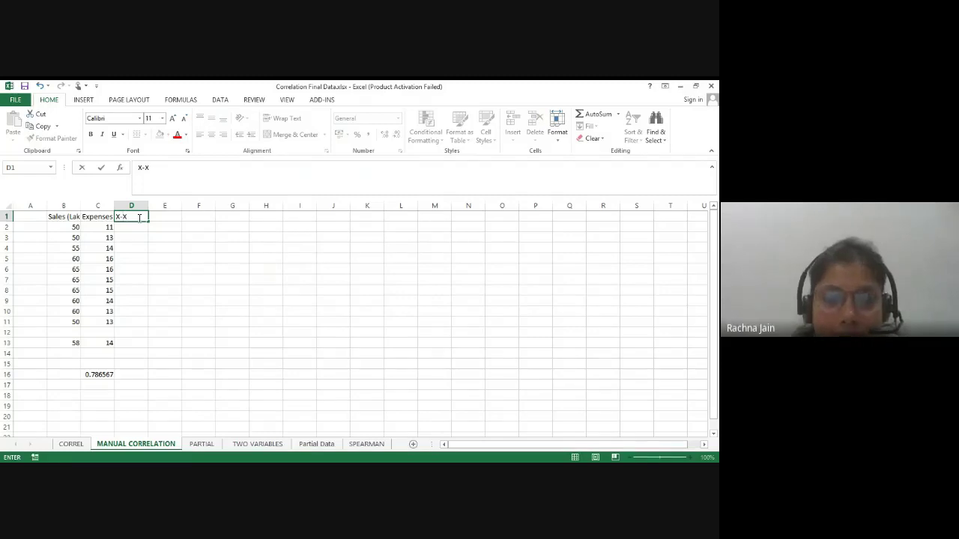
type("BAR")
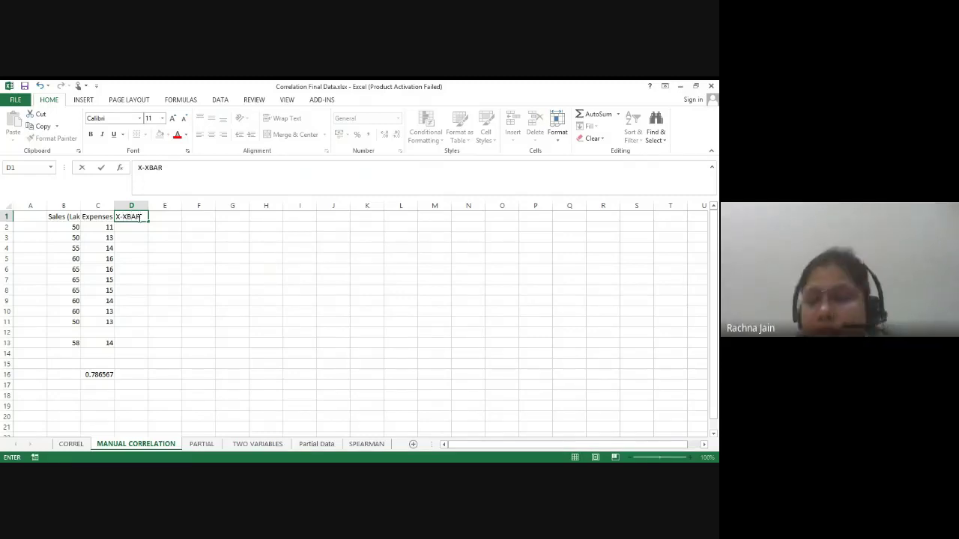
key("Return")
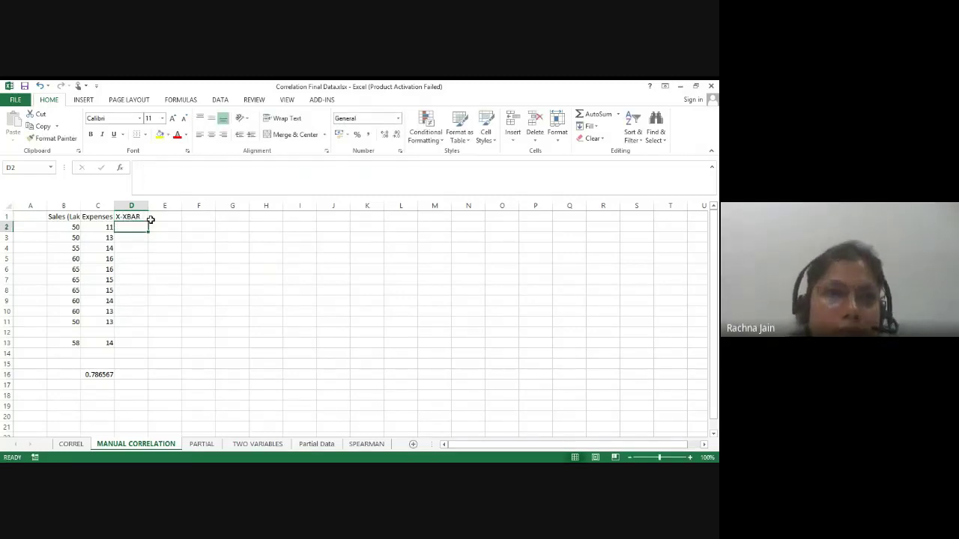
left_click(159, 216)
type("Y-")
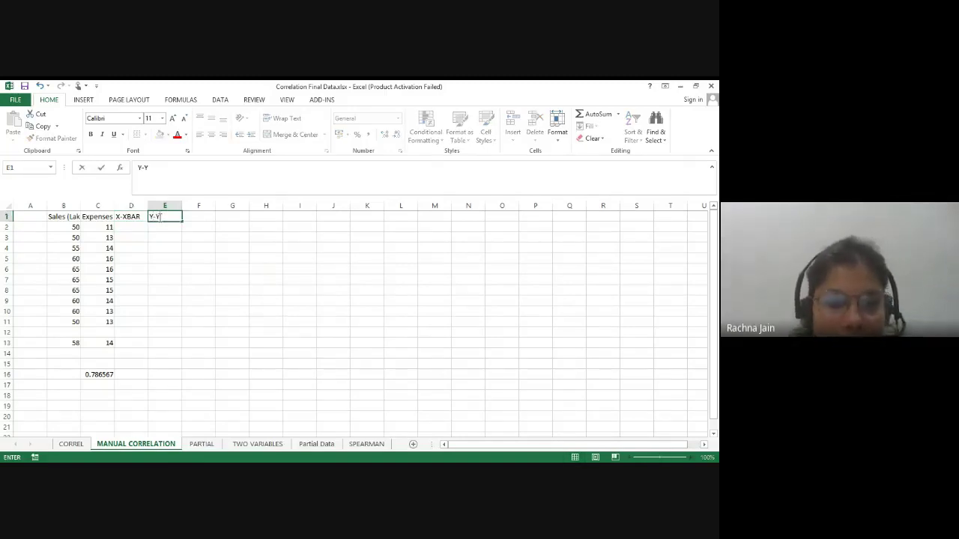
type("YBAR")
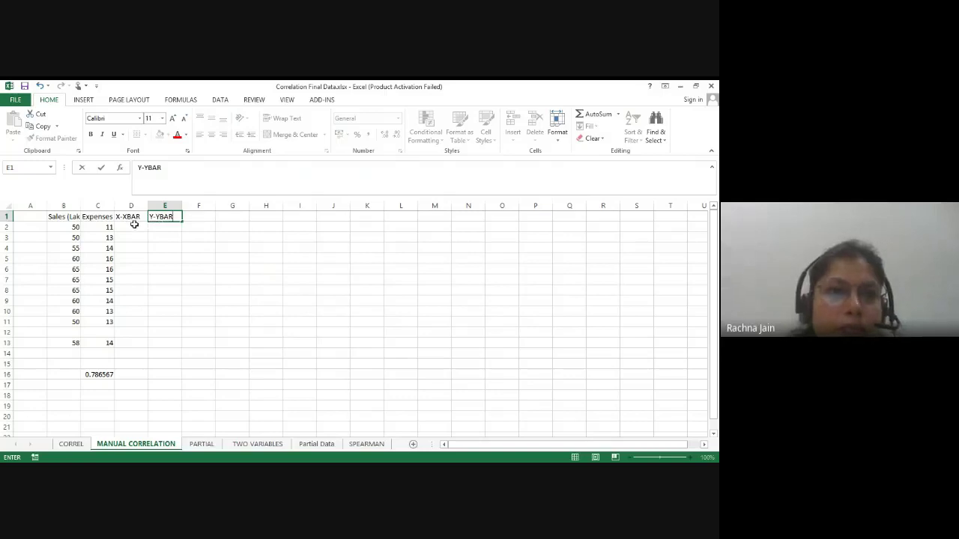
left_click(135, 224)
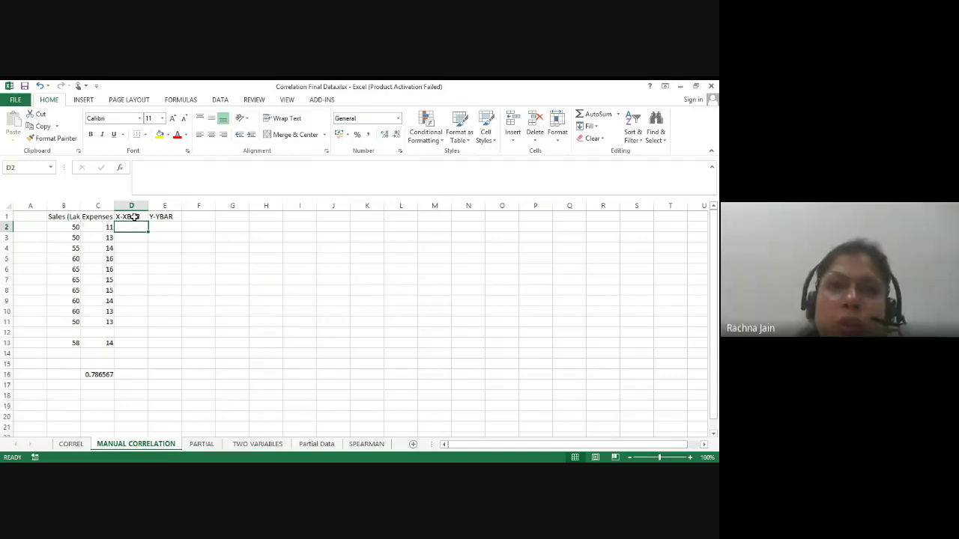
left_click(135, 217)
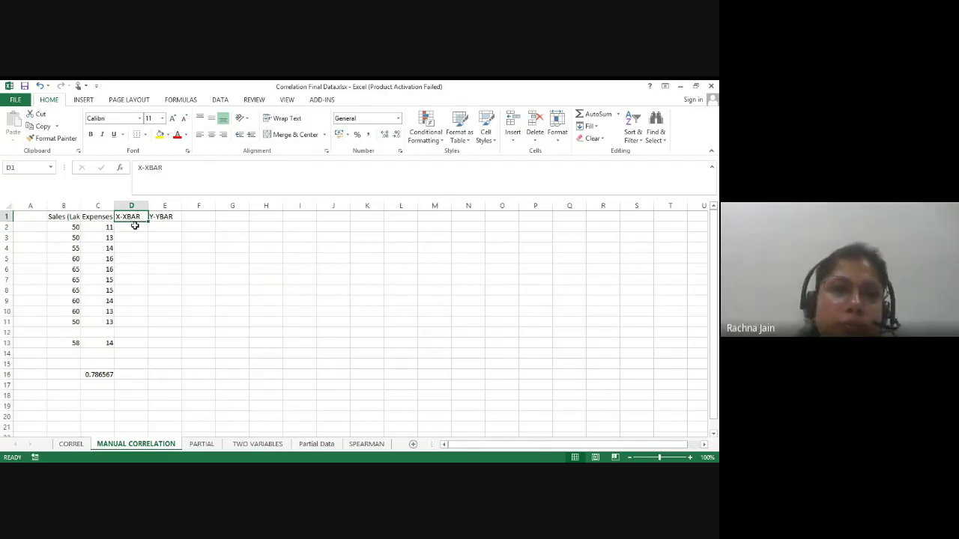
left_click(135, 225)
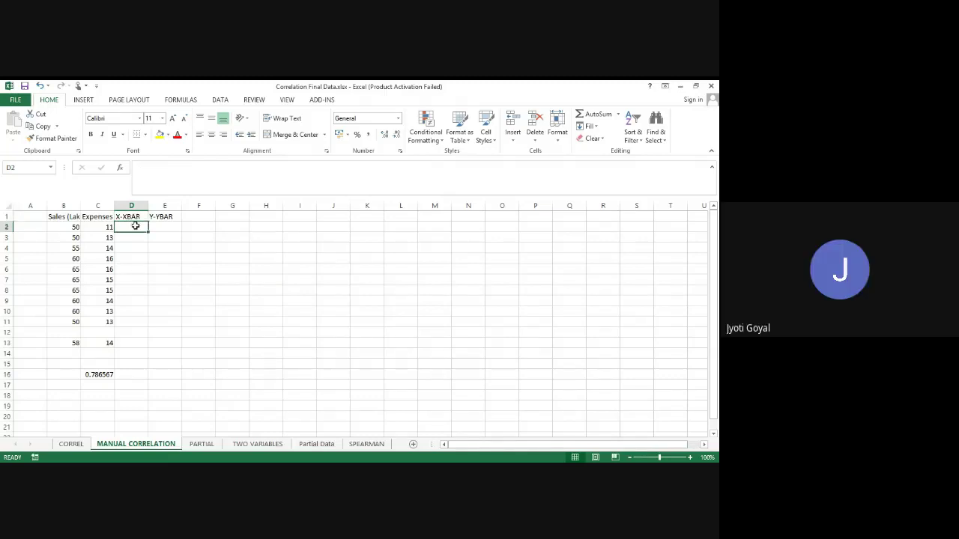
left_click(135, 217)
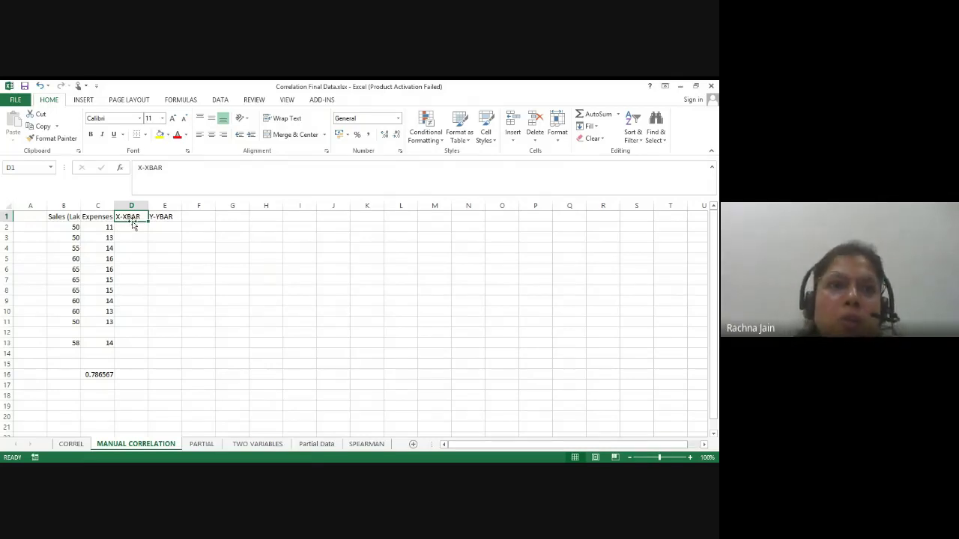
Step: Calculate the sales deviations with the formula =B2-$B$13 in cell D2 and fill it down to D11
left_click(130, 225)
type("=")
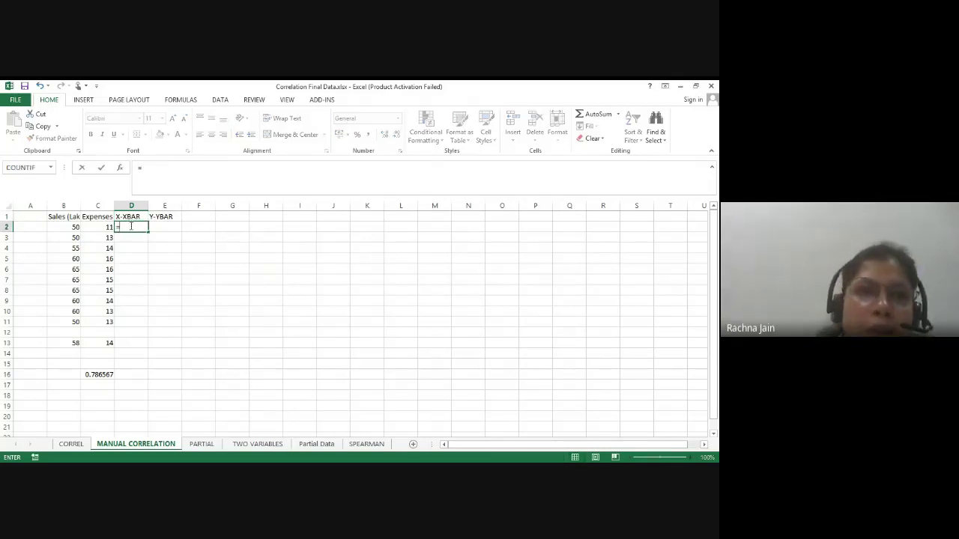
left_click(76, 227)
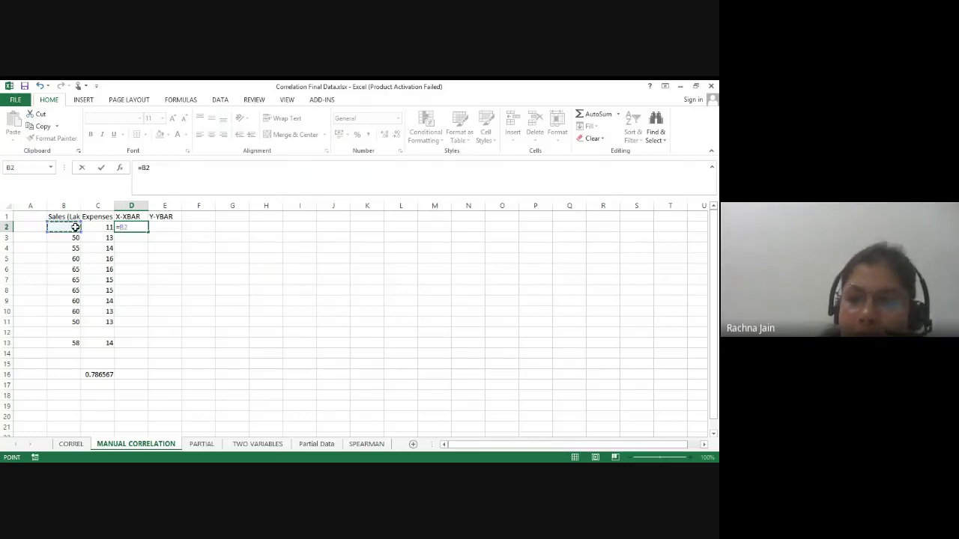
type("-")
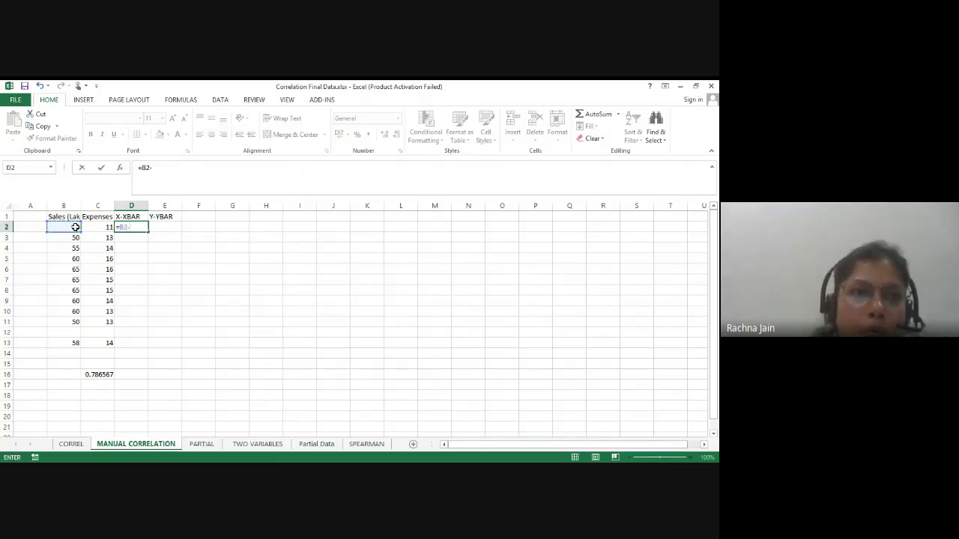
left_click(73, 341)
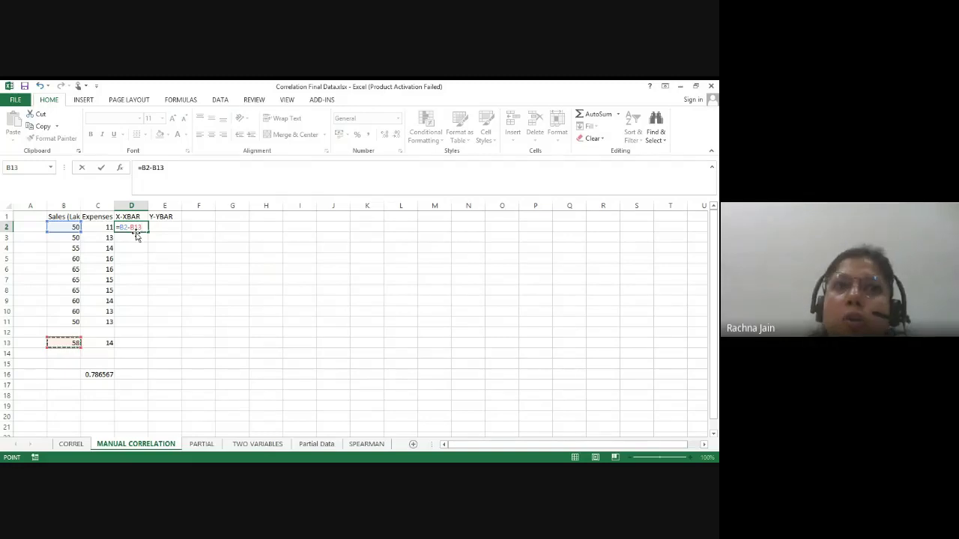
left_click(153, 168)
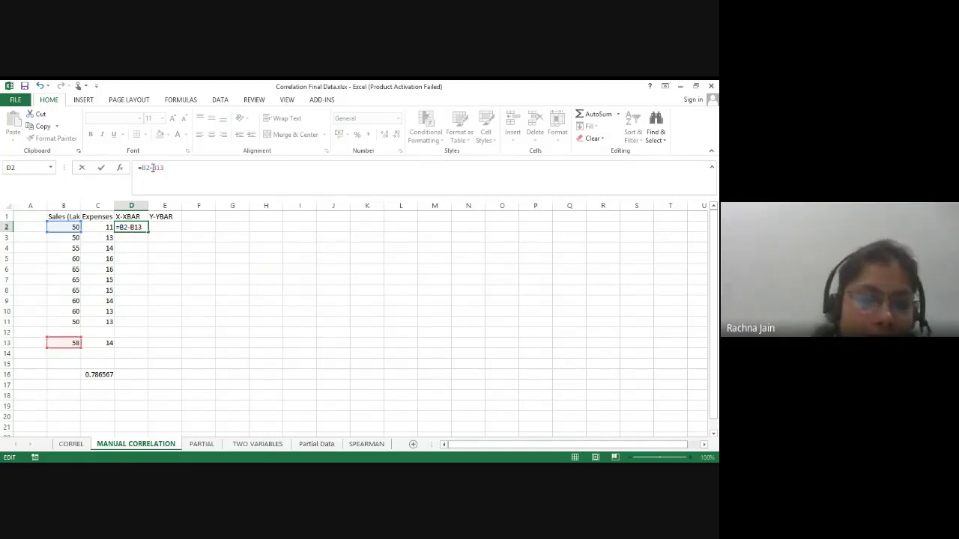
type("$B")
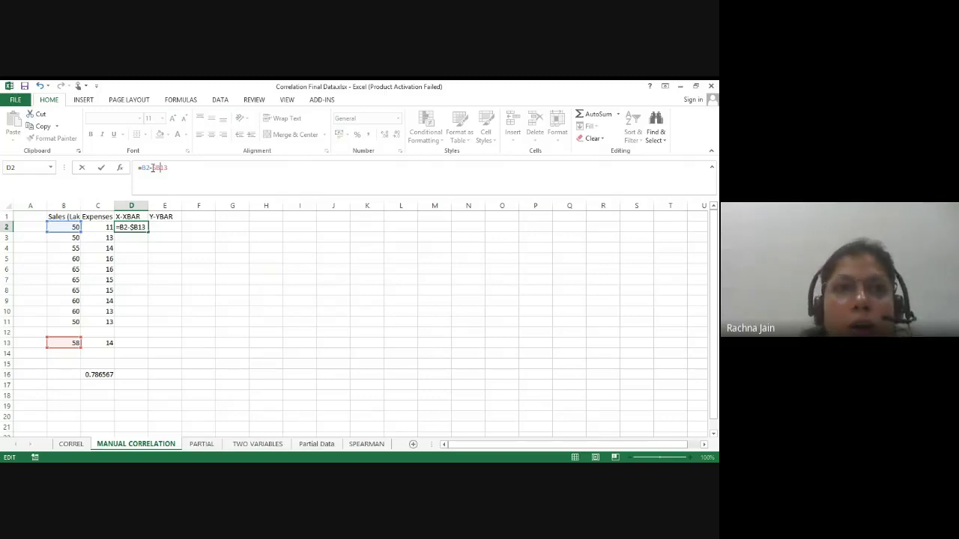
type("$")
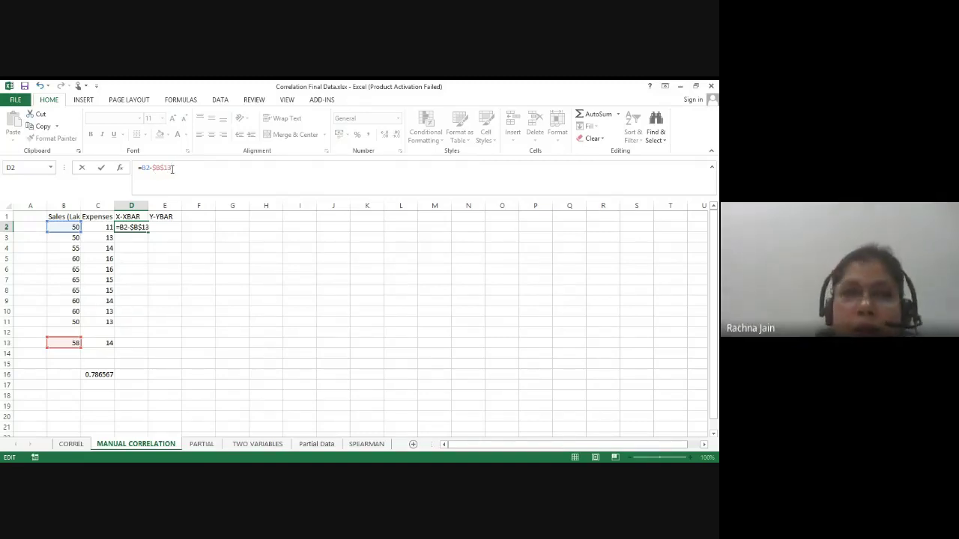
key("Return")
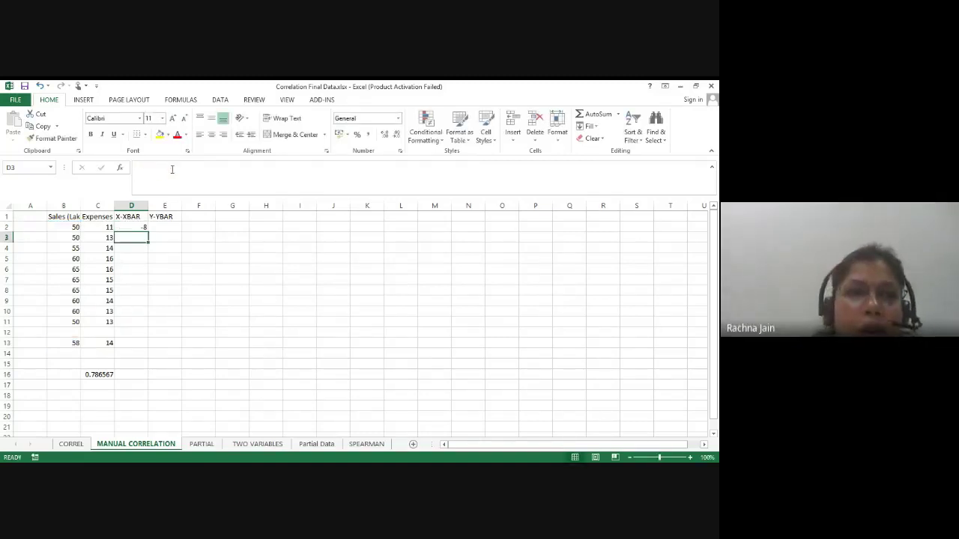
left_click(136, 228)
double_click(148, 232)
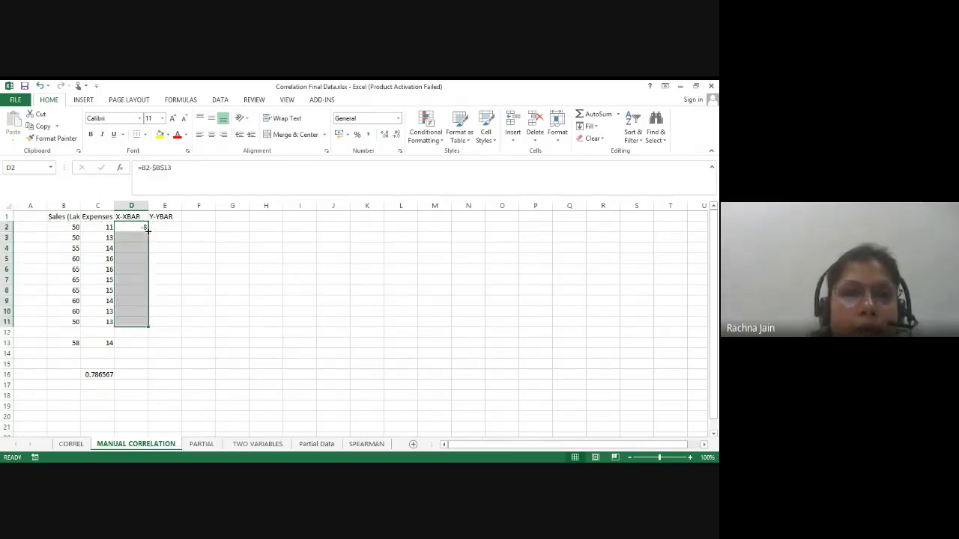
Step: Calculate the expenses deviations with the formula =C2-$C$13 in cell E2 and fill it down to E11
left_click(163, 230)
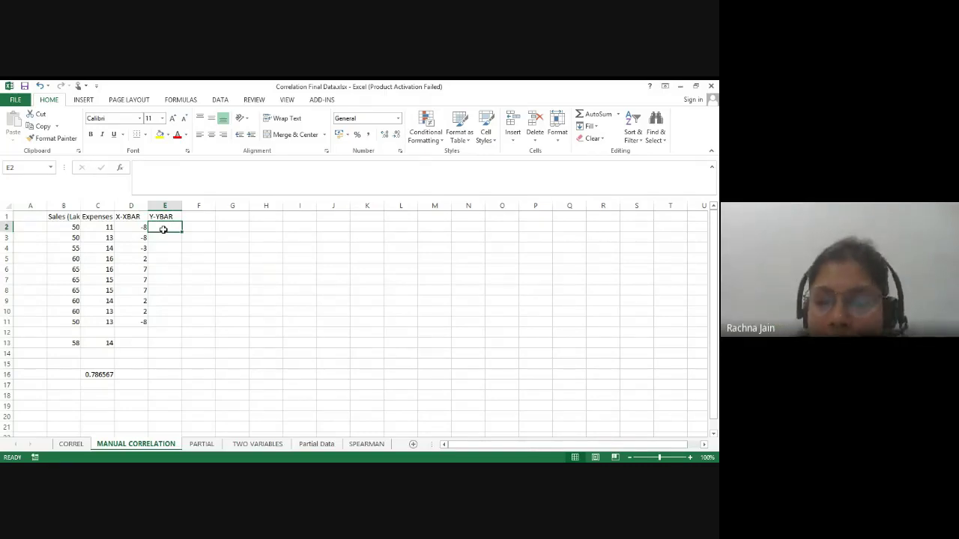
type("=")
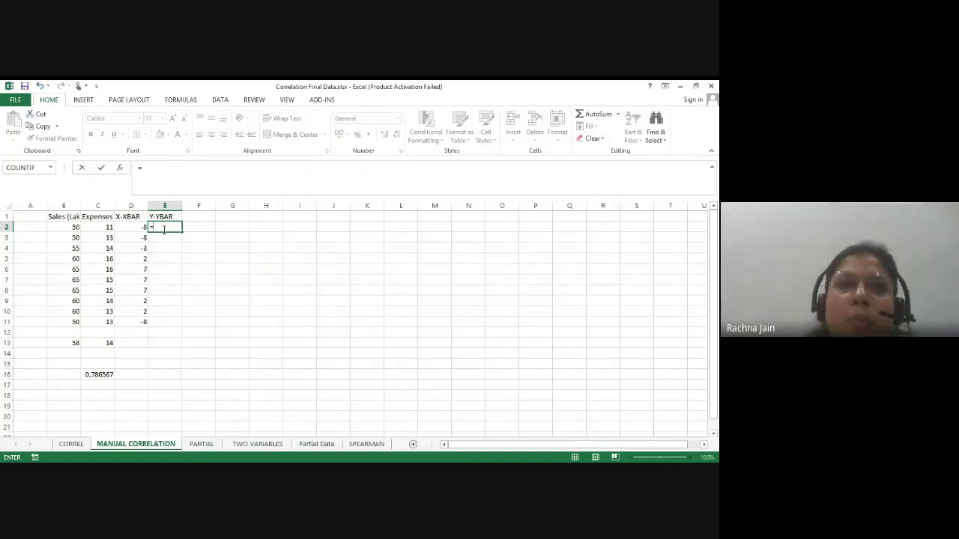
left_click(97, 217)
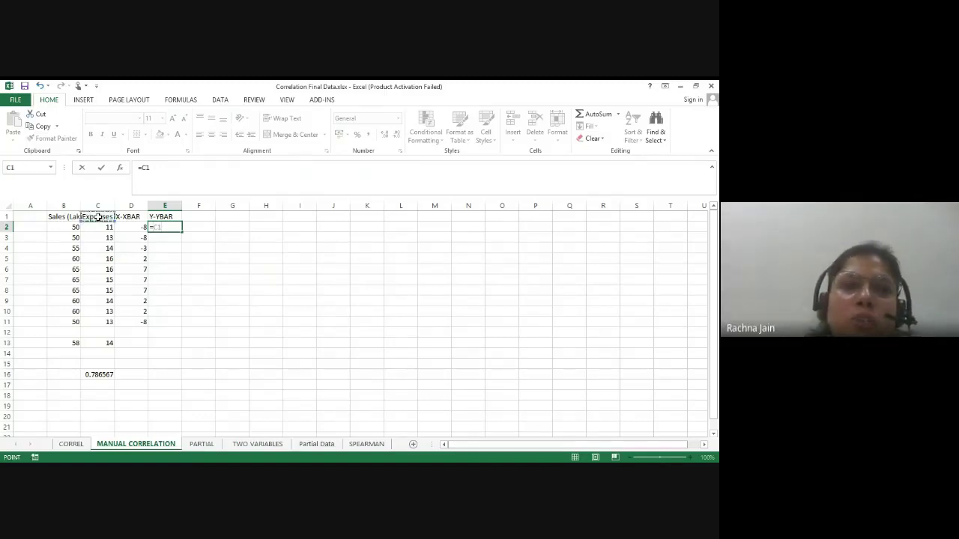
key("BackSpace")
key("BackSpace")
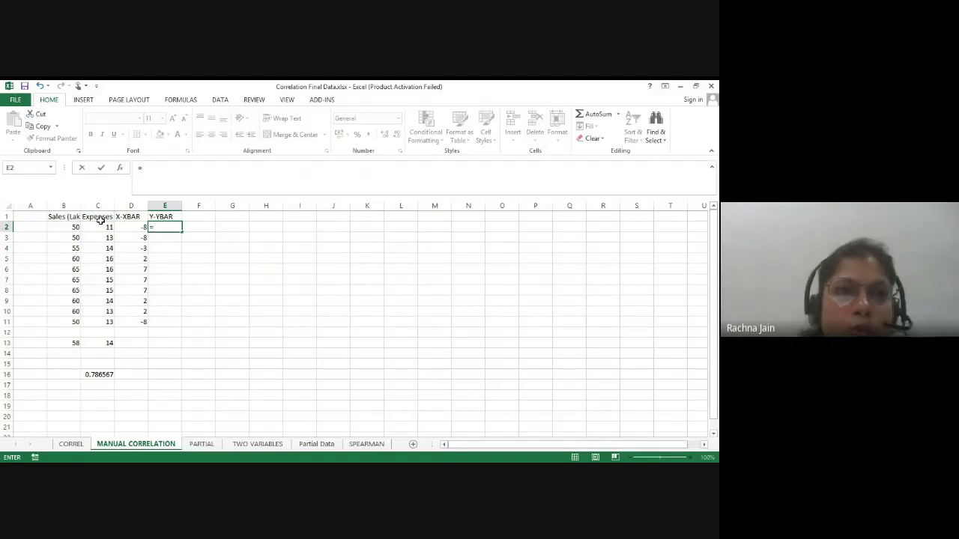
left_click(103, 227)
type("-")
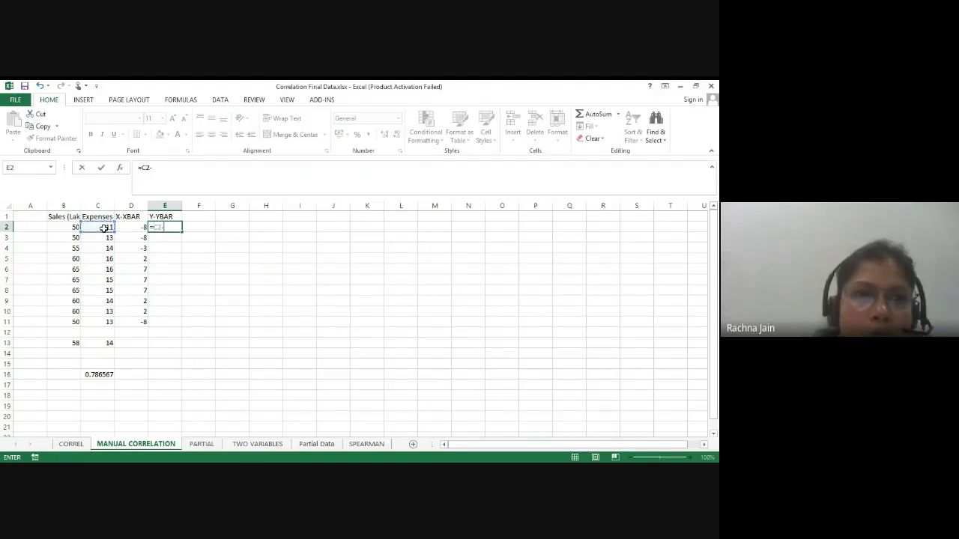
left_click(97, 343)
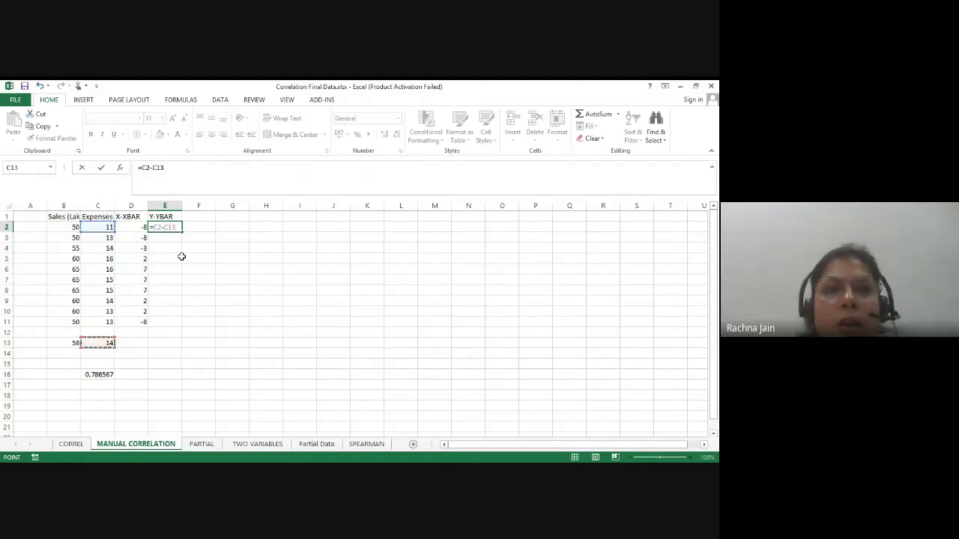
left_click(153, 167)
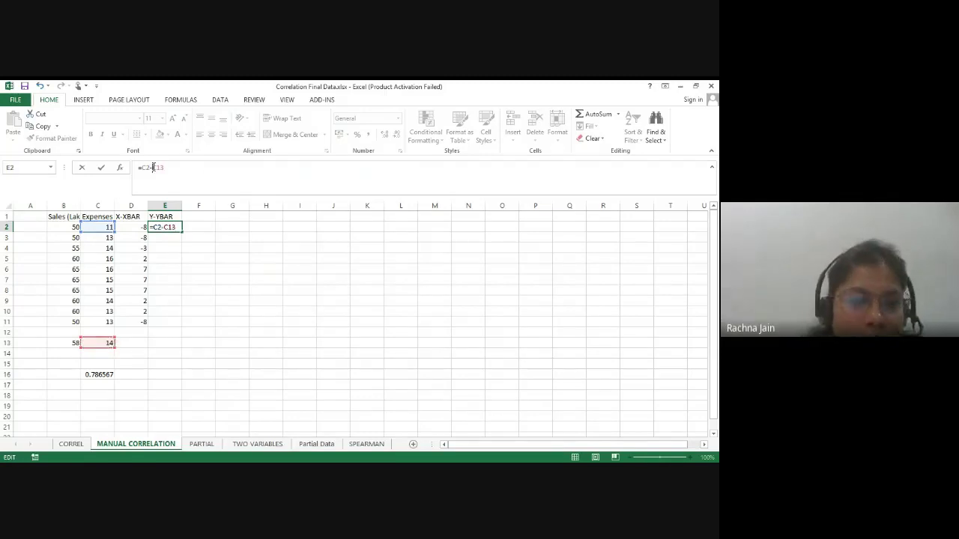
type("$")
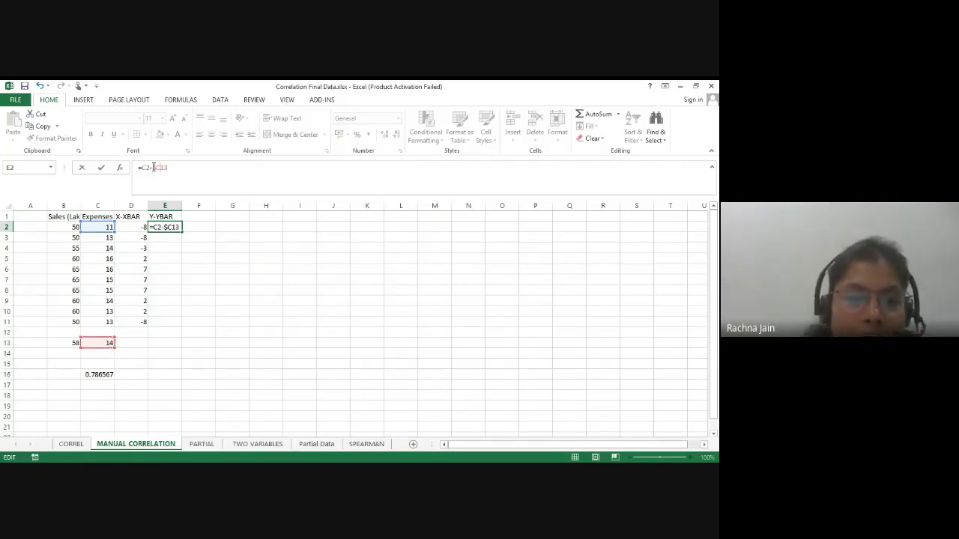
key("Right")
type("$")
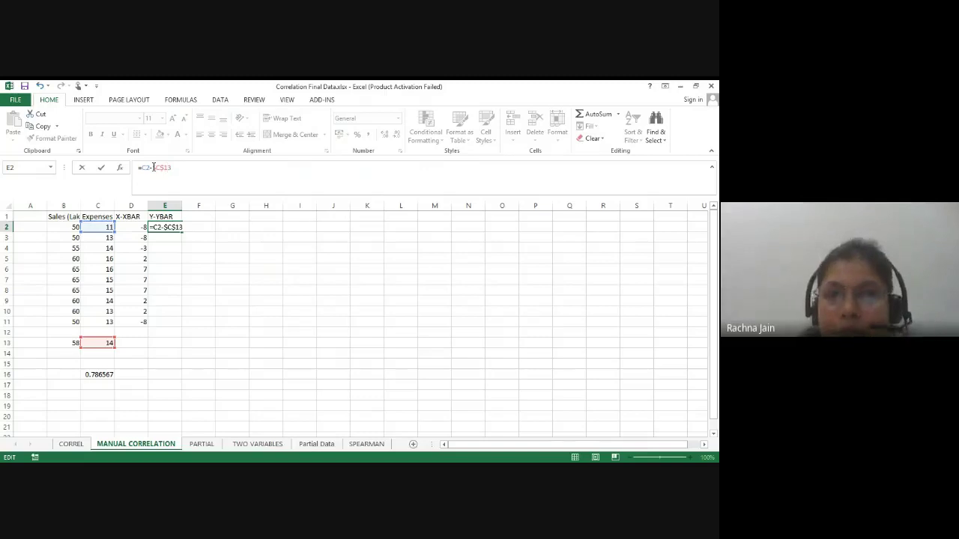
key("Return")
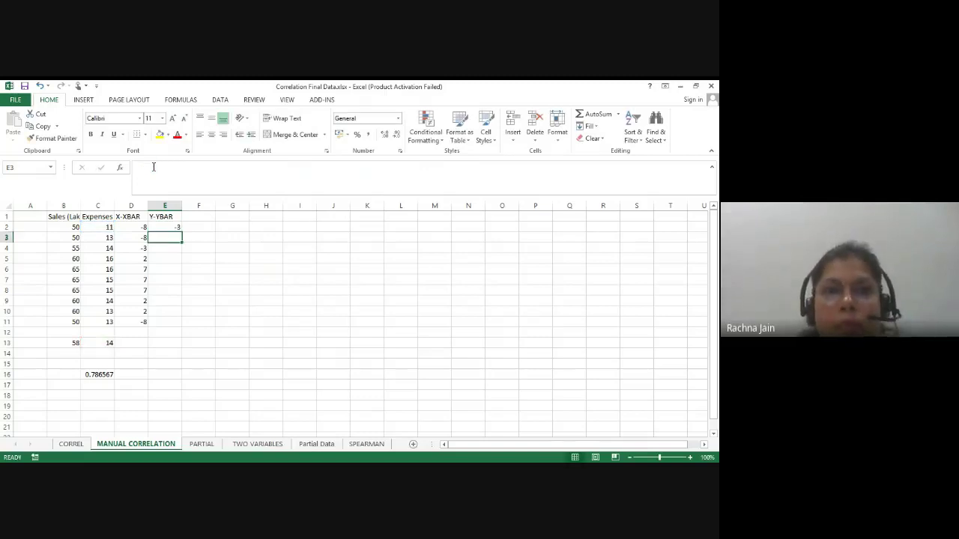
left_click(166, 226)
double_click(181, 232)
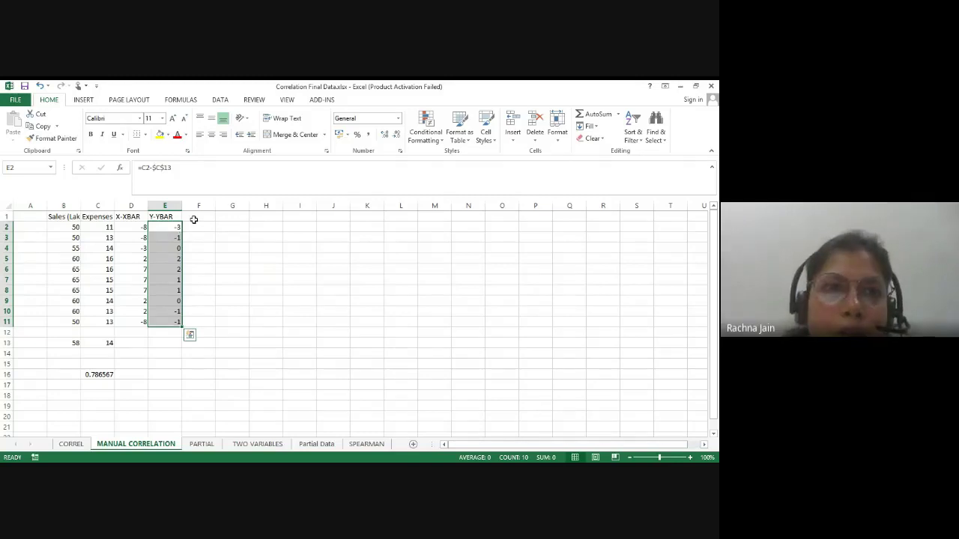
left_click(193, 218)
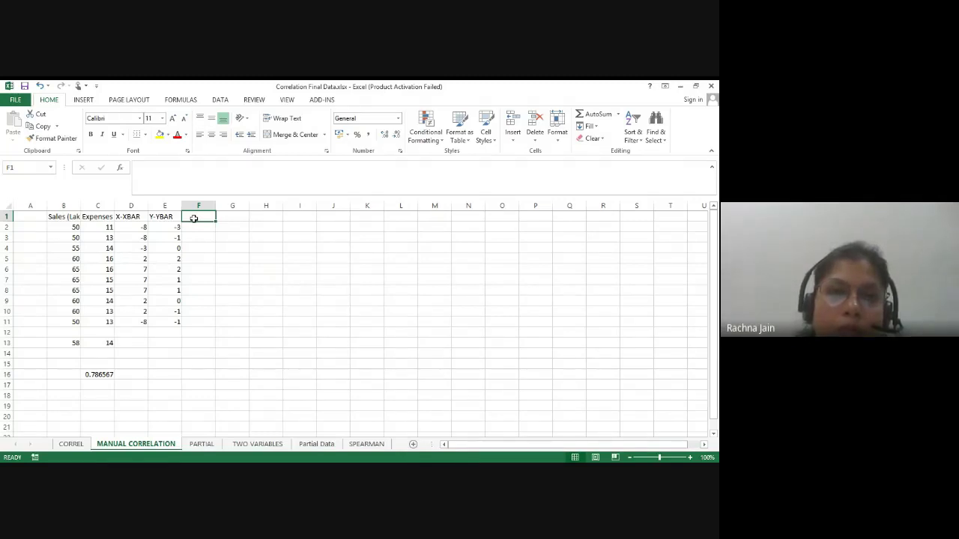
left_click(132, 217)
key("ctrl+c")
key("Right")
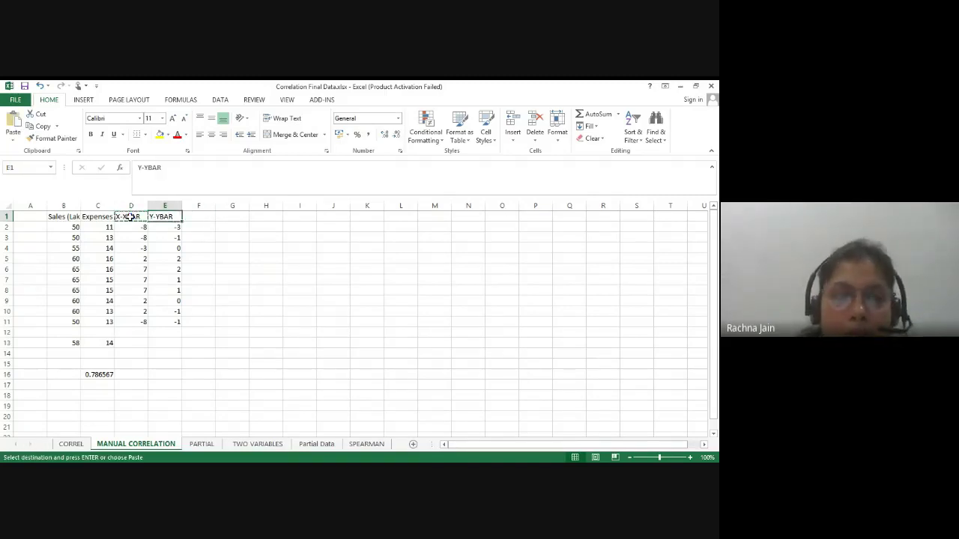
key("Right")
key("ctrl+v")
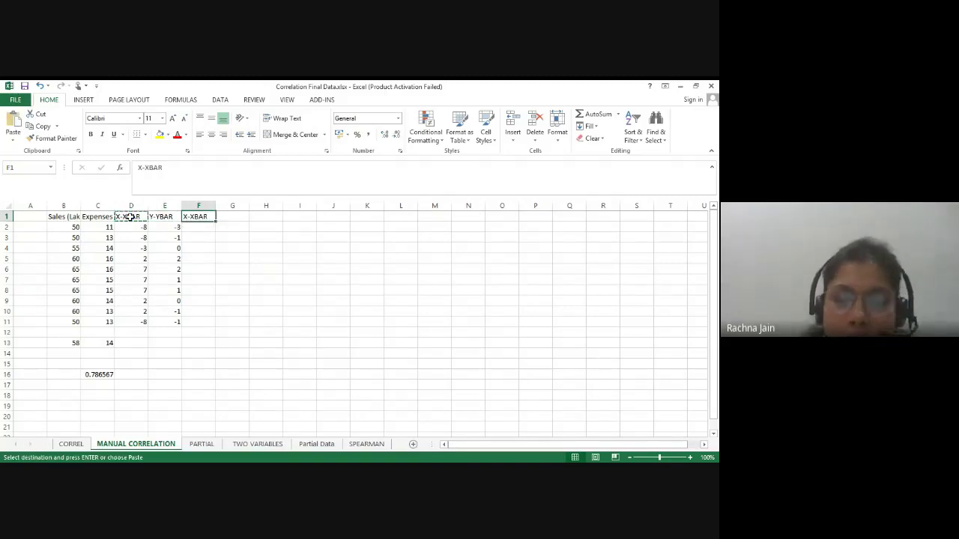
type("=")
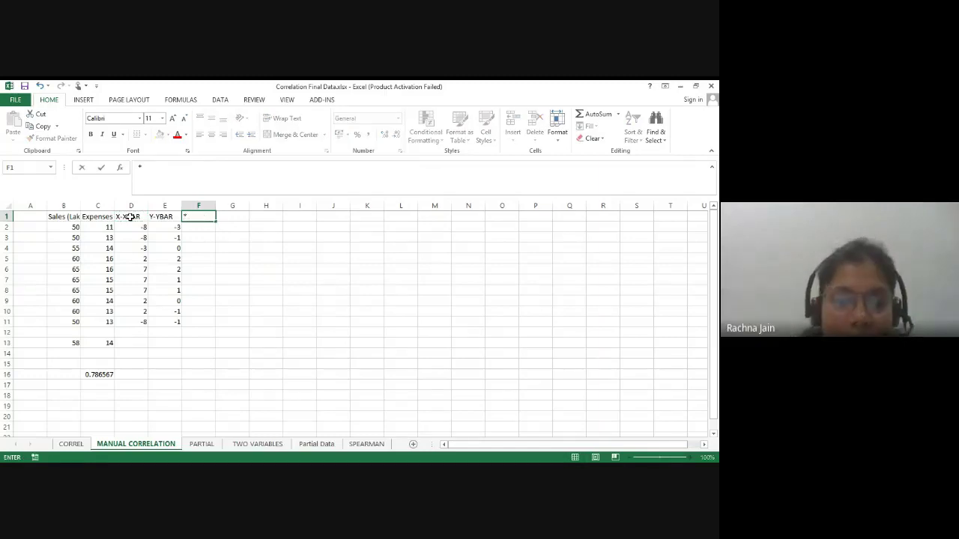
key("BackSpace")
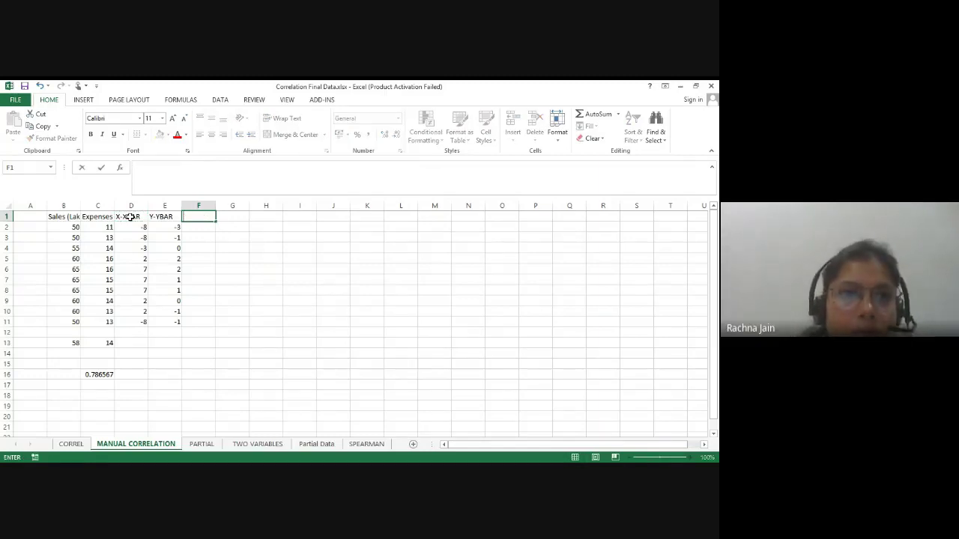
Step: Copy the X-XBAR header from cell D1 to cell F1 and extend it to X-XBAR*
left_click(138, 217)
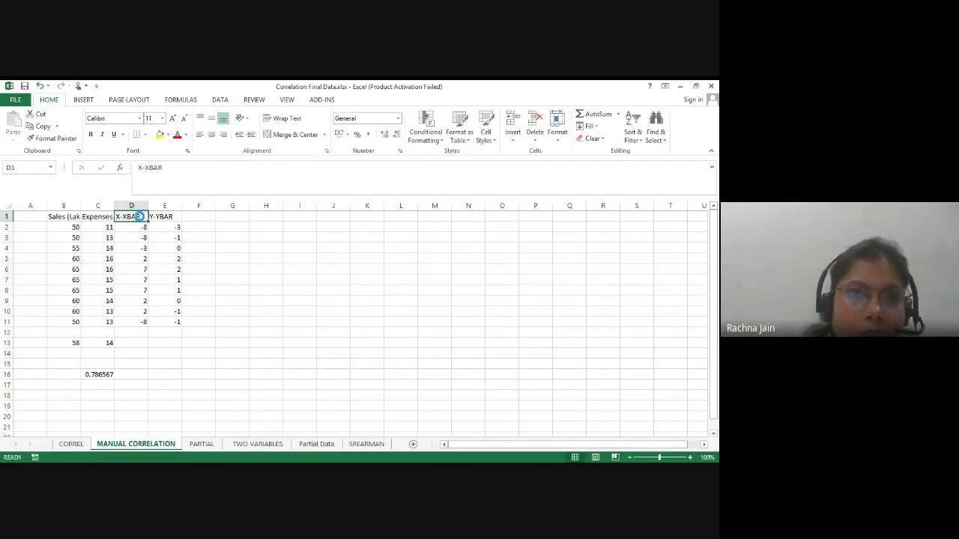
key("ctrl+c")
left_click(198, 217)
key("ctrl+v")
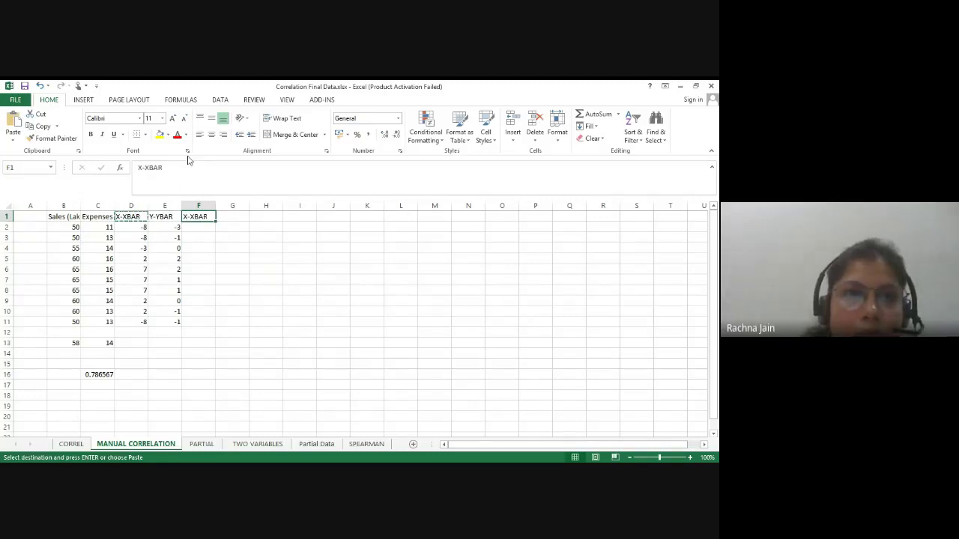
left_click(169, 168)
type("^")
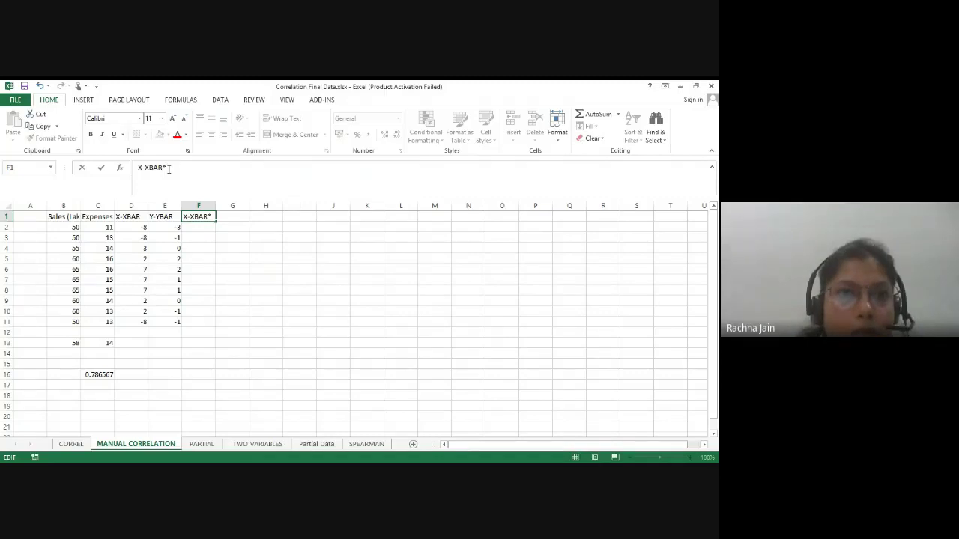
Step: Calculate the squared sales deviations with the formula =D2*D2 in cell F2 and fill it down to F11
left_click(209, 232)
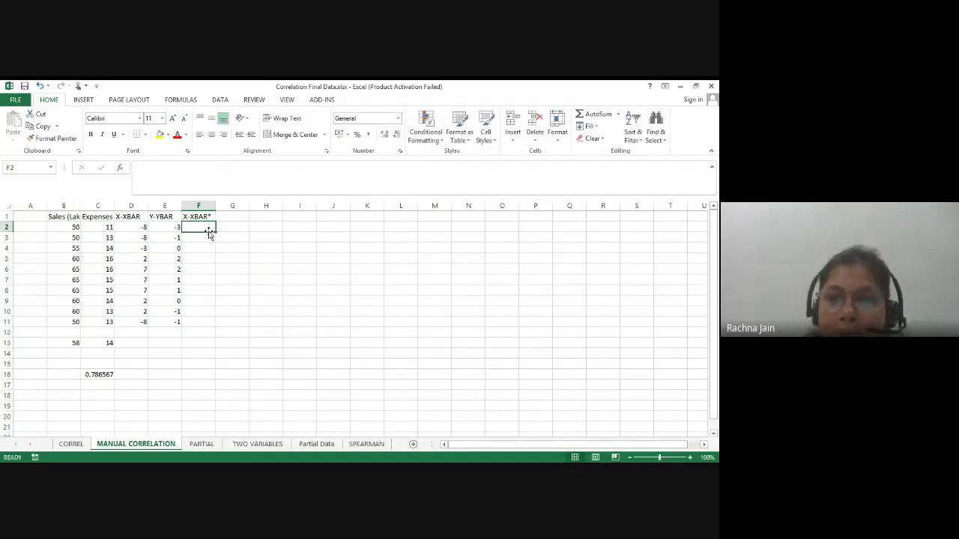
type("=")
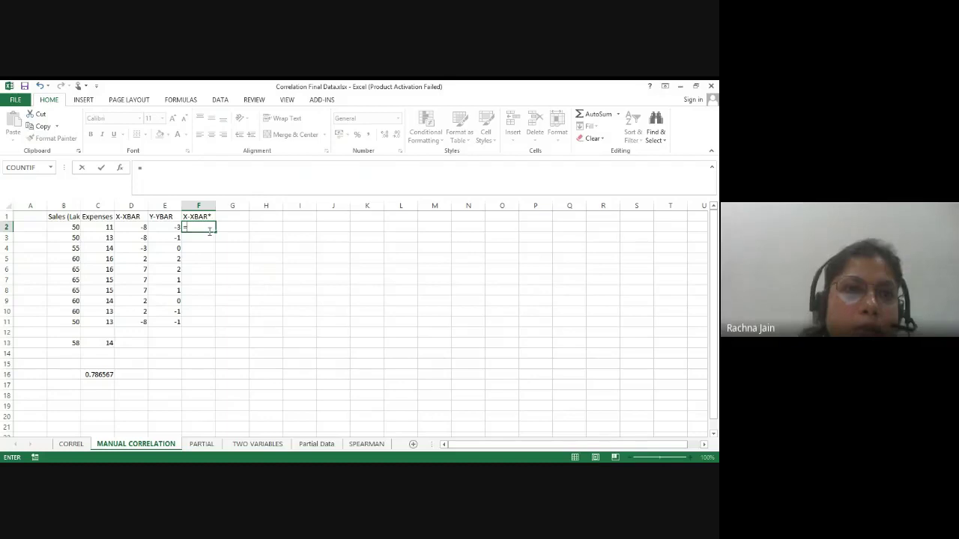
left_click(140, 228)
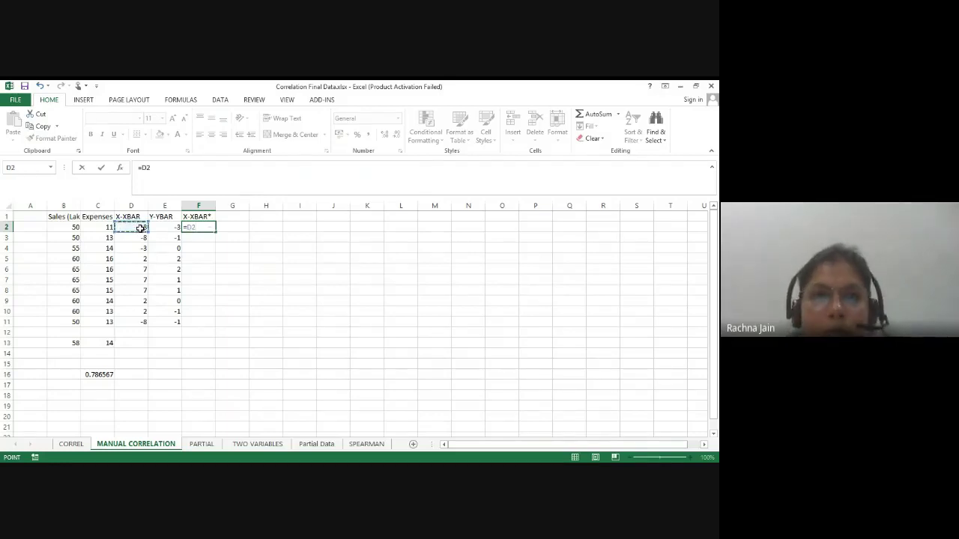
type("*")
left_click(141, 227)
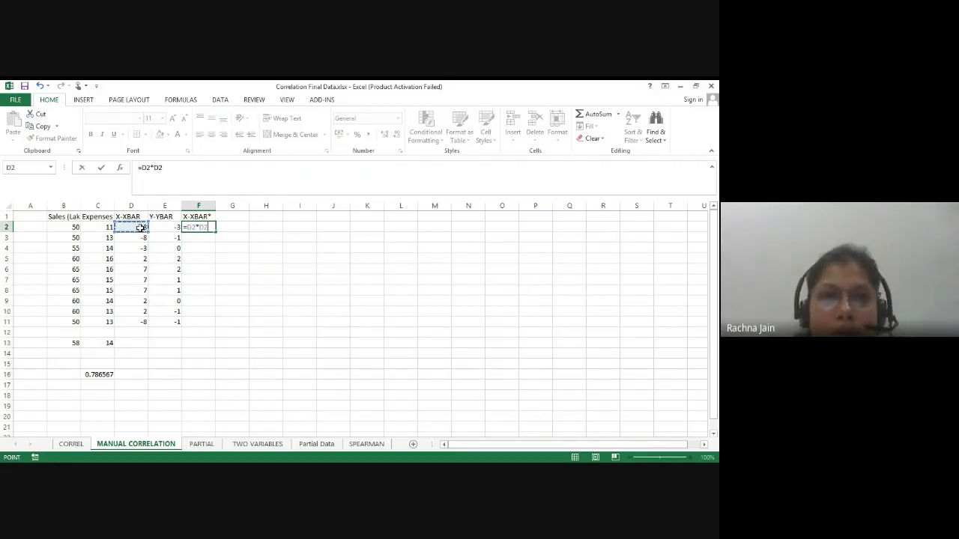
key("Return")
left_click(199, 228)
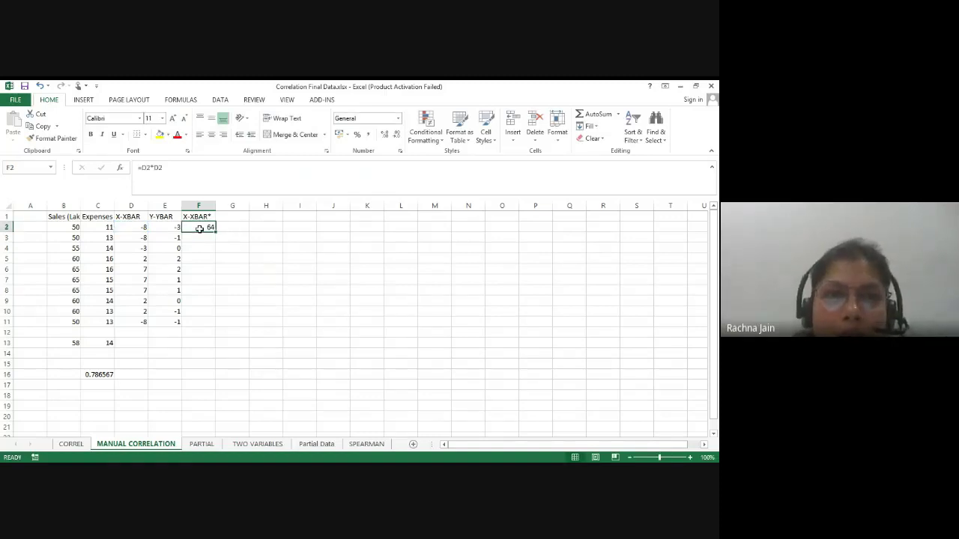
double_click(215, 232)
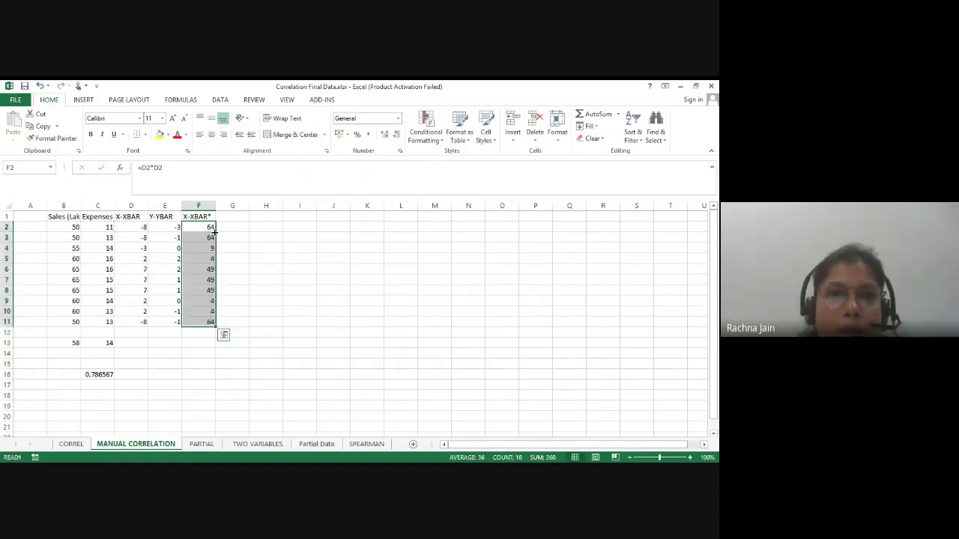
Step: Calculate the squared expenses deviations with the formula =E2*E2 in cell G2 and fill it down to G11
left_click(227, 228)
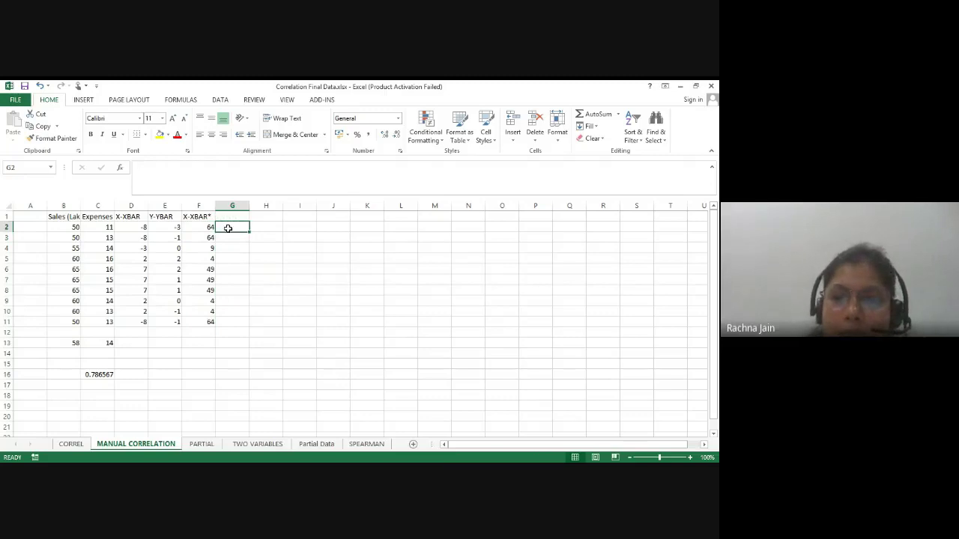
type("=")
left_click(172, 228)
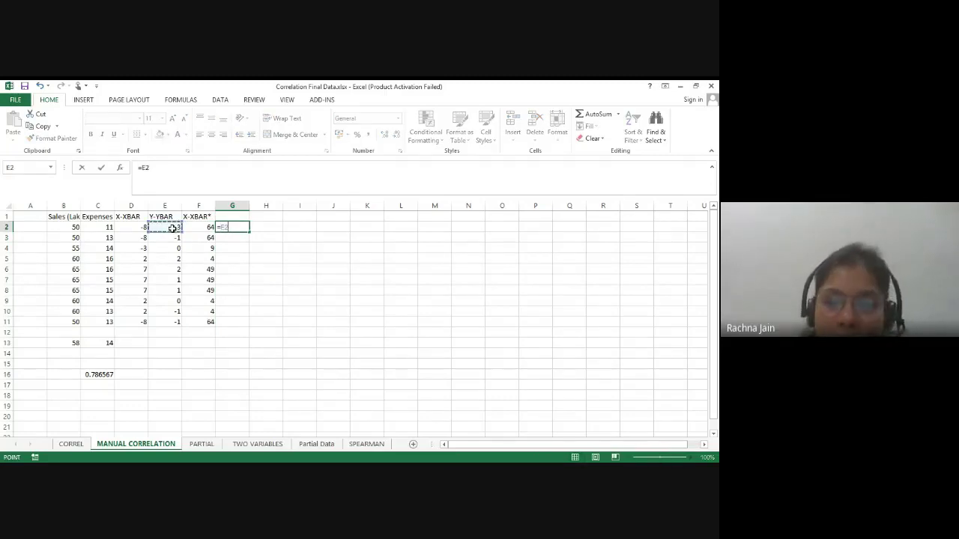
type("*")
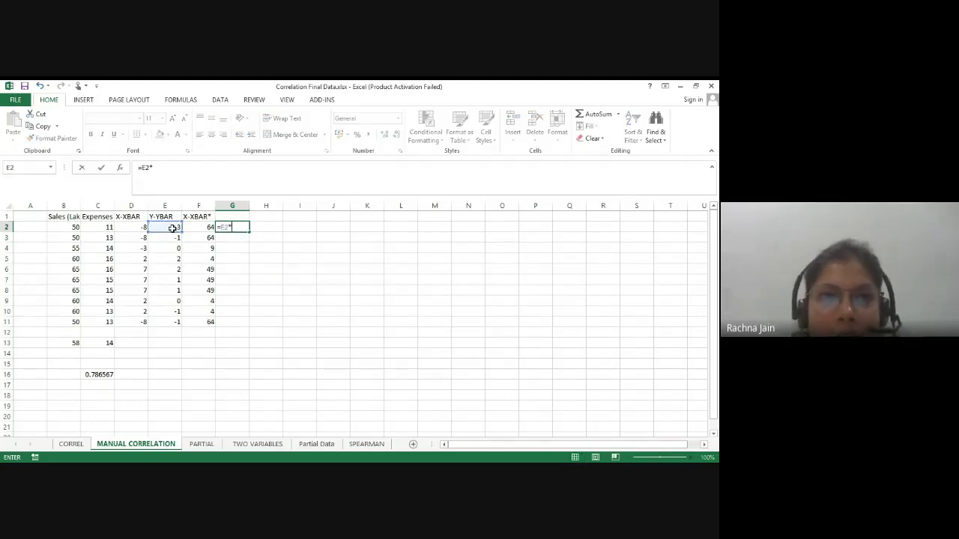
left_click(173, 228)
key("Return")
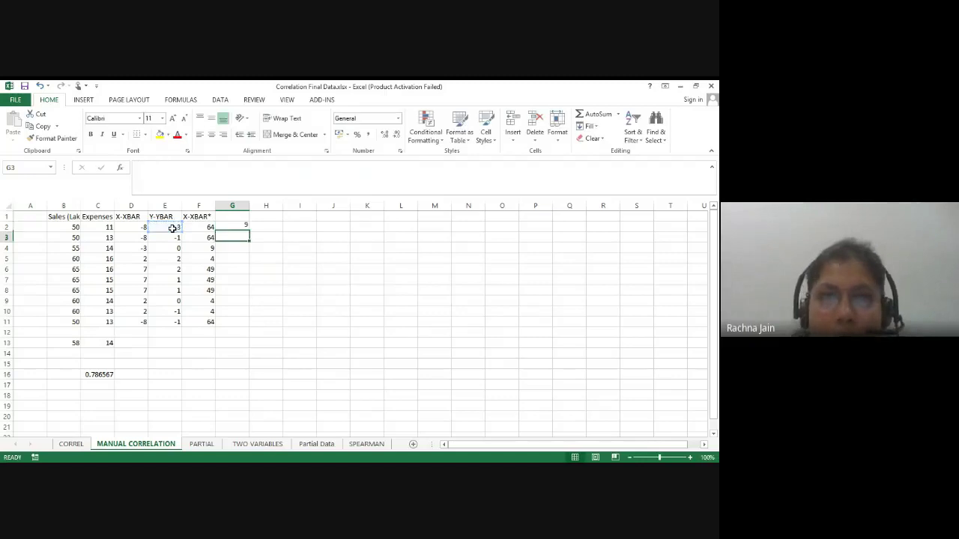
left_click(241, 228)
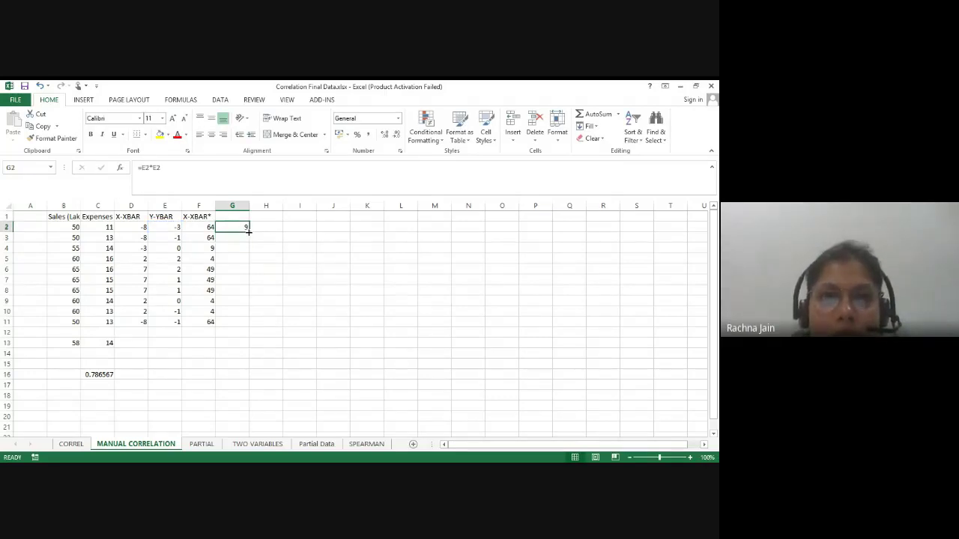
double_click(248, 233)
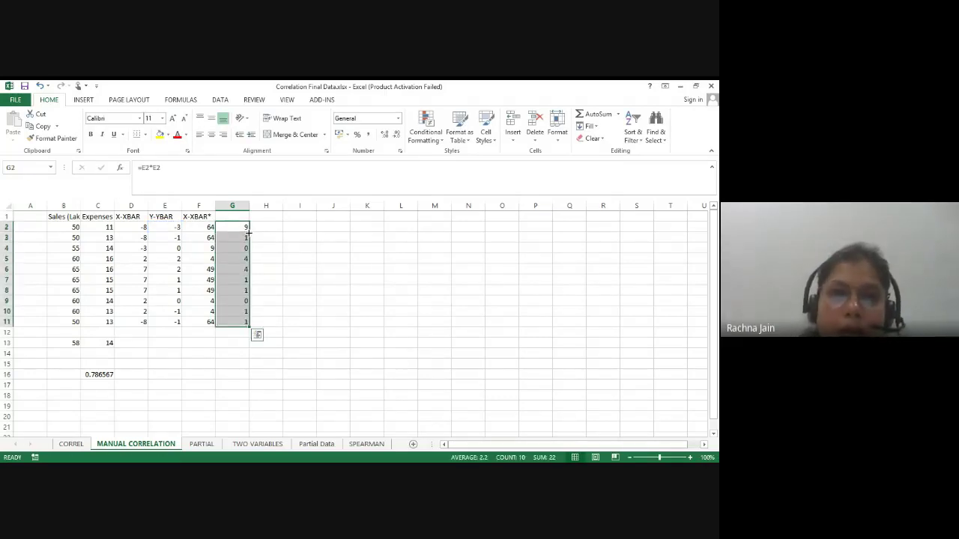
Step: Copy the Y-YBAR header from cell E1 to cell G1 and extend it to Y-YBAR*
left_click(262, 225)
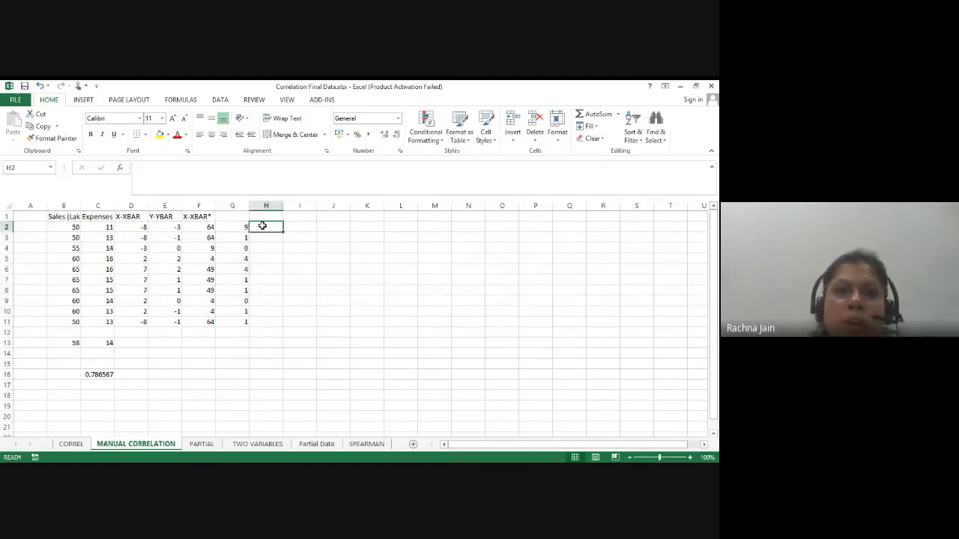
left_click(226, 216)
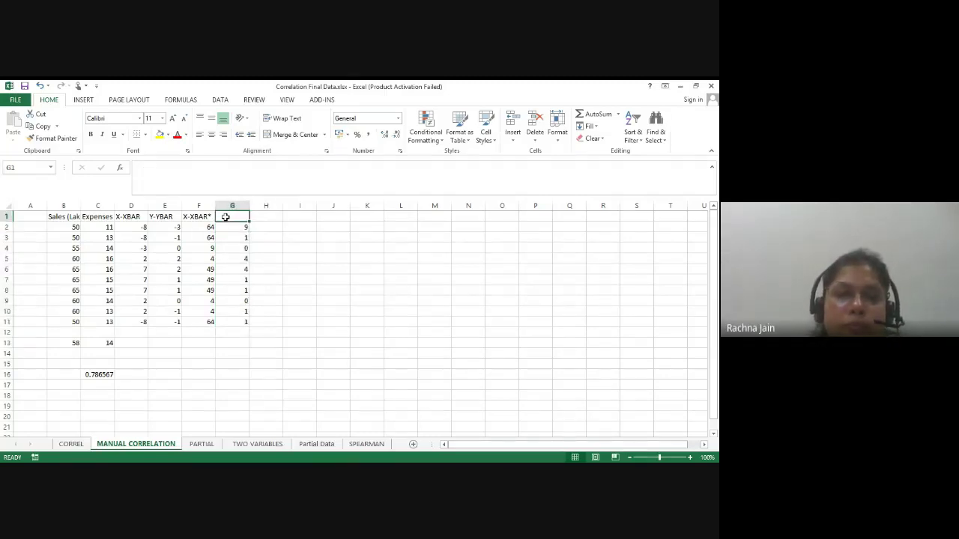
left_click(171, 218)
key("ctrl+c")
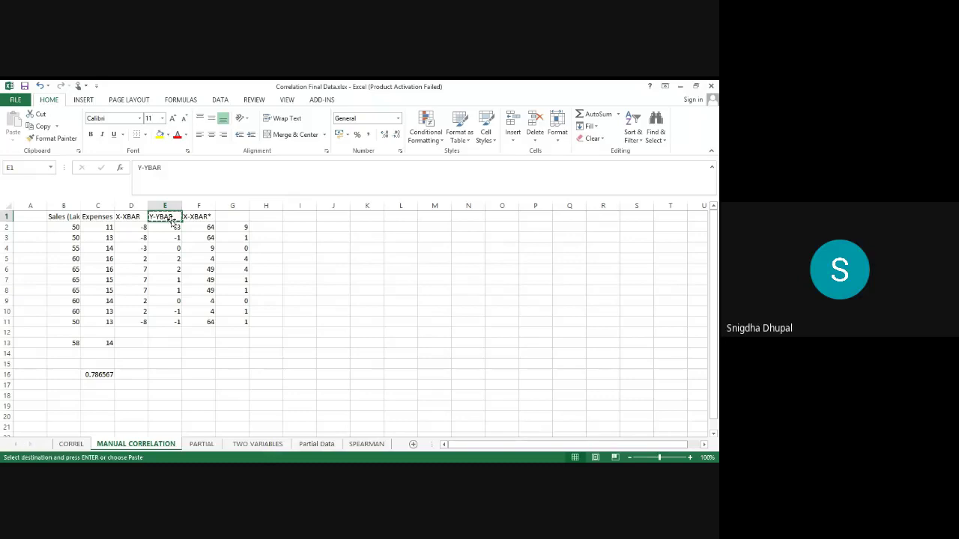
left_click(231, 221)
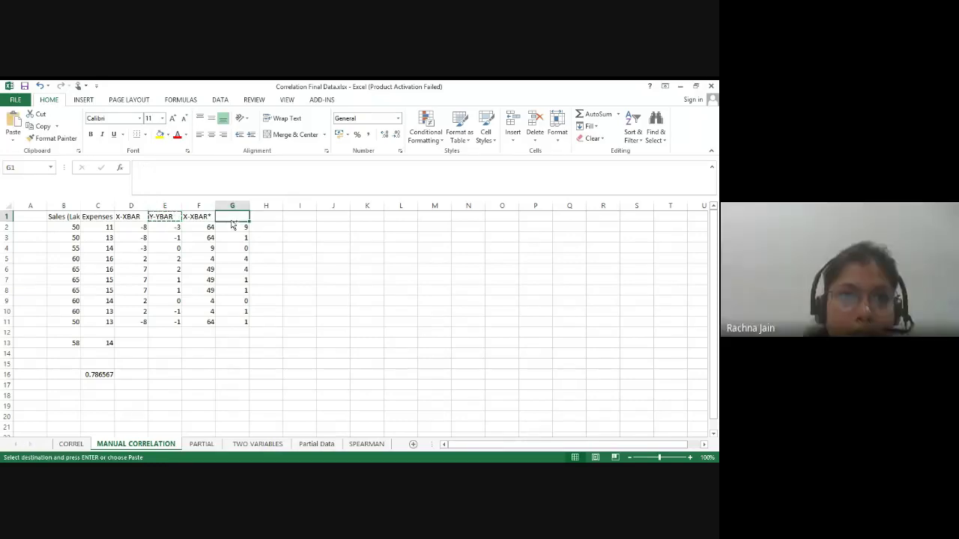
key("ctrl+v")
left_click(170, 169)
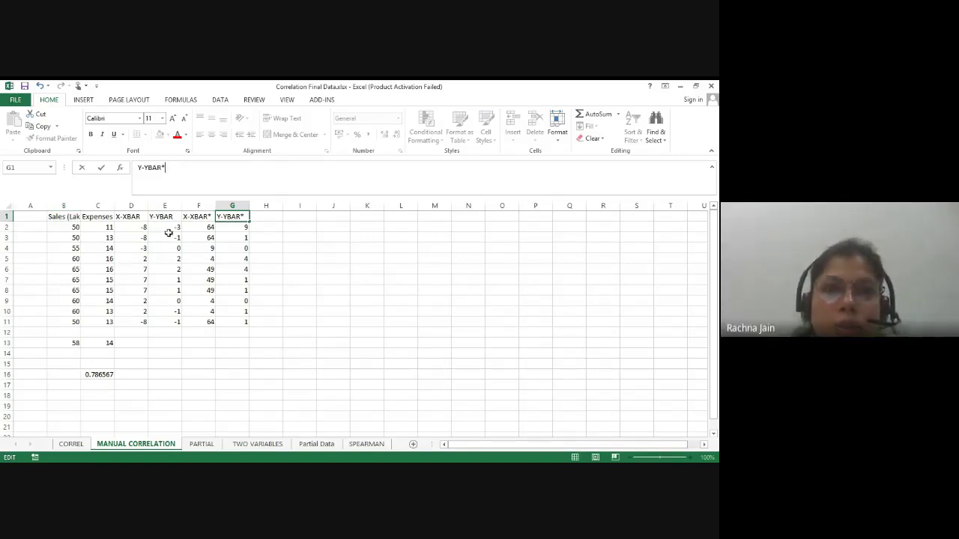
left_click(257, 226)
Step: Calculate the products of the sales and expenses deviations with the formula =D2*E2 in cell H2 and fill it down to H11
left_click(266, 216)
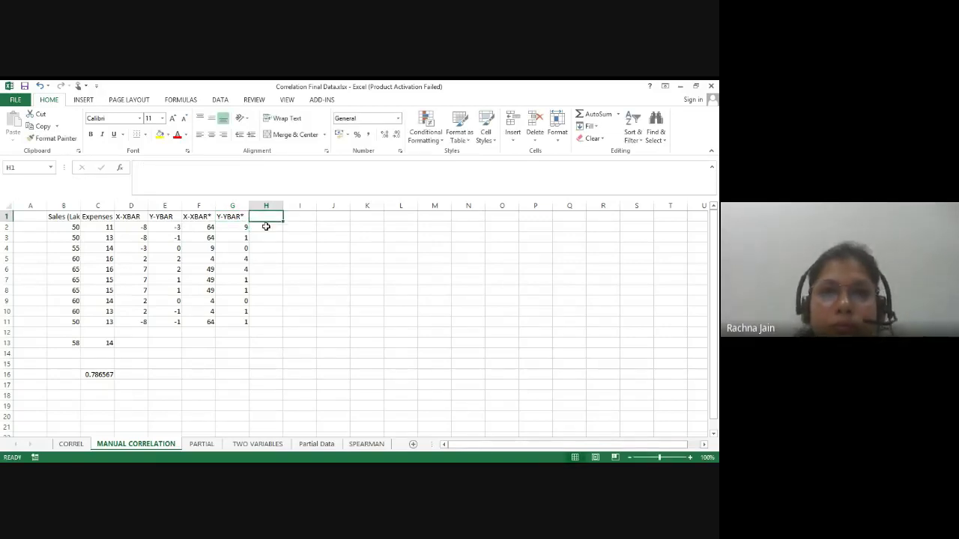
left_click(266, 227)
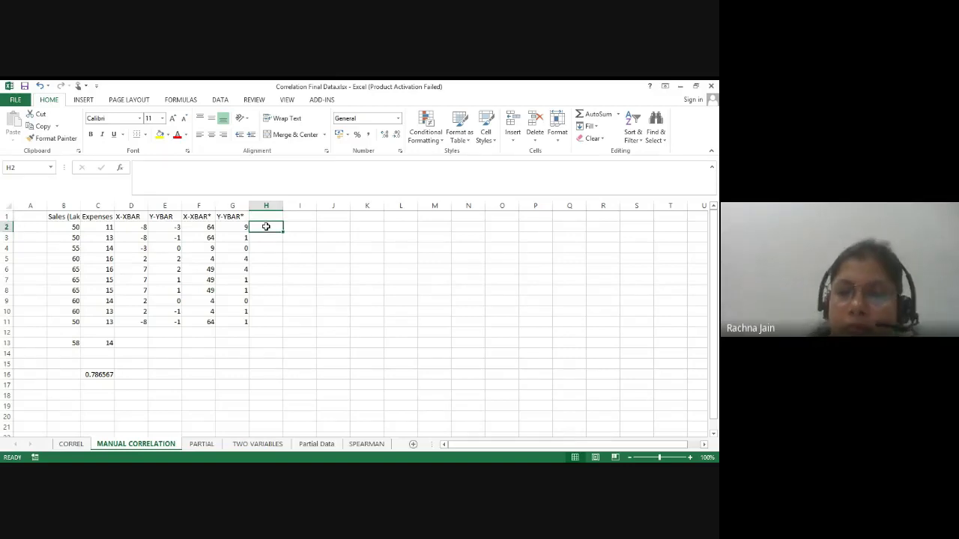
type("=")
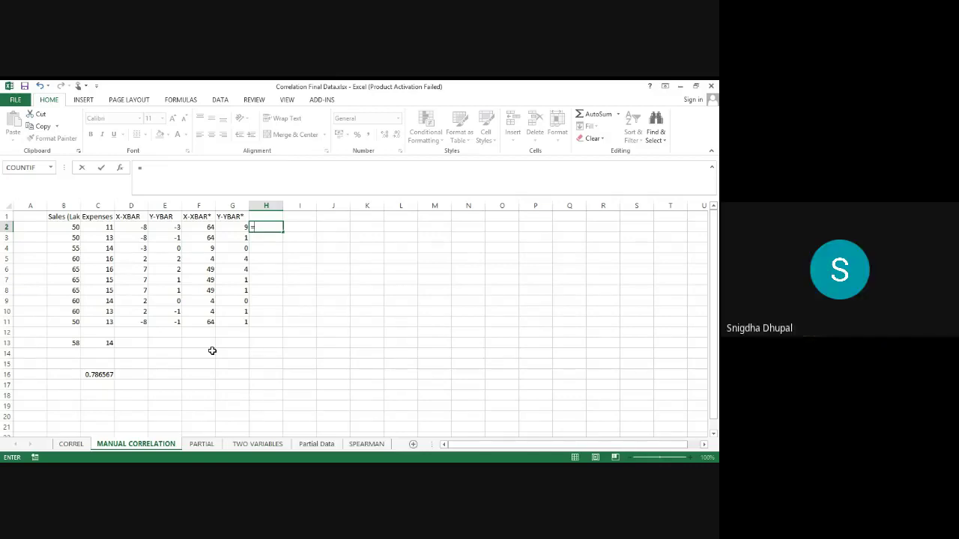
left_click(133, 227)
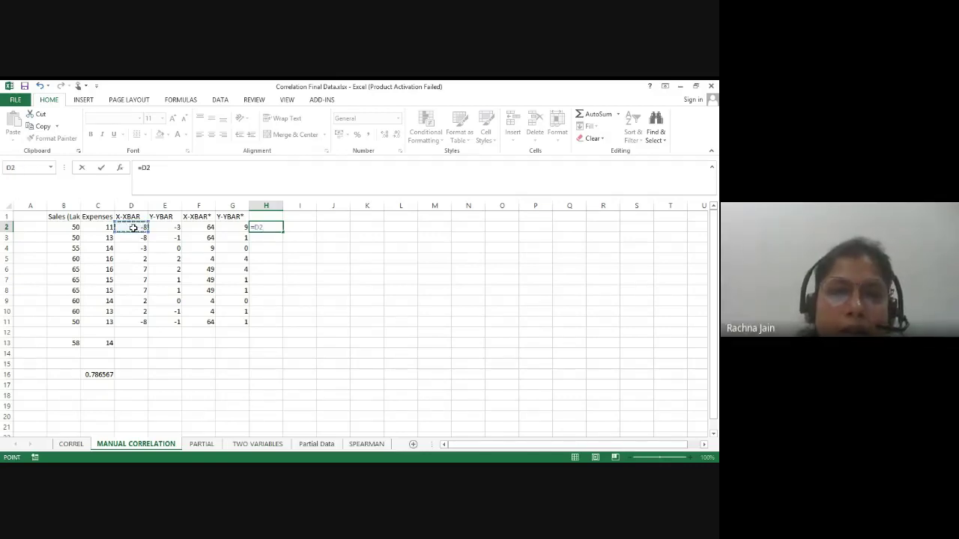
type("*")
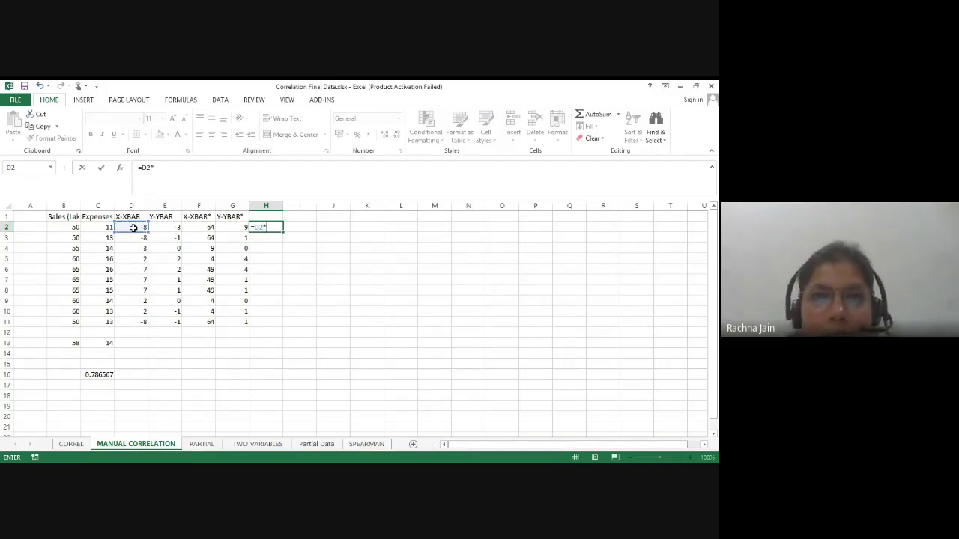
left_click(157, 228)
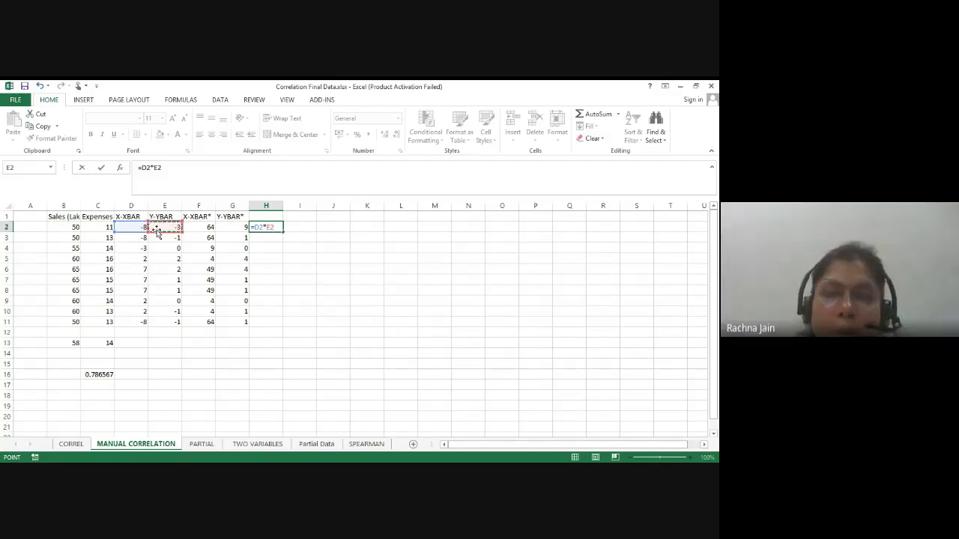
key("Return")
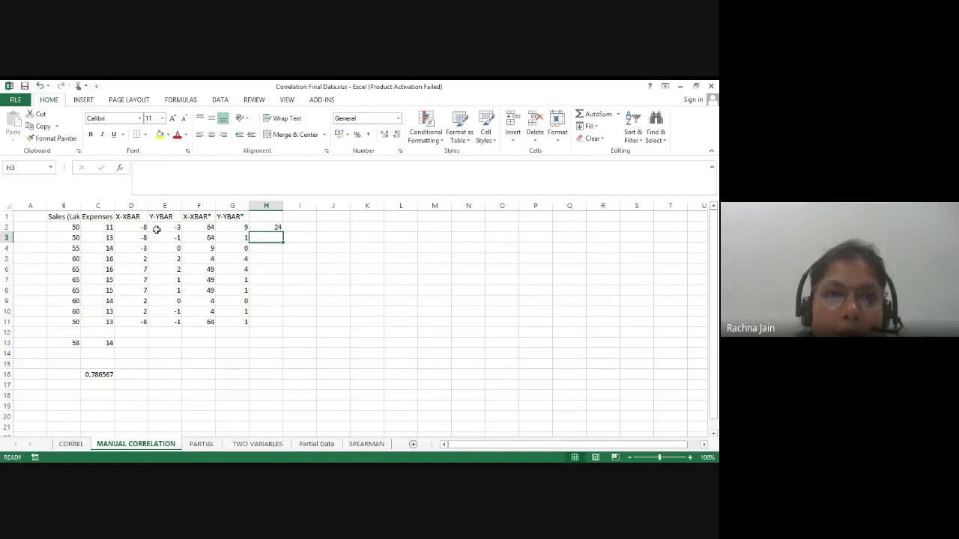
left_click(275, 226)
double_click(283, 232)
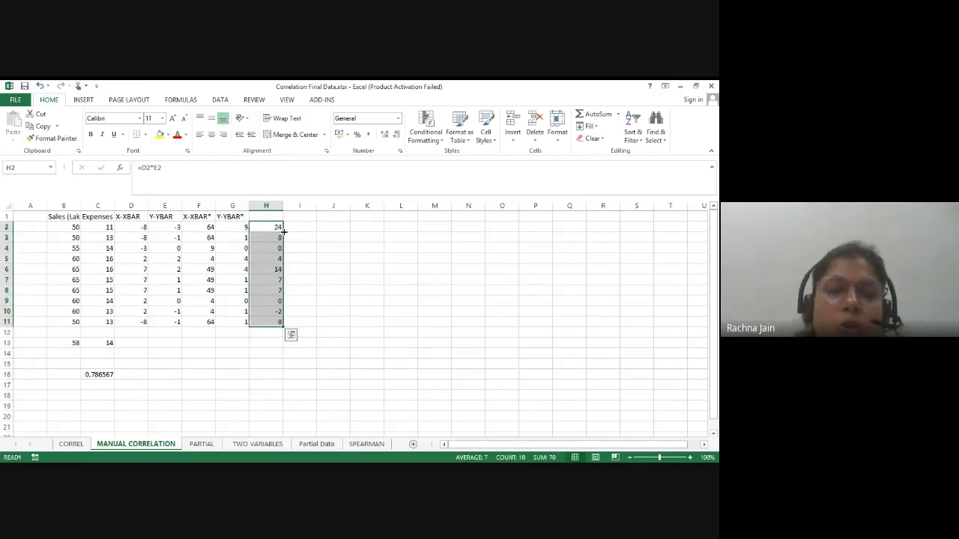
left_click(283, 230)
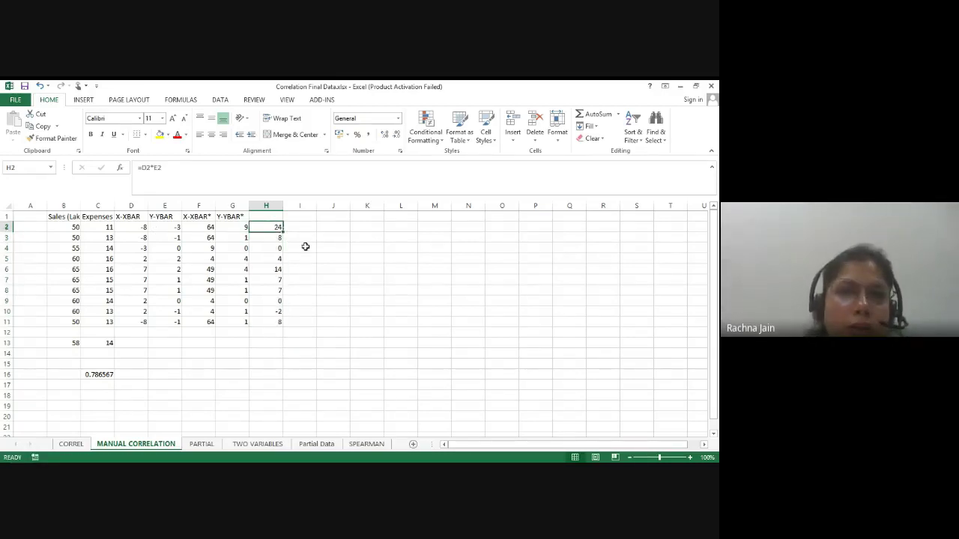
left_click(305, 246)
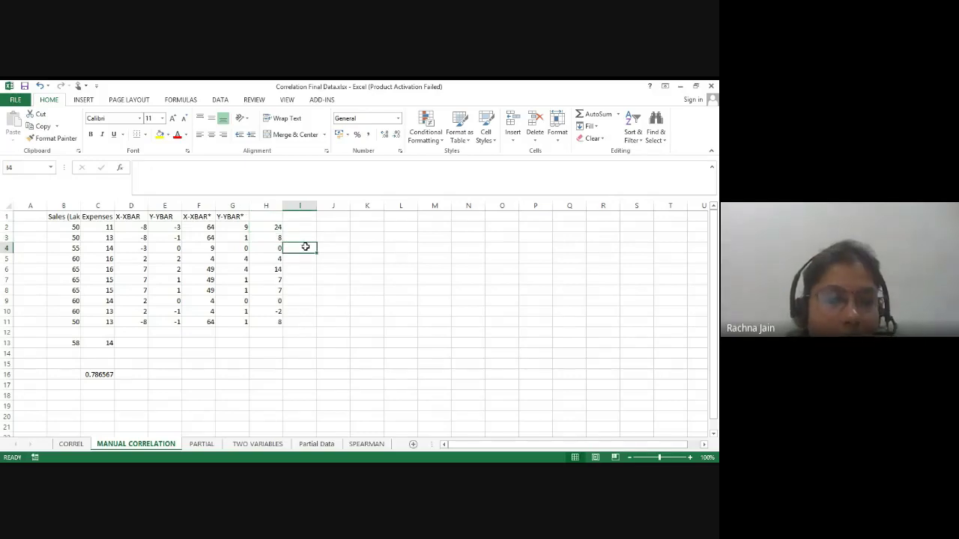
Step: Show the sheet's formulas to review the deviation, square and product columns, and return to the values with F2:F11 selected
key("ctrl+grave")
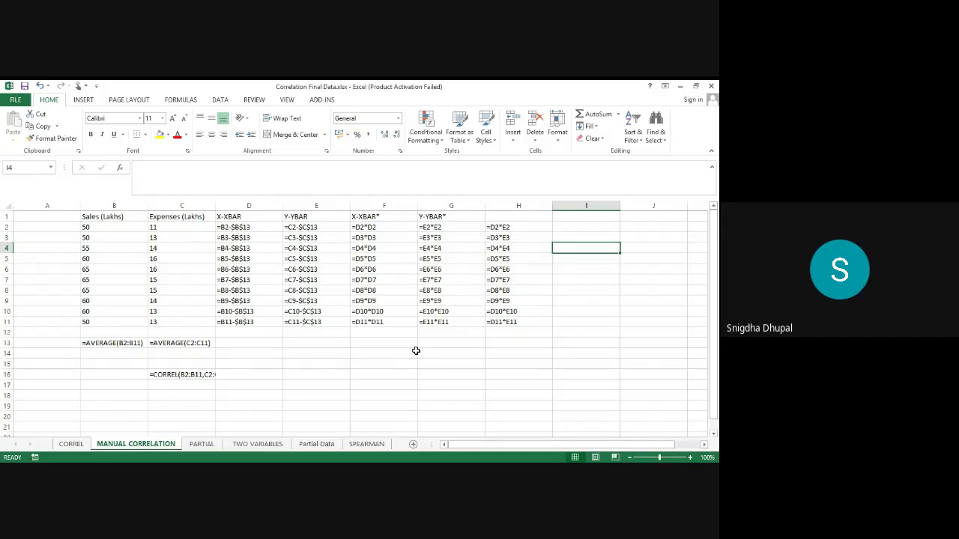
key("ctrl+grave")
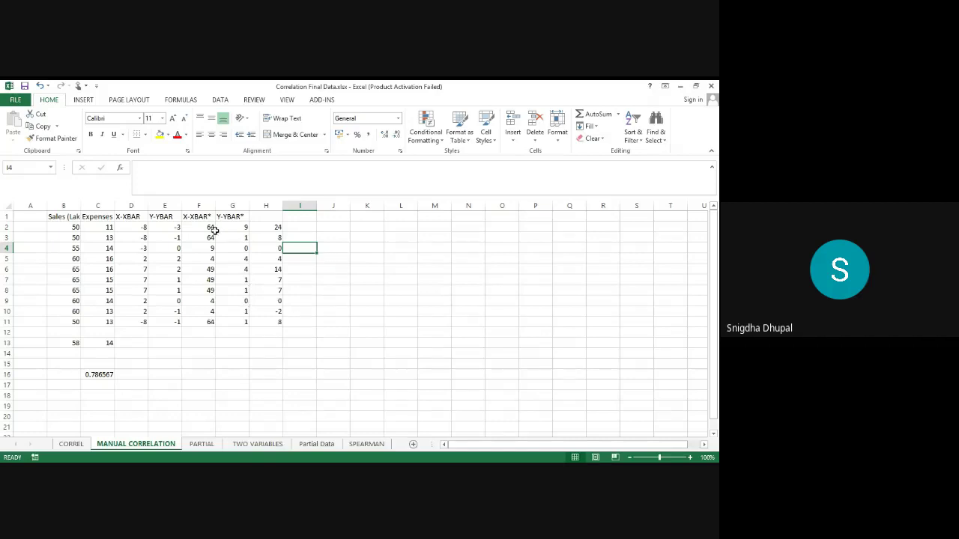
left_click_drag(209, 227, 209, 318)
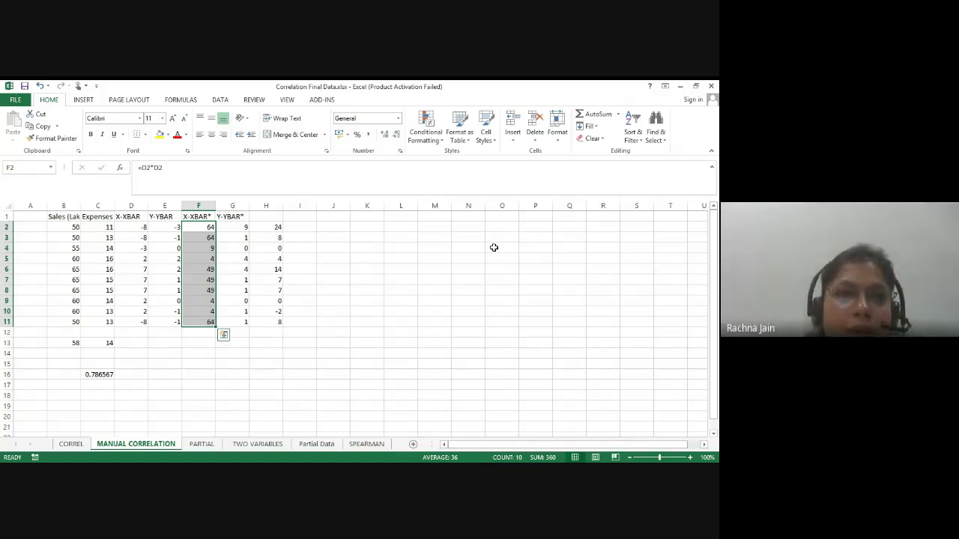
Step: Copy the X-XBAR header from cell D1 to cell H1 above the deviation products
left_click(277, 215)
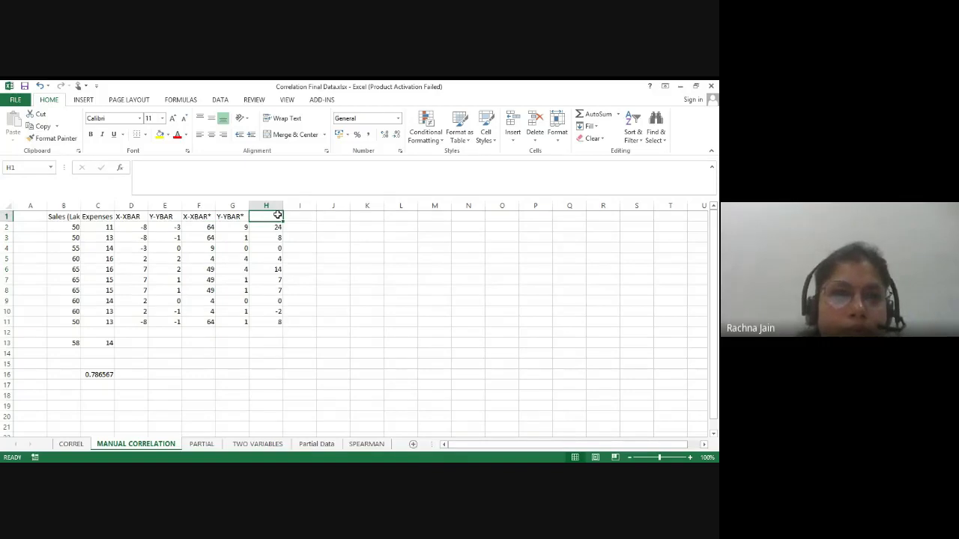
left_click(131, 216)
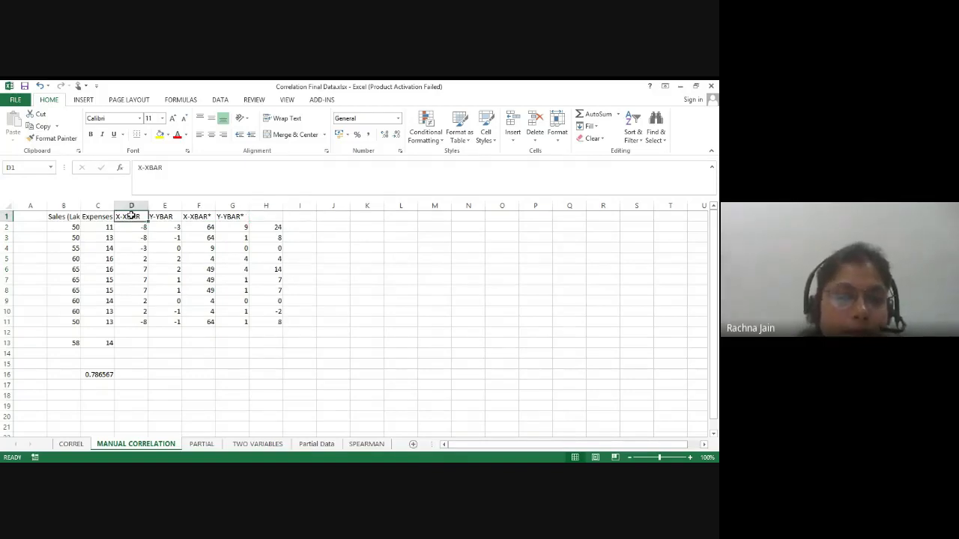
key("ctrl+c")
left_click(257, 220)
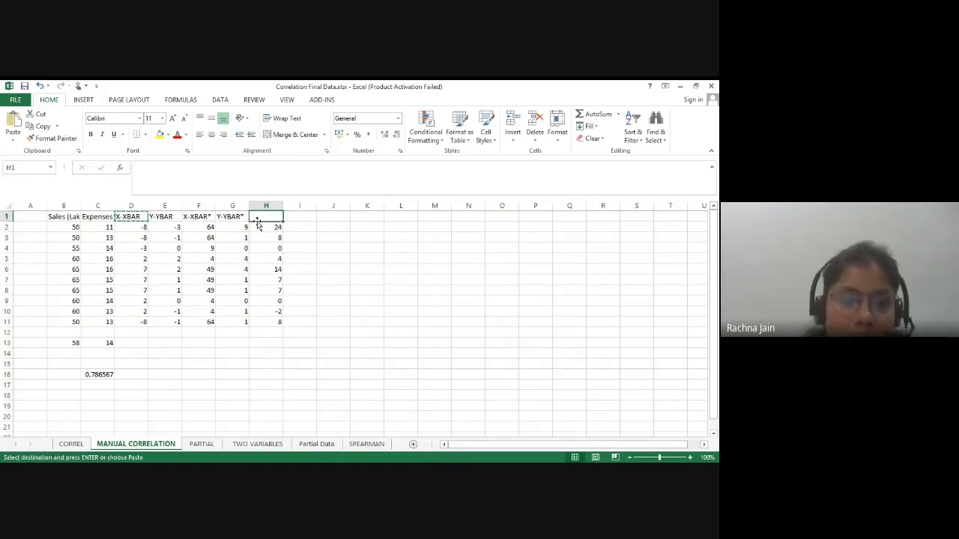
key("ctrl+v")
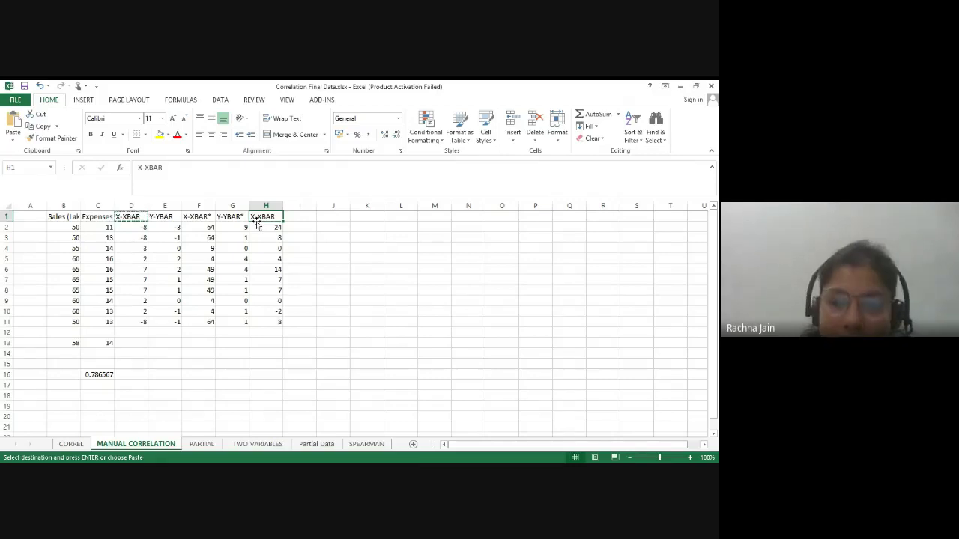
Step: Extend the header in cell H1 to X-XBAR*Y-YBAR and widen column H to fit it
left_click(202, 176)
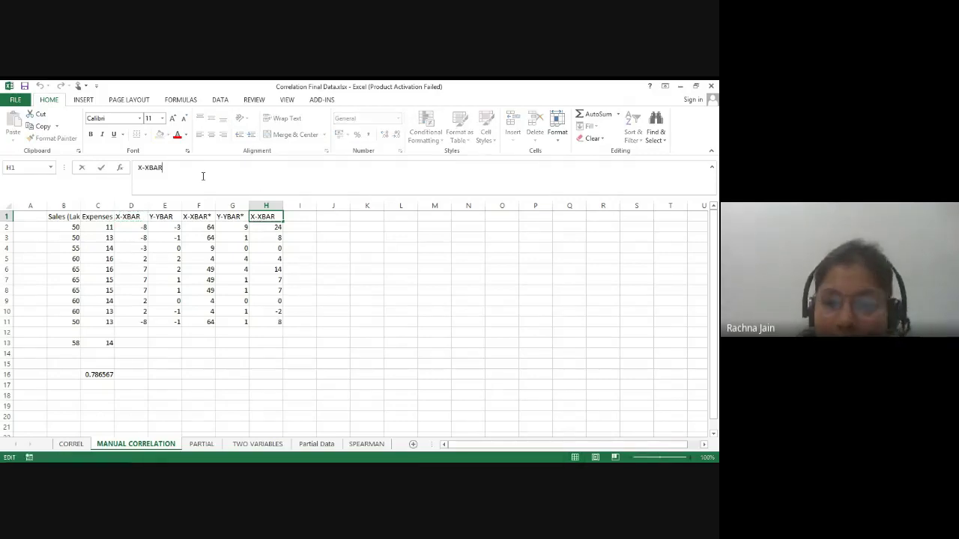
type("^")
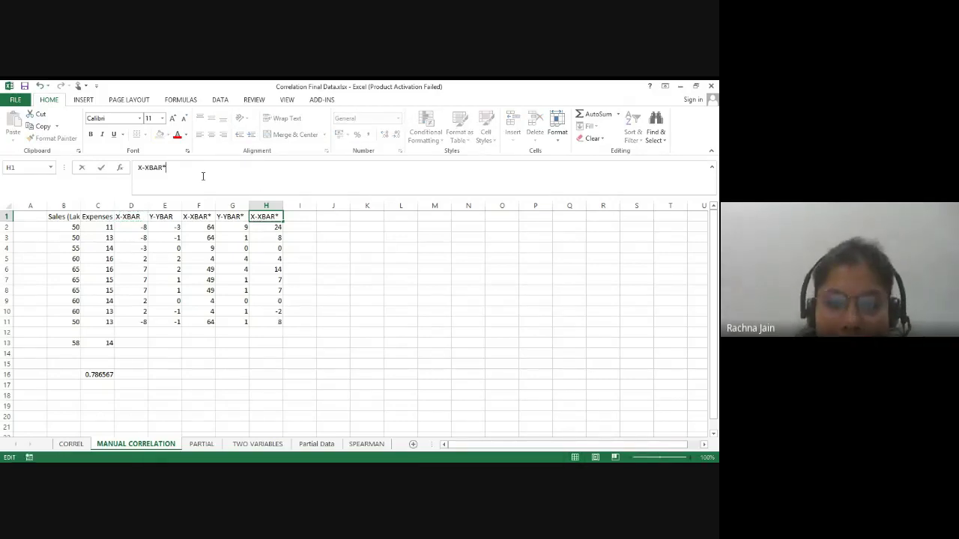
type("Y-Y")
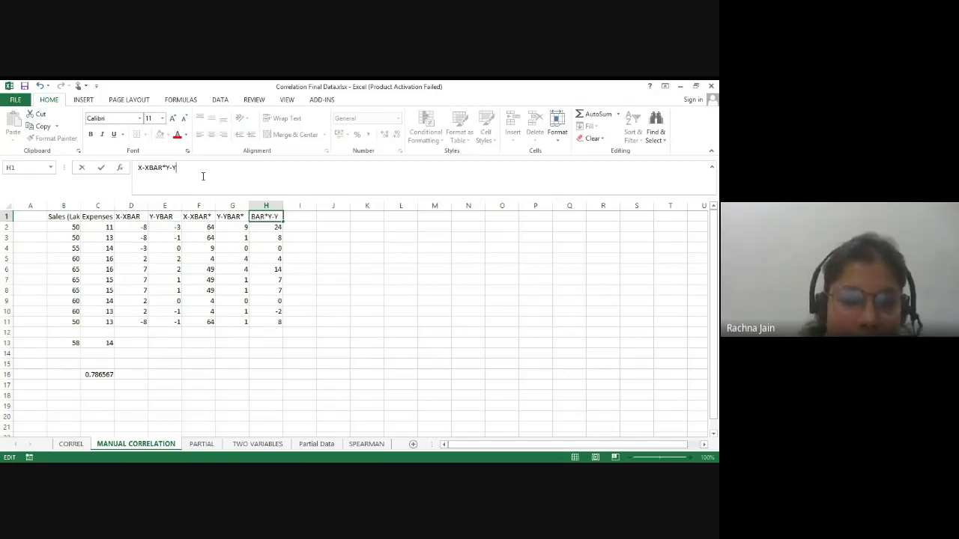
type("bar")
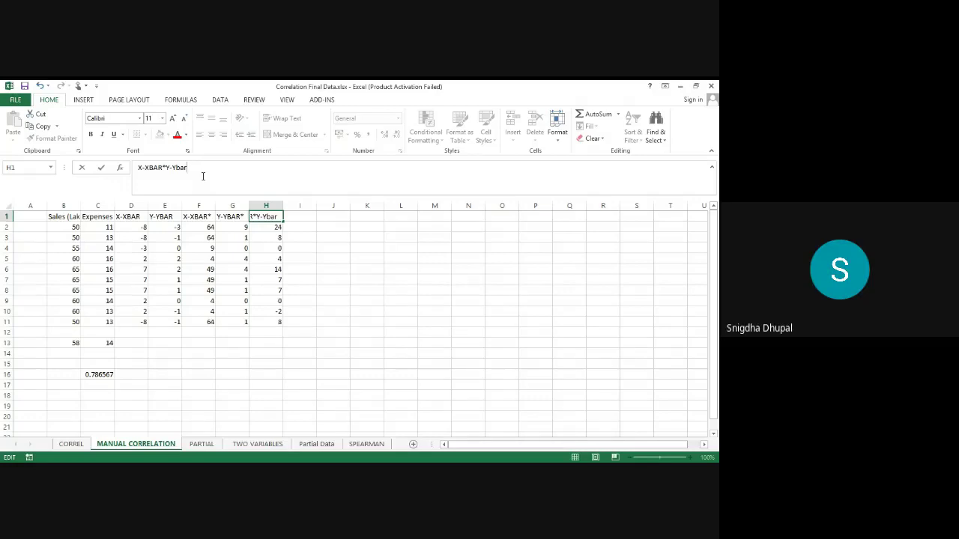
key("BackSpace")
key("BackSpace")
key("BackSpace")
type("BAR")
left_click(271, 290)
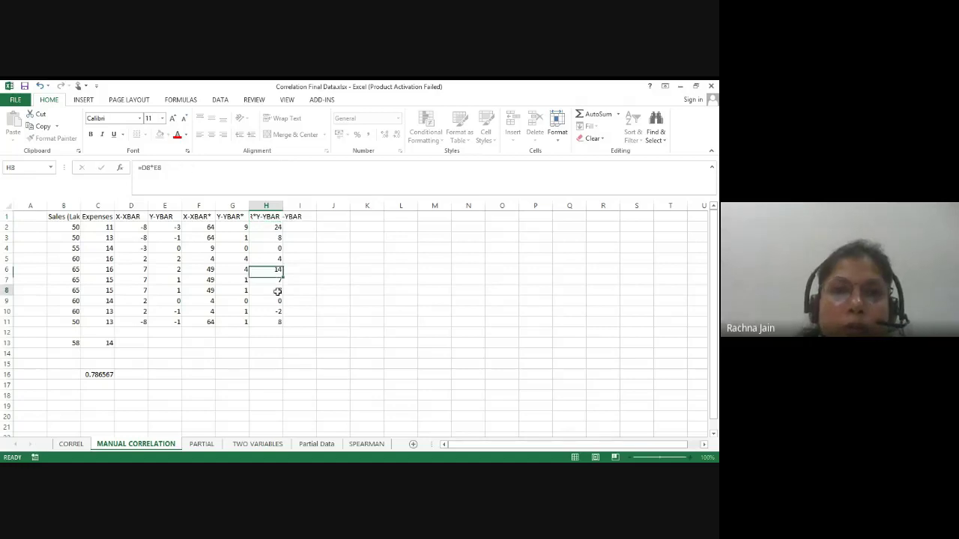
double_click(286, 201)
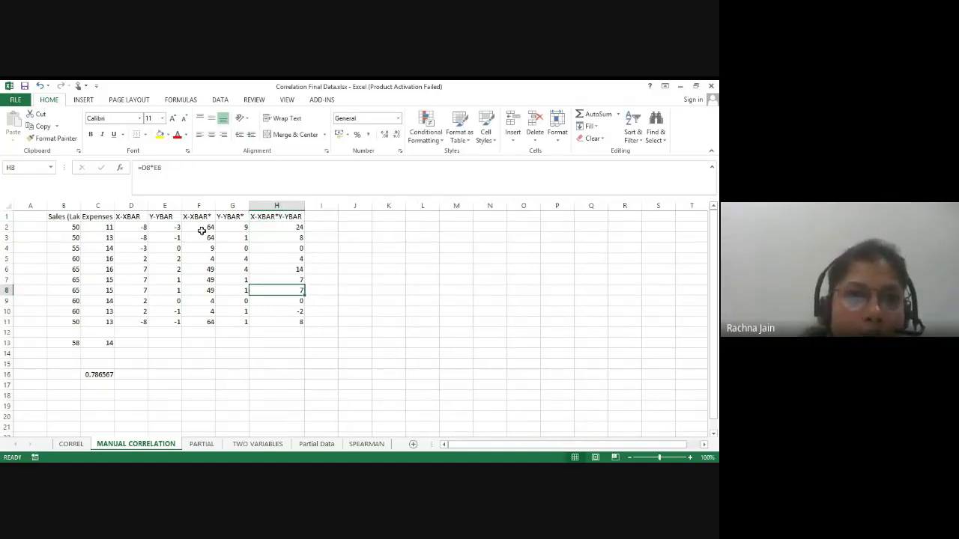
Step: Total the squared sales deviations F2:F11 in cell F12 and the squared expenses deviations G2:G11 in cell G12
left_click_drag(202, 228, 205, 321)
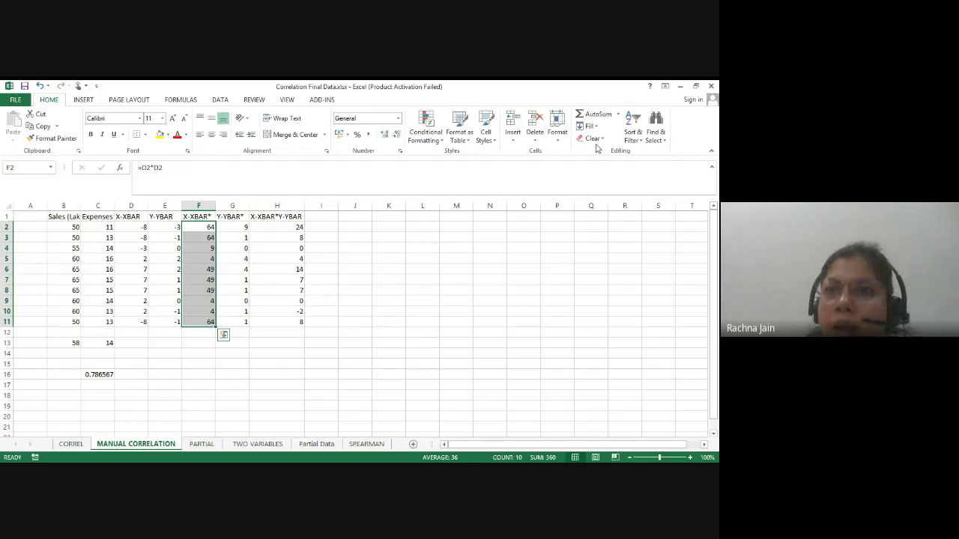
left_click(588, 117)
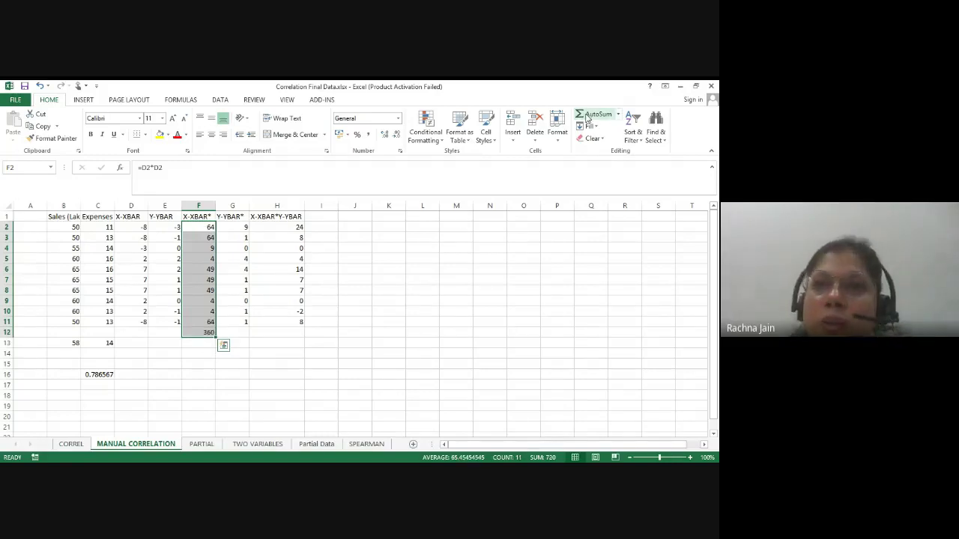
left_click(201, 333)
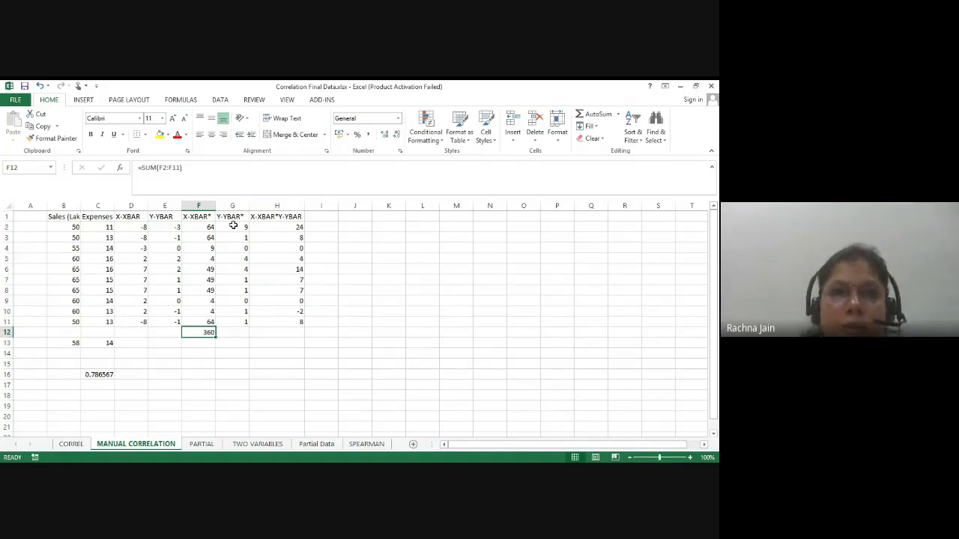
left_click_drag(232, 227, 237, 321)
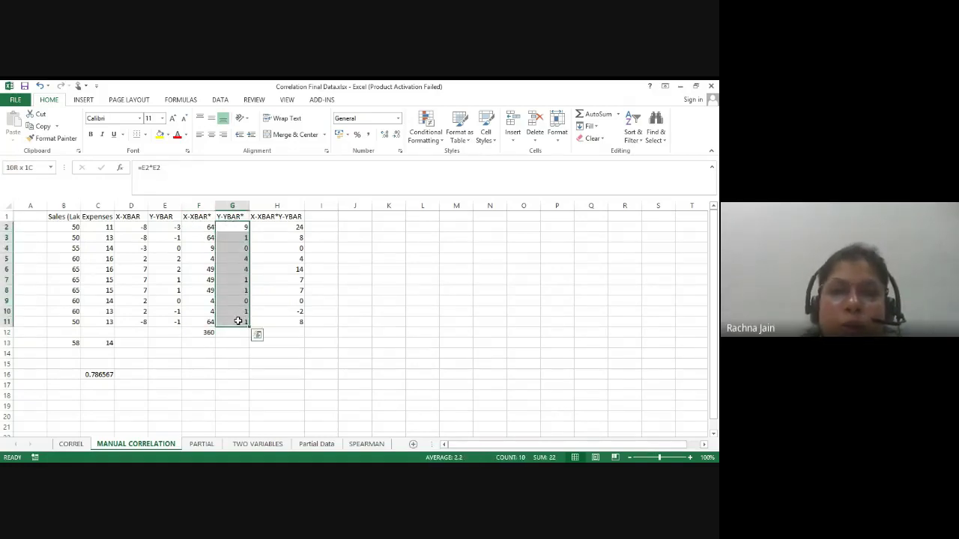
left_click(596, 115)
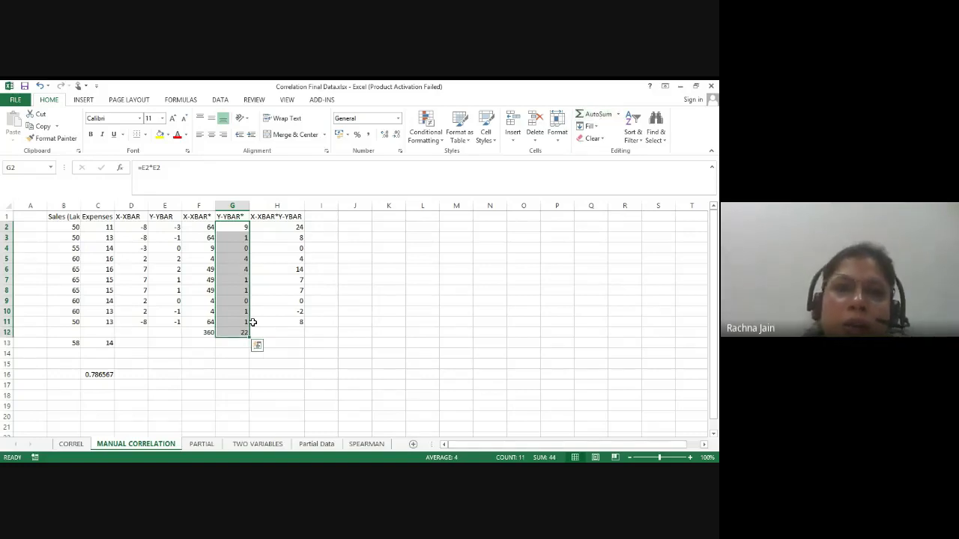
left_click(232, 341)
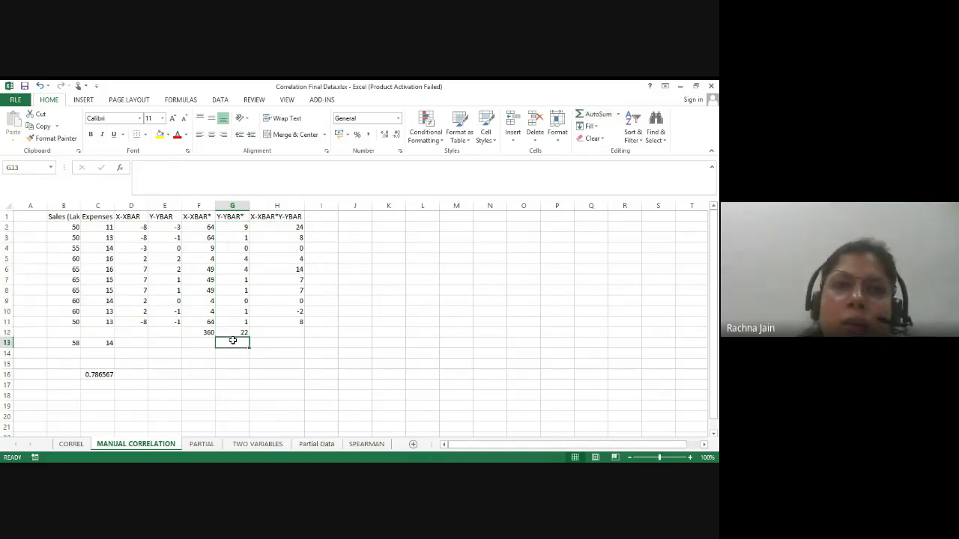
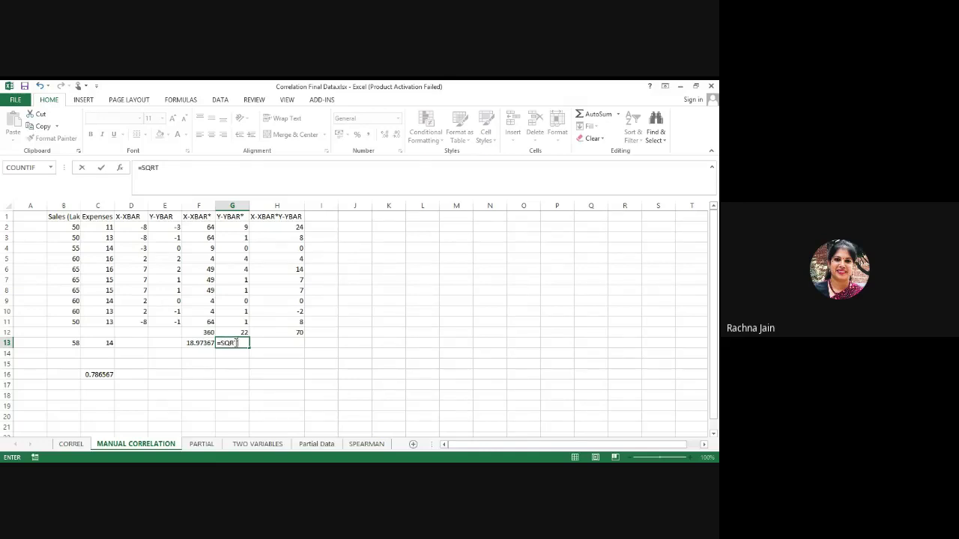
Step: Calculate the square root of the squared expenses deviations' total with =SQRT(G12) in cell G13 and review the sheet's formulas
type("T(")
left_click(238, 333)
key("Return")
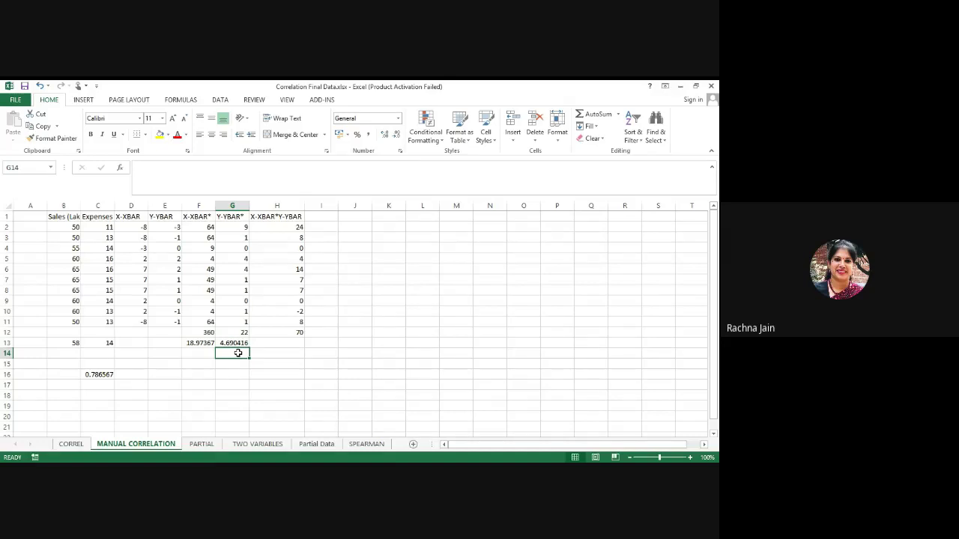
key("ctrl+grave")
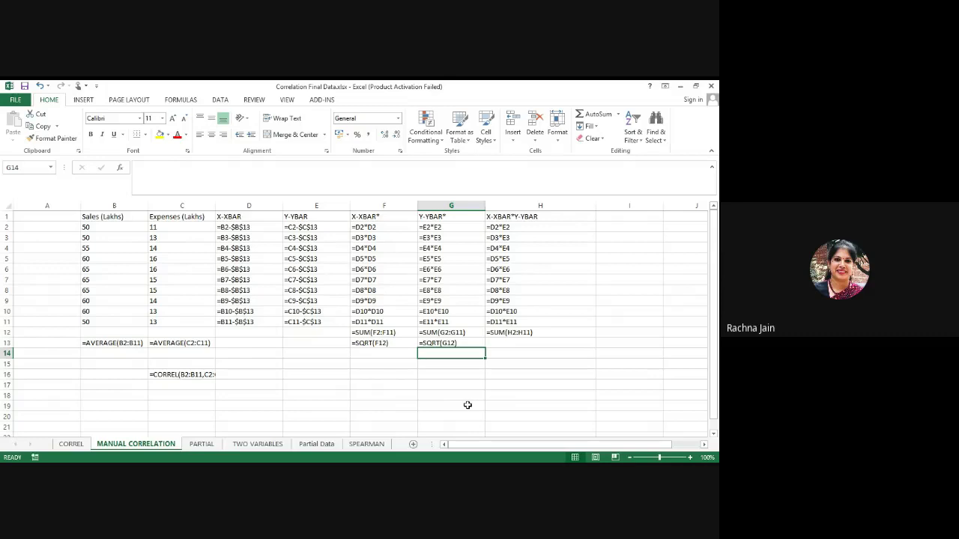
key("ctrl+grave")
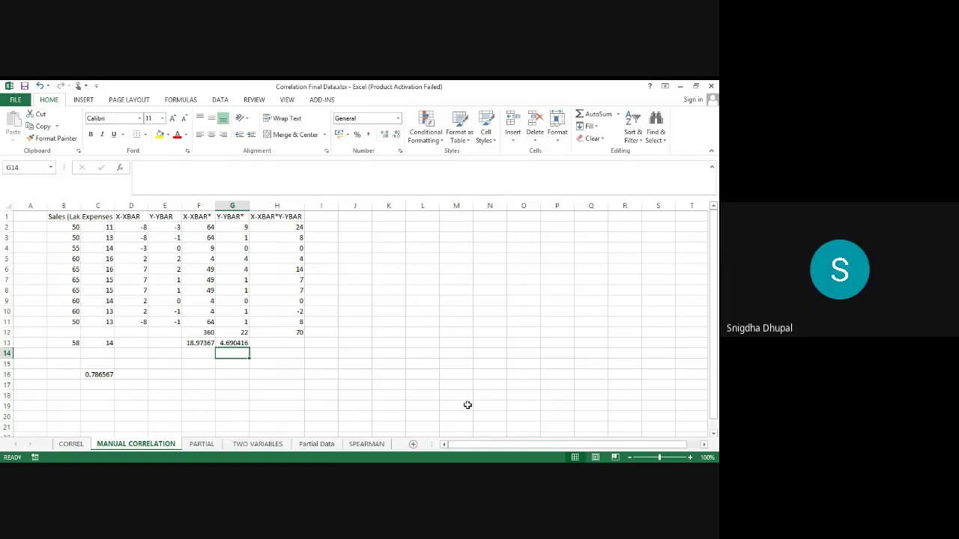
Step: Try to calculate the correlation in cell H15 with the formula =H12/F13*G13, and clear the cell
left_click(267, 372)
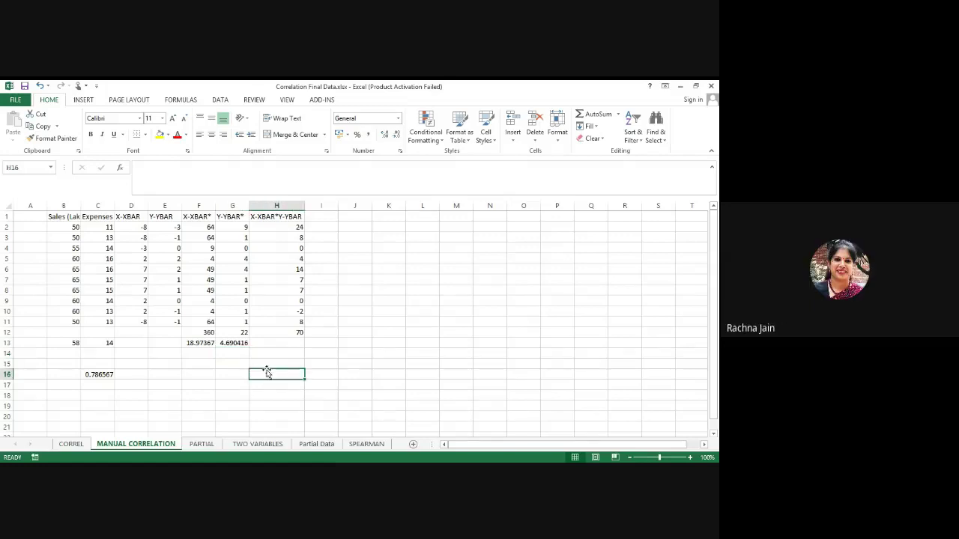
left_click(266, 362)
type("=")
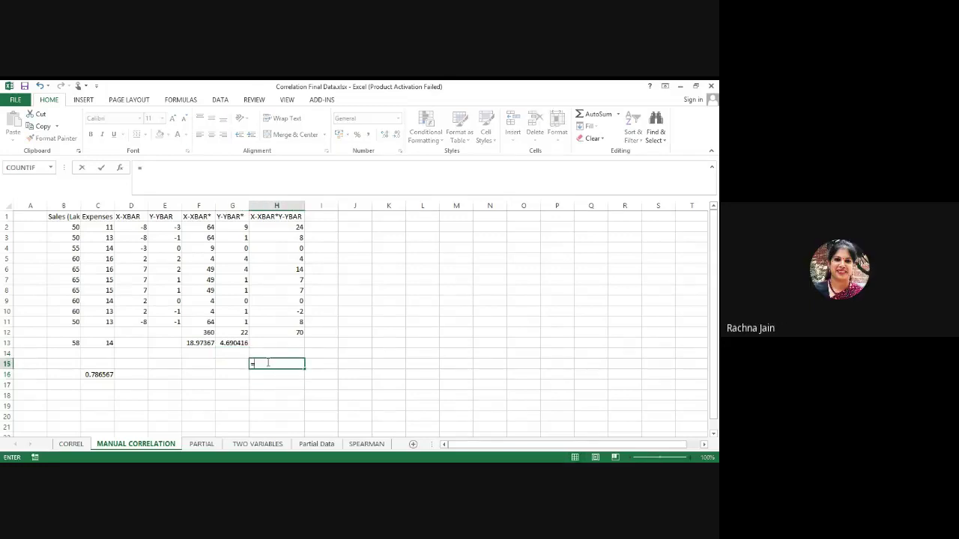
left_click(283, 334)
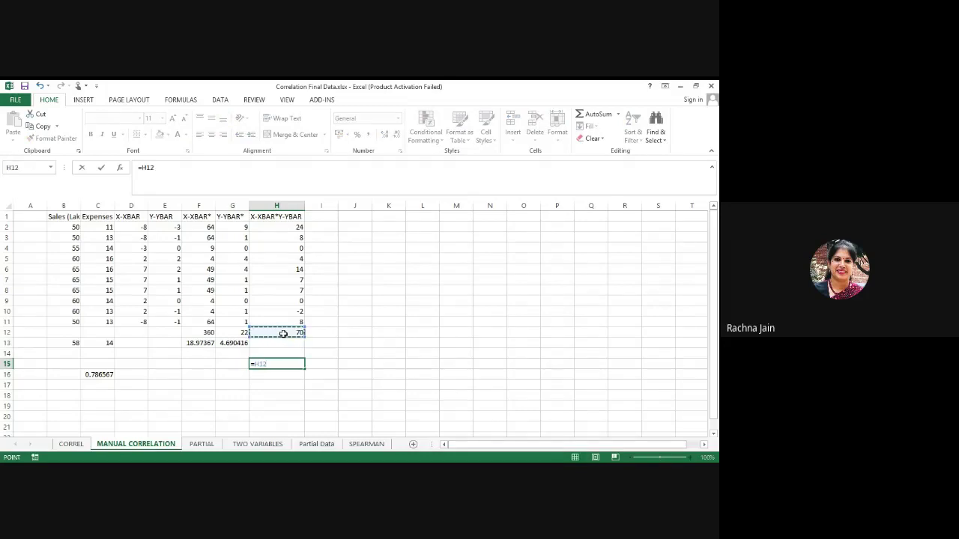
type("/")
left_click(206, 345)
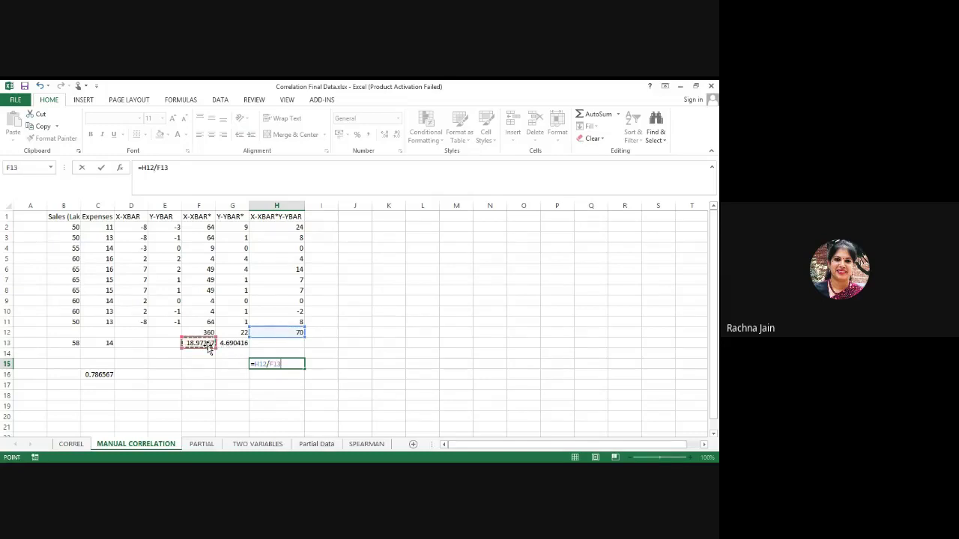
type("*")
left_click(230, 342)
key("Return")
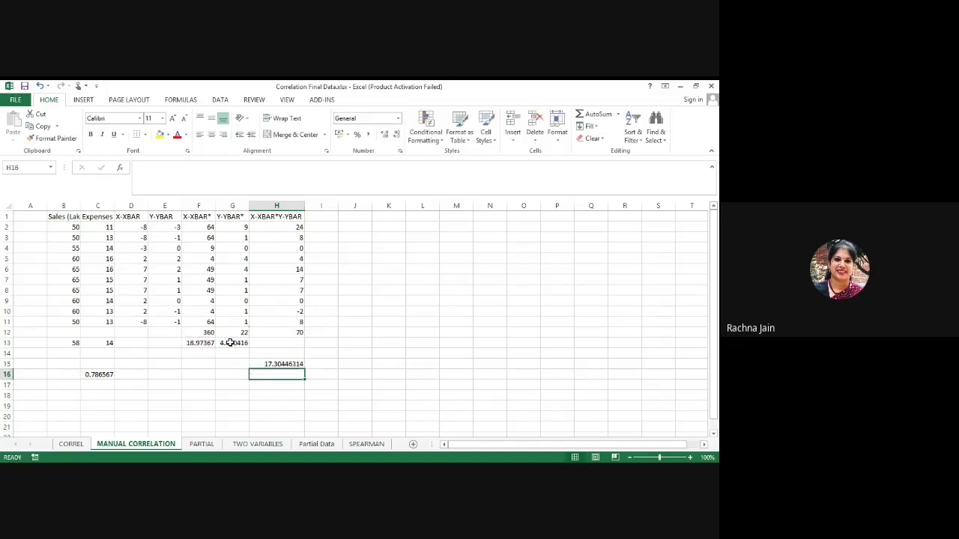
left_click(292, 364)
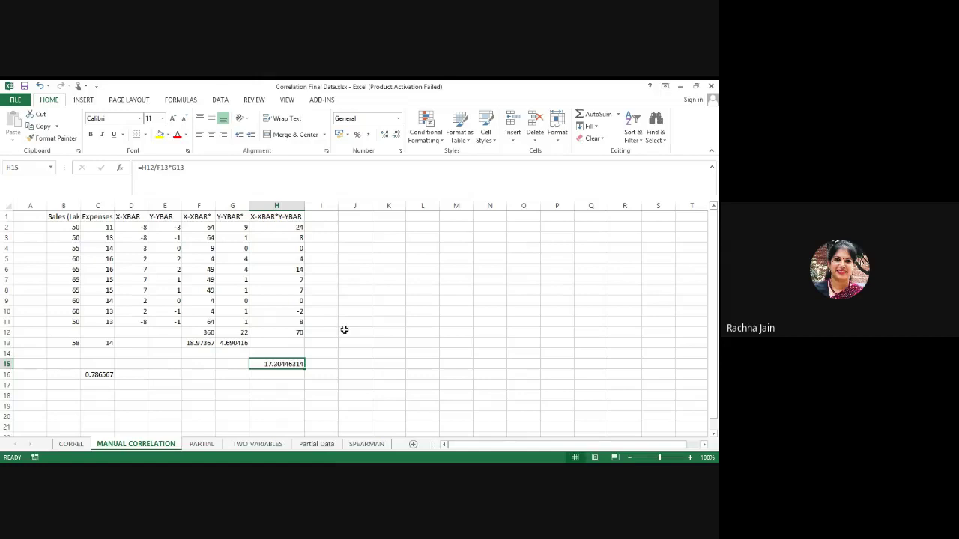
key("Delete")
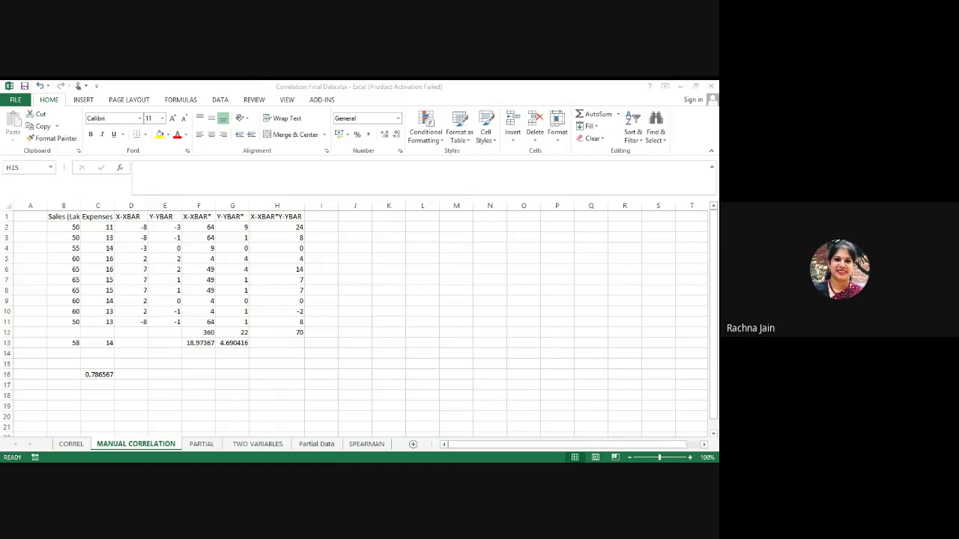
Step: Calculate the manual correlation in cell H15 with the formula =H12/(F13*G13)
left_click(413, 434)
type("=")
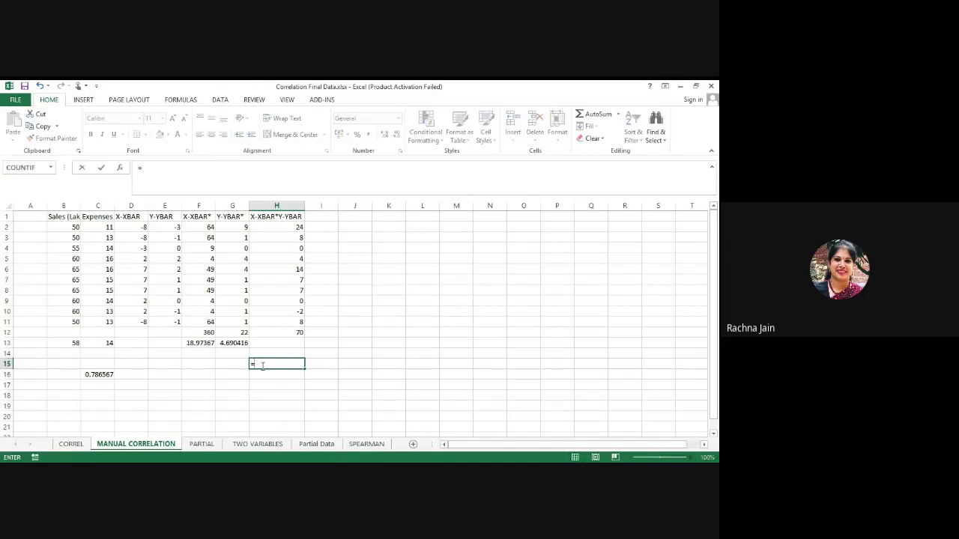
left_click(285, 332)
type("/(")
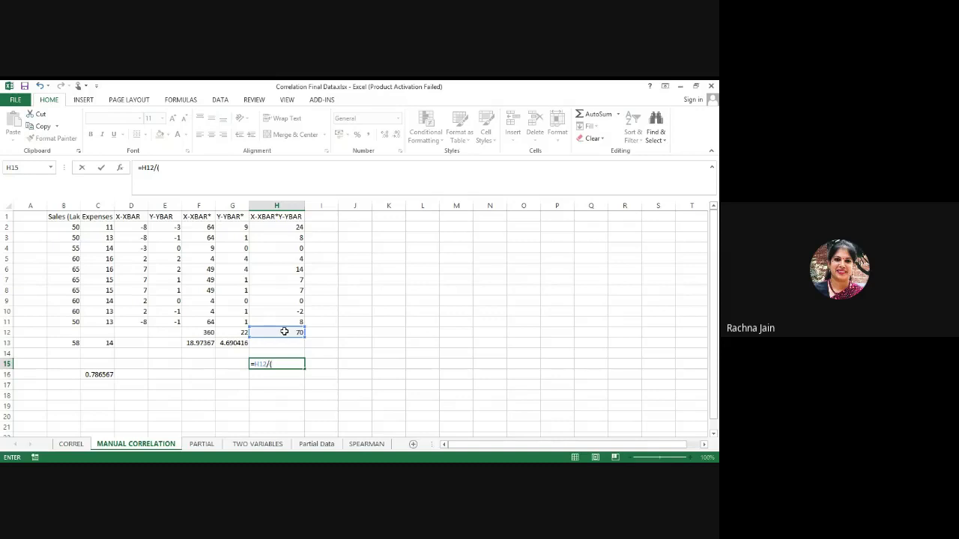
left_click(190, 343)
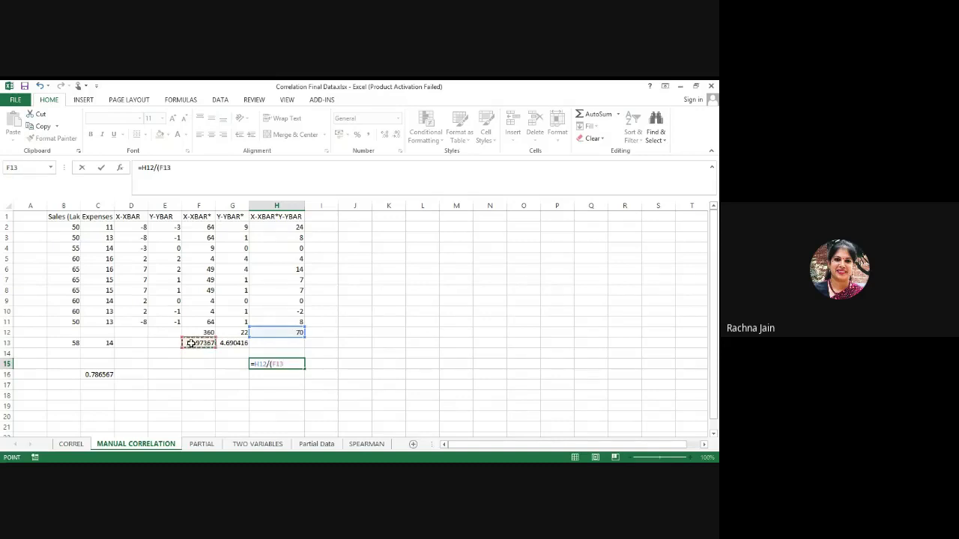
type("*")
left_click(226, 343)
type(")")
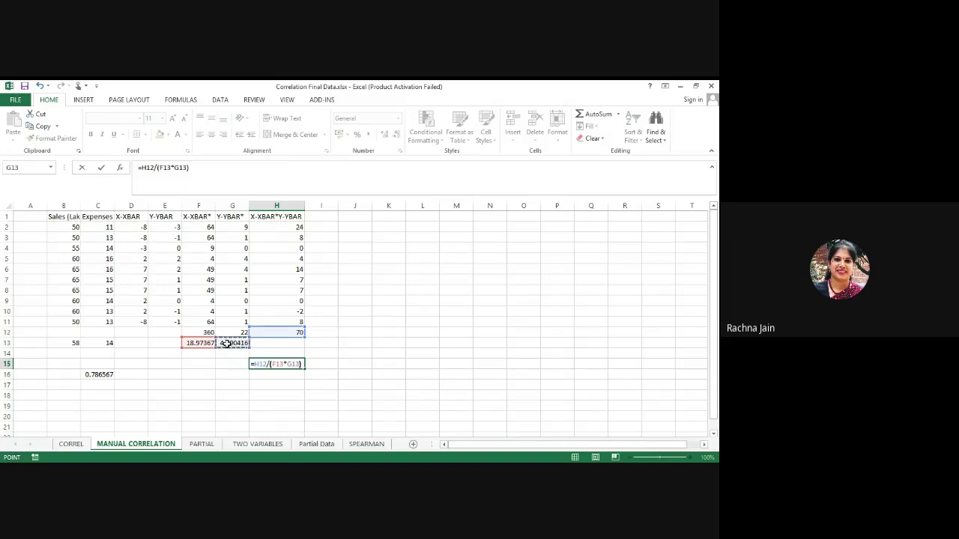
key("Return")
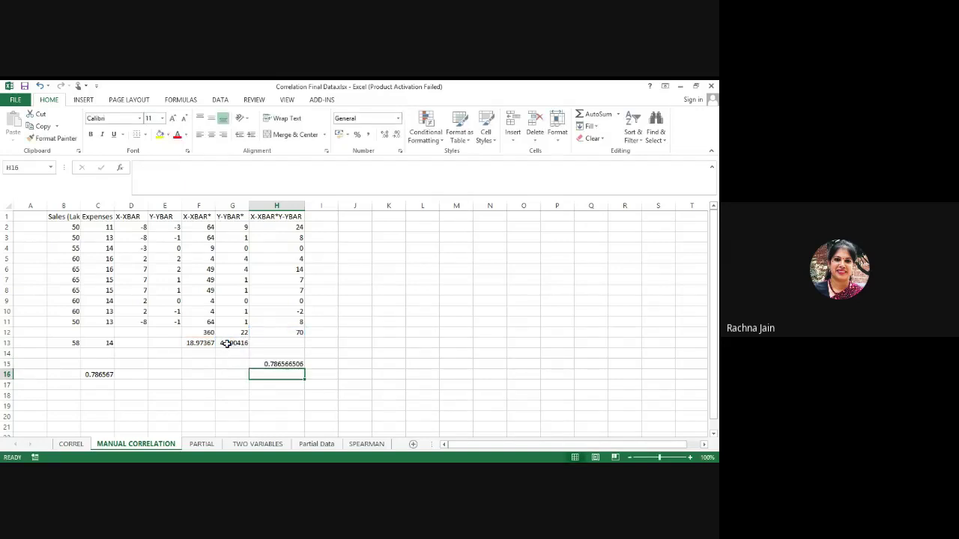
Step: Compare the manual correlation formula in cell H15 with the CORREL formula in cell C16
left_click(357, 387)
left_click(286, 365)
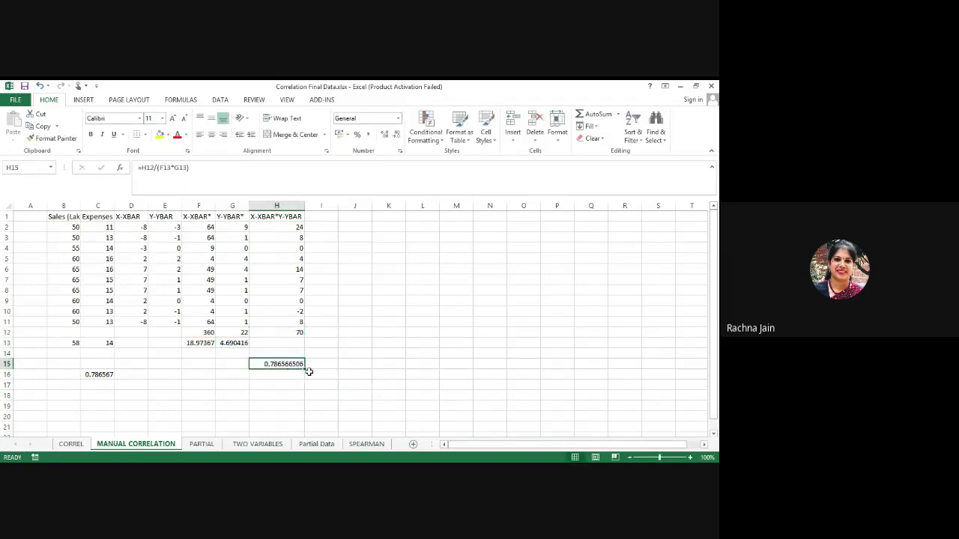
left_click(312, 372)
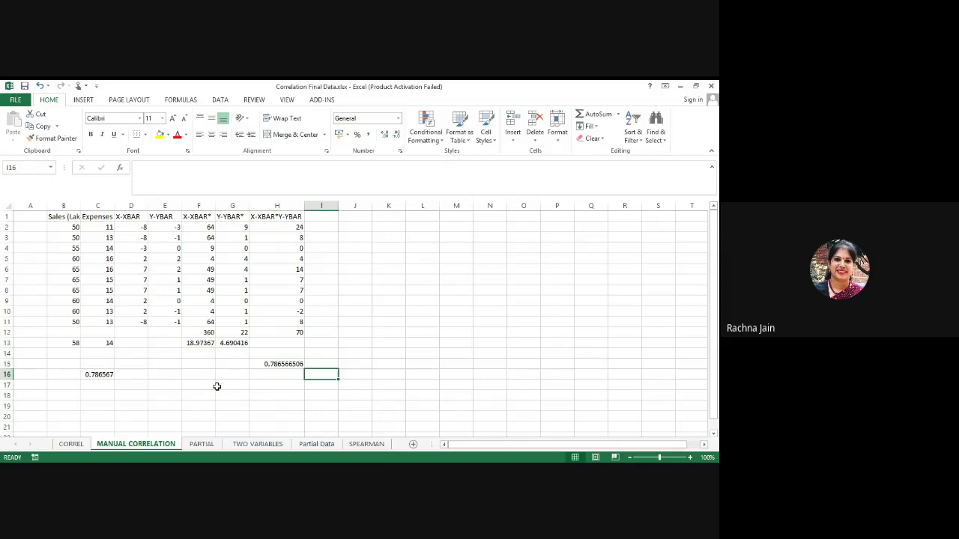
left_click(280, 364)
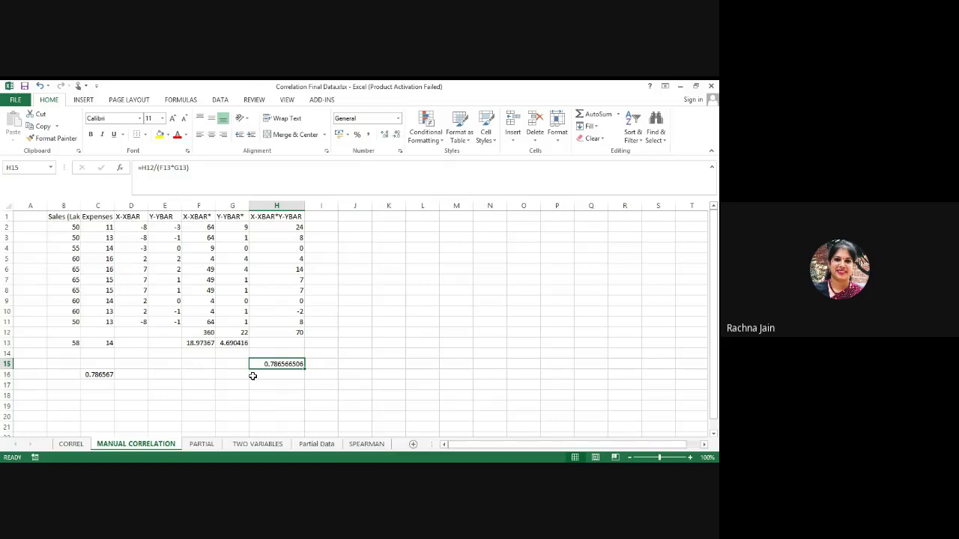
left_click(101, 374)
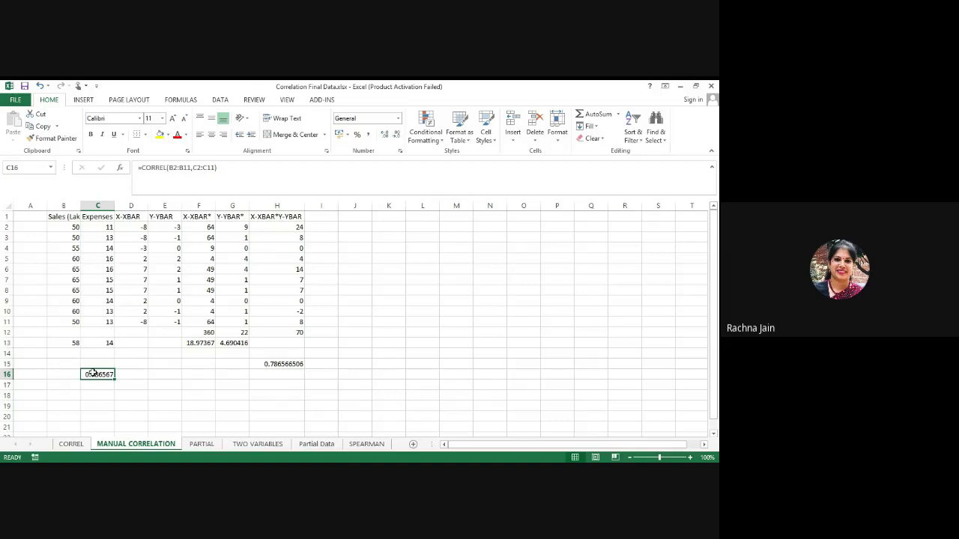
Step: Open the add-ins page of the Excel options and view which add-in types can be managed
left_click(221, 102)
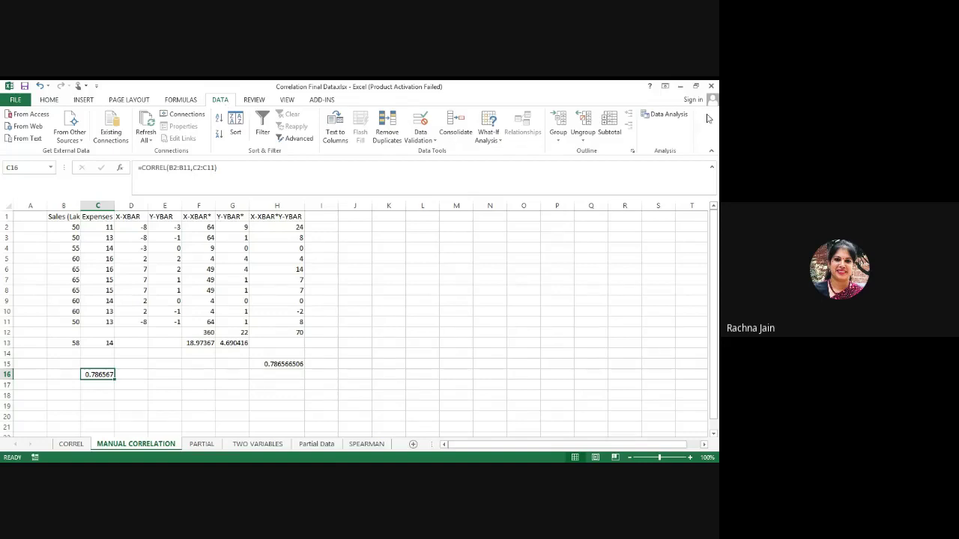
left_click(674, 118)
left_click(28, 101)
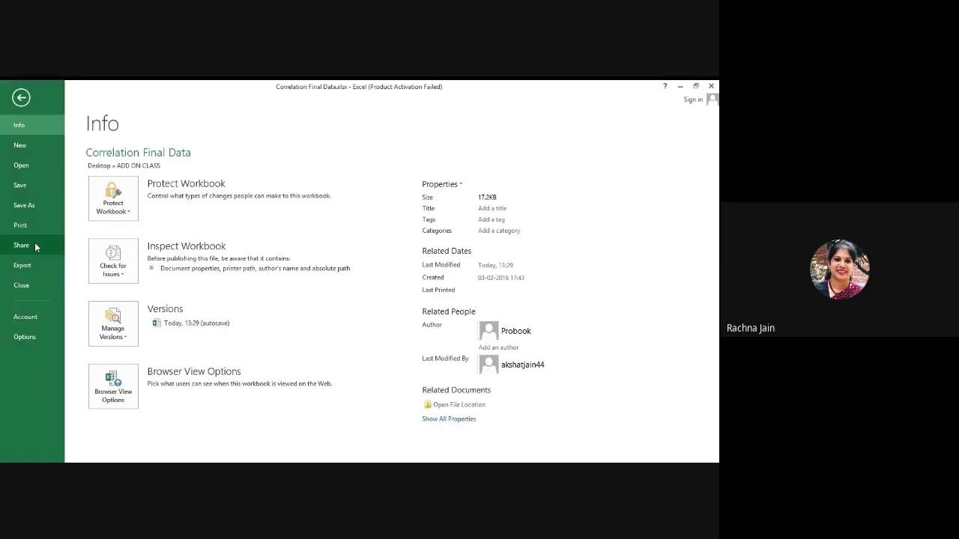
left_click(30, 336)
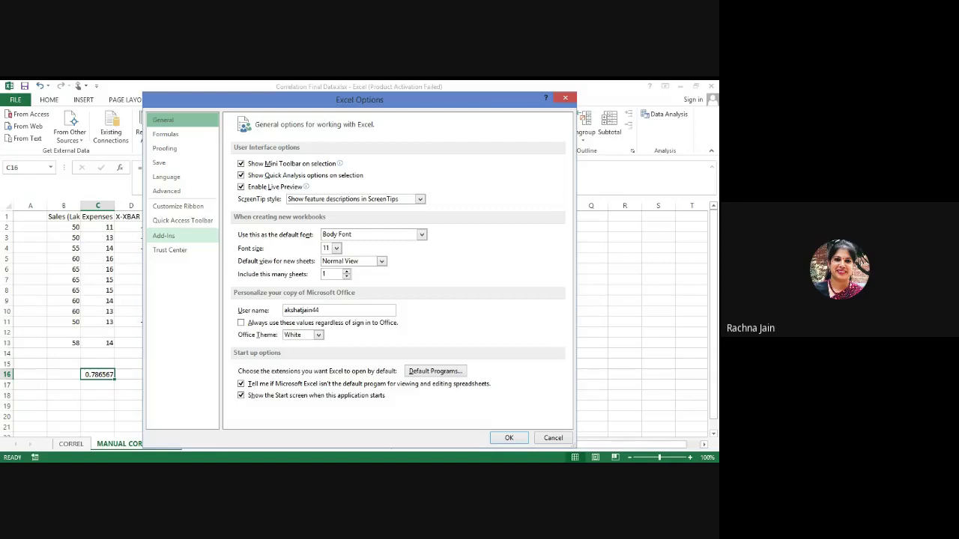
left_click(180, 222)
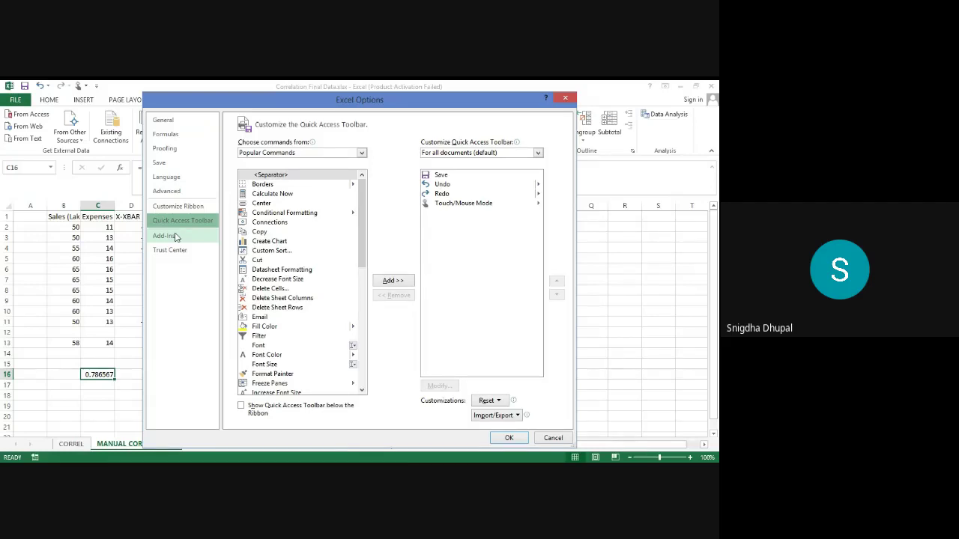
left_click(176, 236)
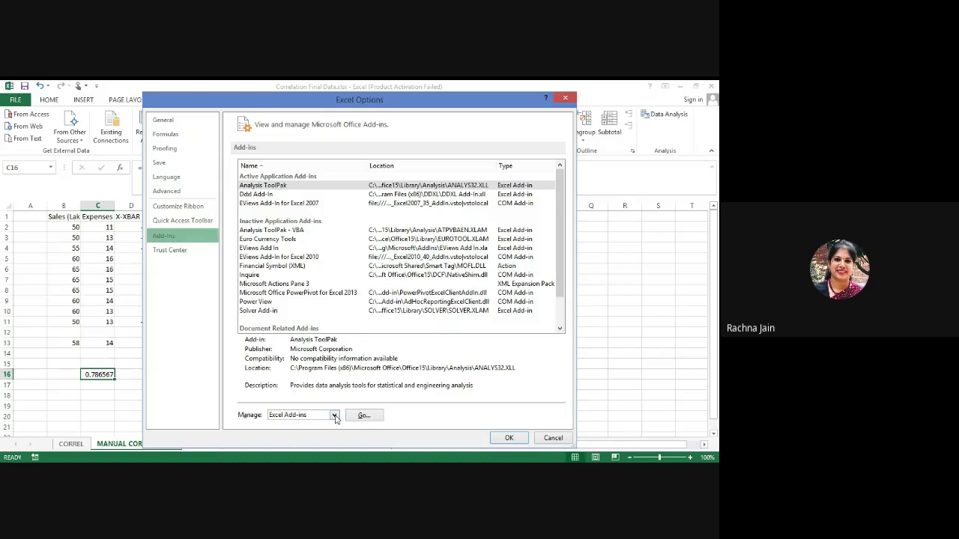
left_click(335, 416)
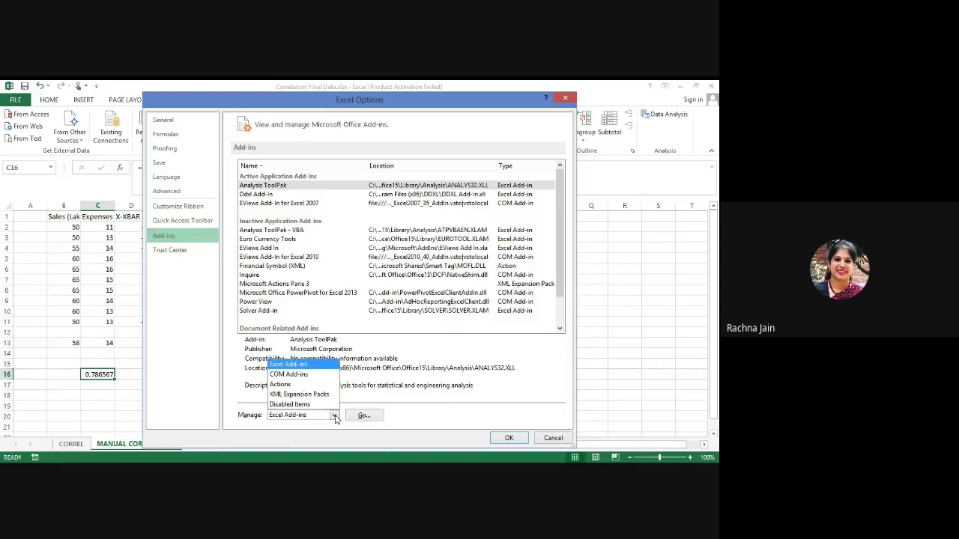
left_click(400, 398)
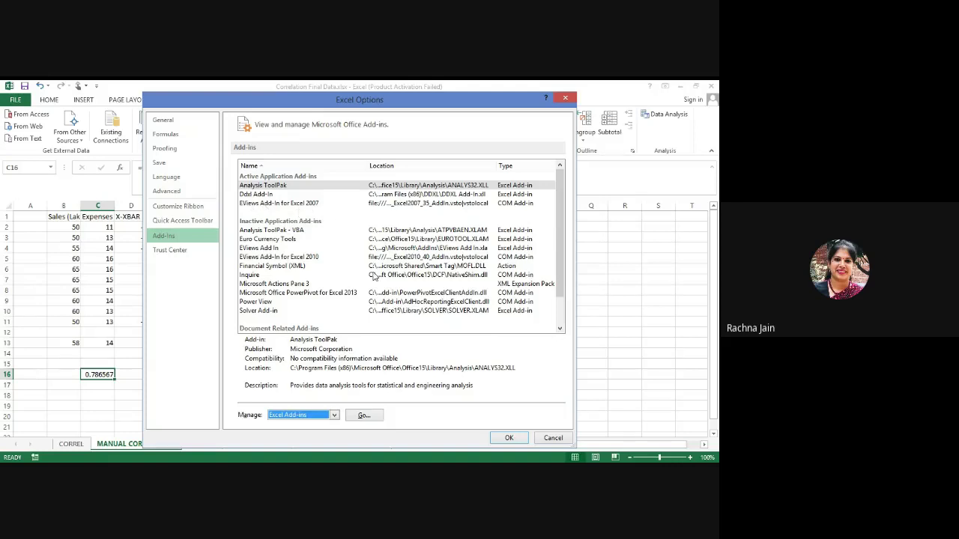
Step: Inspect the details of the Solver, Analysis ToolPak, Analysis ToolPak - VBA and Ddxl add-ins, and close the options
left_click(267, 313)
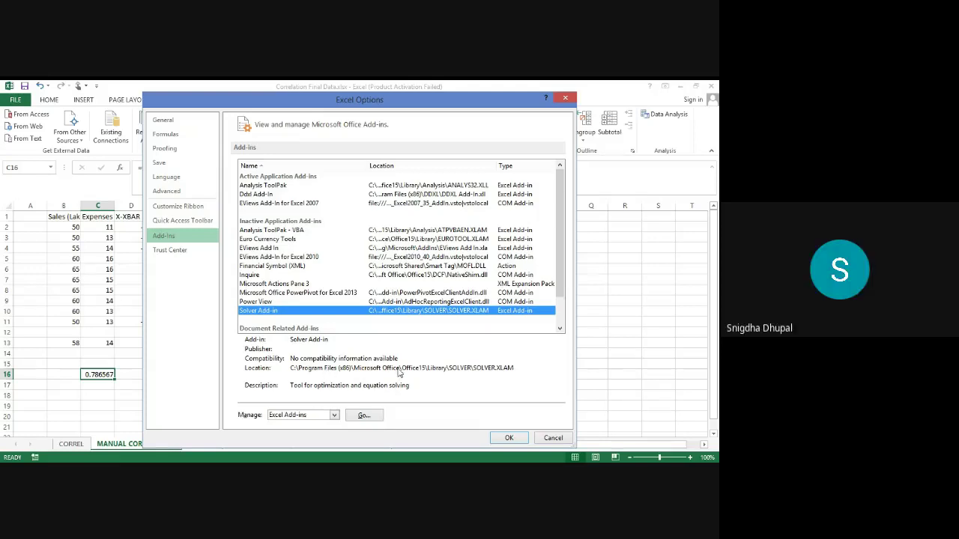
left_click(306, 233)
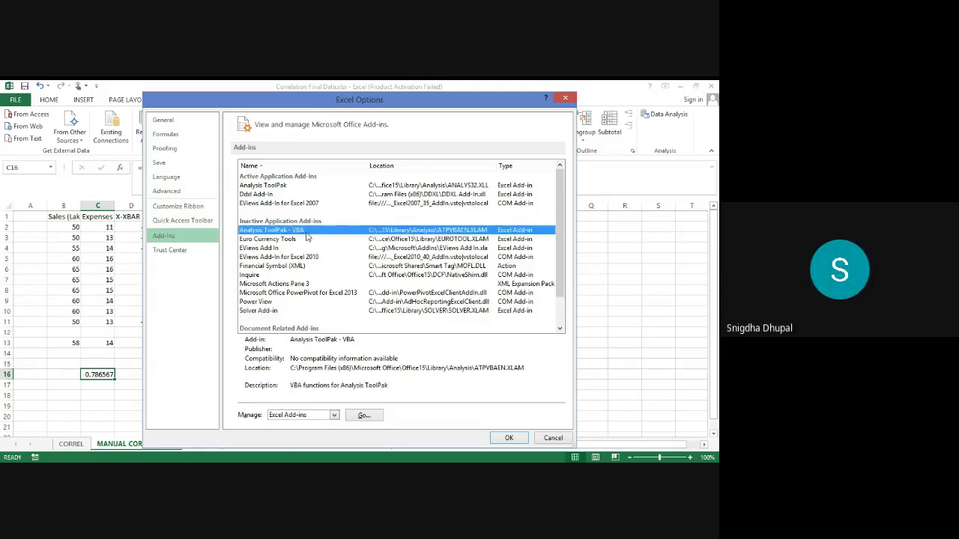
left_click(283, 187)
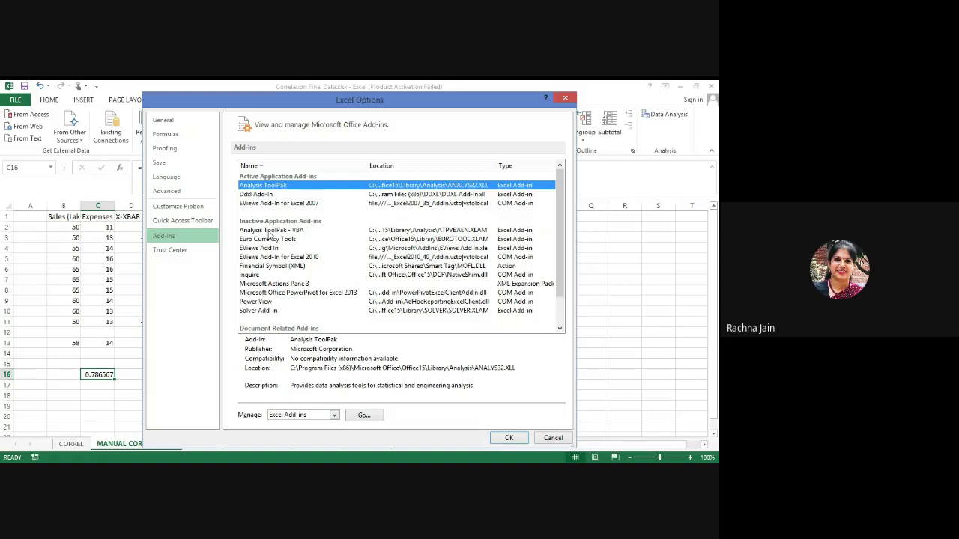
left_click(262, 196)
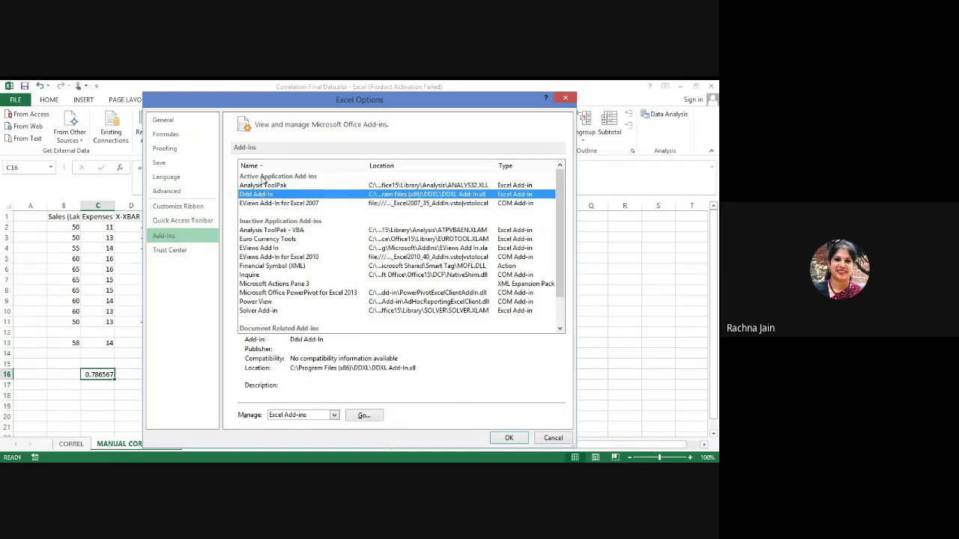
left_click(262, 185)
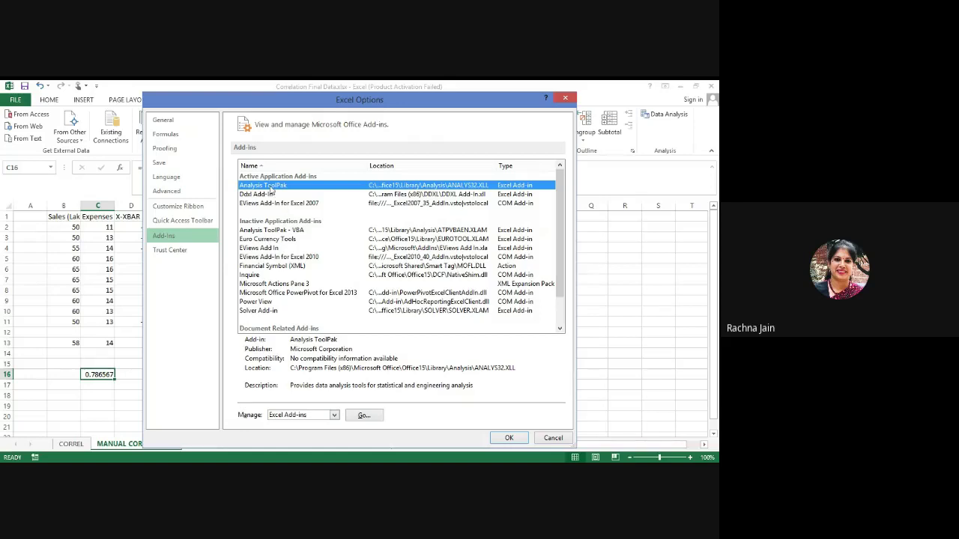
left_click(266, 230)
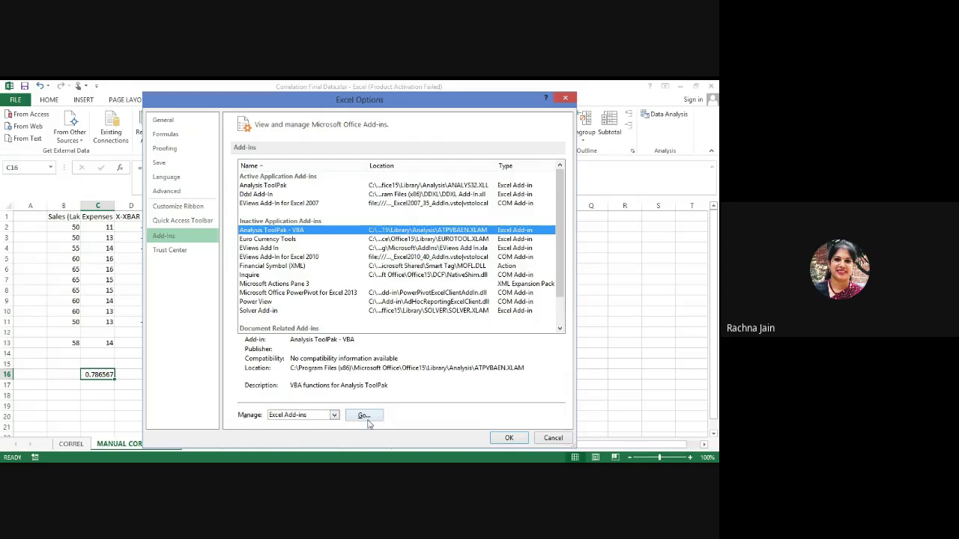
left_click(508, 438)
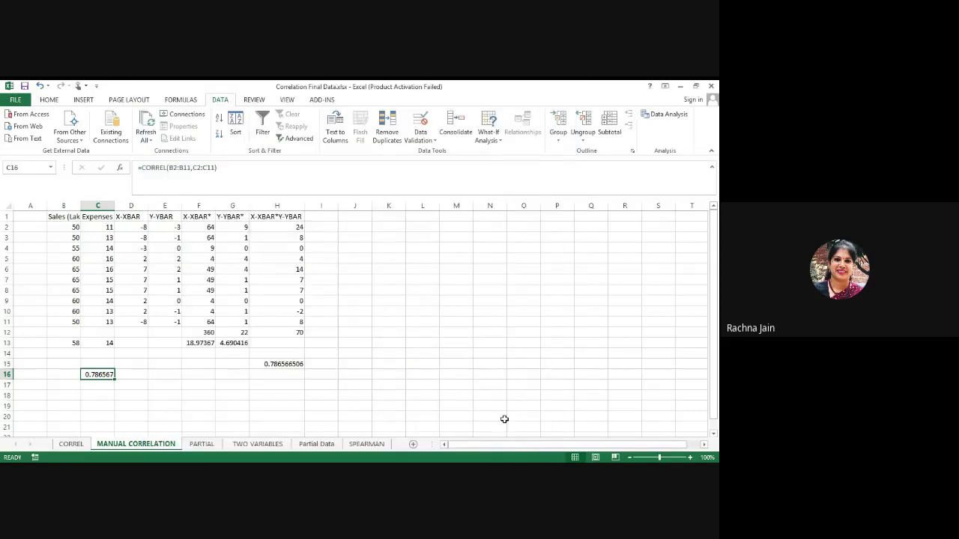
Step: Run a Data Analysis correlation on the sales and expenses values in B2:C11, with the output on a new worksheet
left_click(490, 295)
left_click(510, 291)
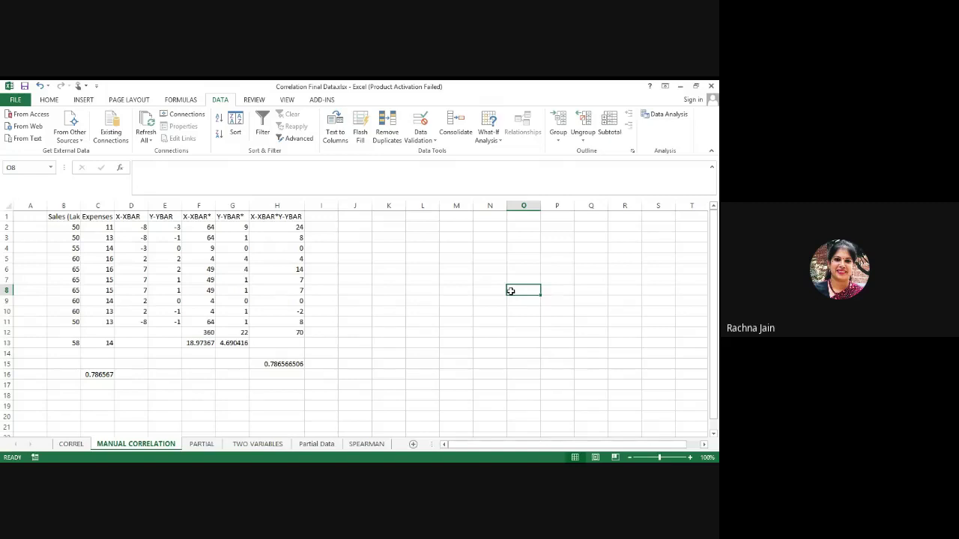
left_click(663, 116)
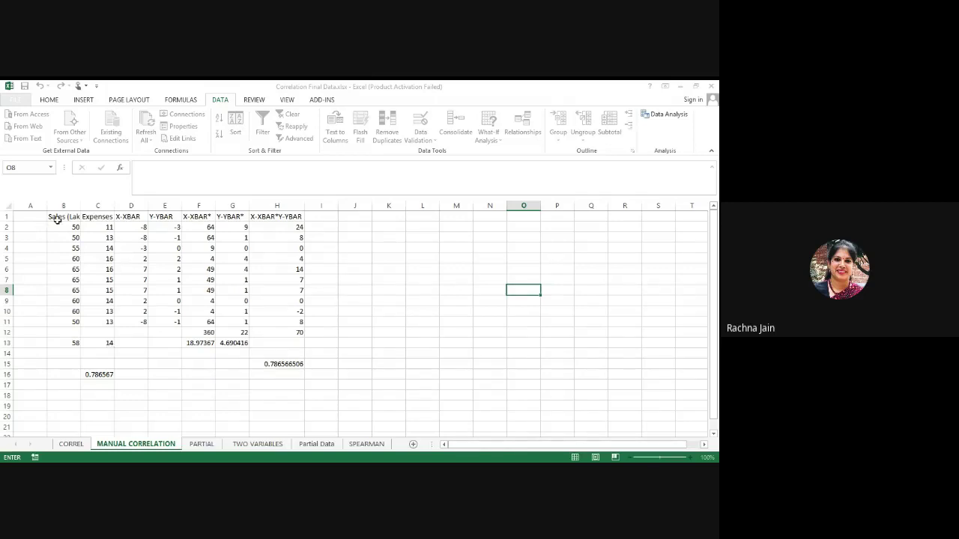
left_click_drag(64, 227, 104, 328)
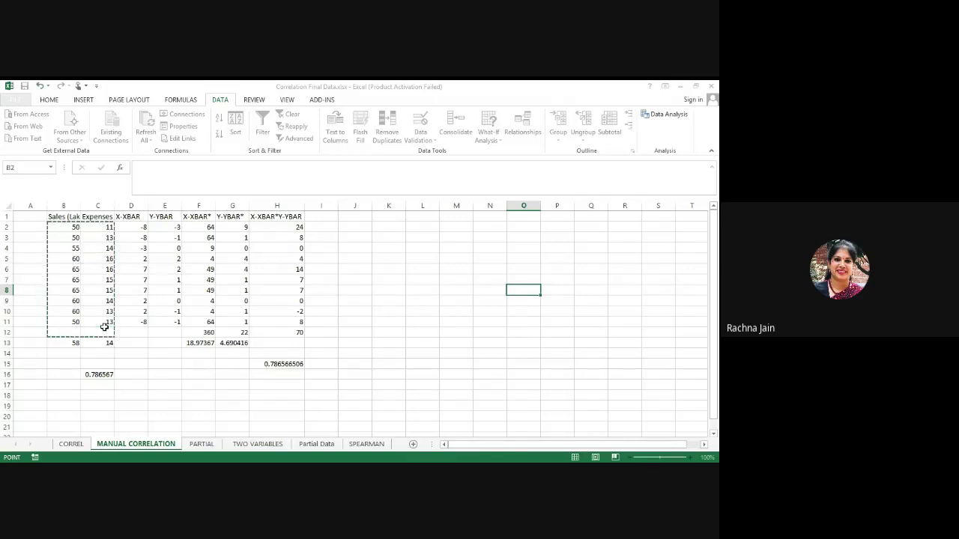
left_click_drag(66, 229, 105, 321)
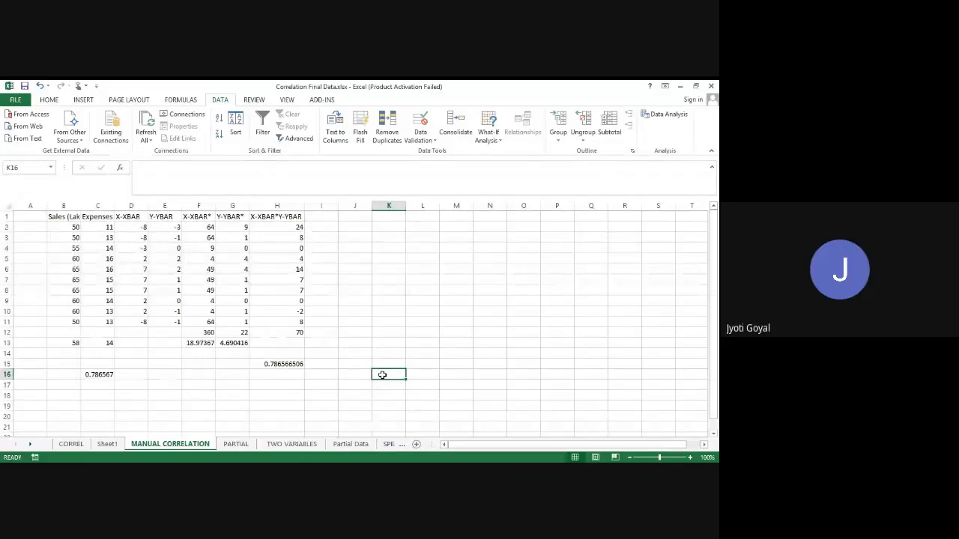
Step: Switch to the SPSS Data Editor and paste the ten sales and expenses value pairs into the first two empty columns
key("alt+Tab")
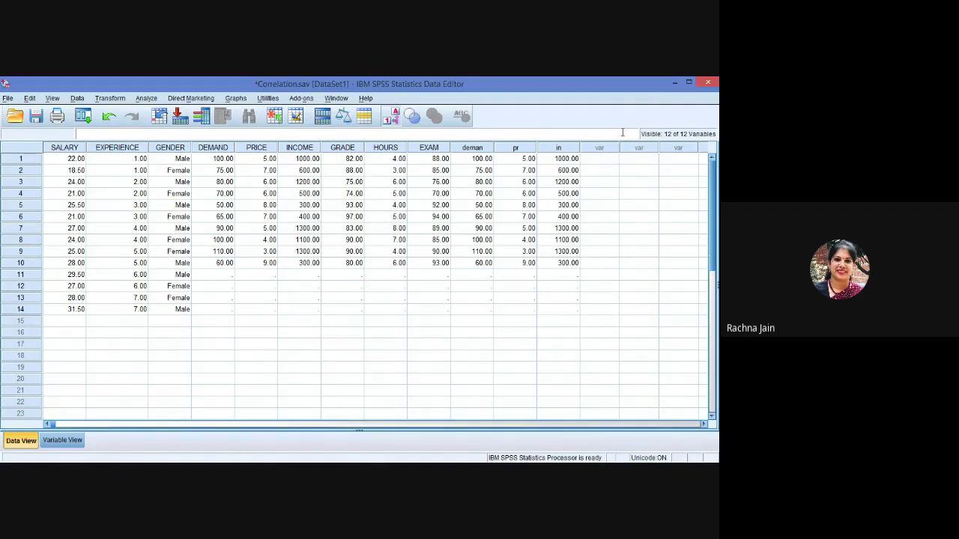
left_click(610, 162)
type("50.00\t11.00 60.00\t13.00 55.00\t14.00 60.00\t16.00 65.00\t16.00 65.00\t15.00 65.00\t15.00 60.00\t14.00 60.00\t13.00 50.00\t13.00")
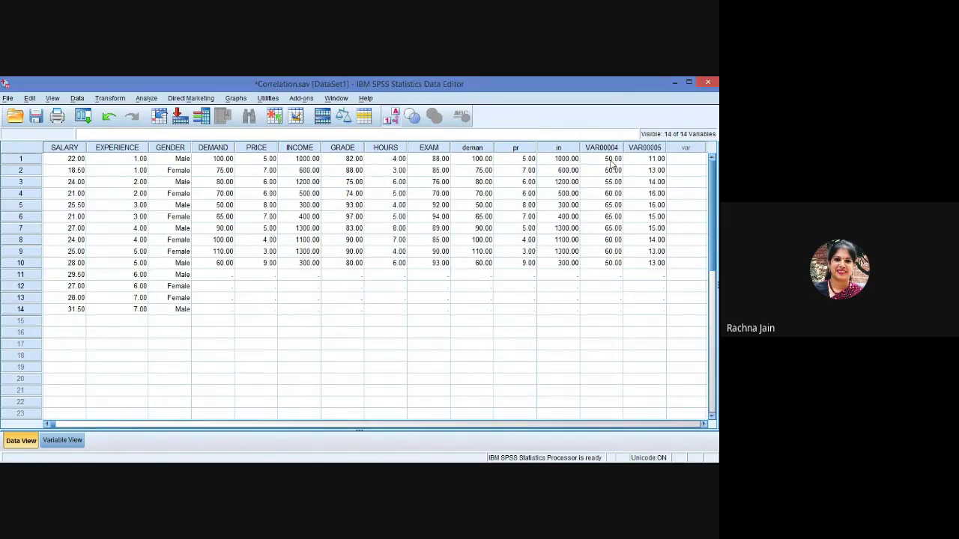
Step: Rename the two new variables in rows 13 and 14 as SALES and EXPENSES
left_click(69, 440)
left_click(85, 284)
key("BackSpace")
key("BackSpace")
key("BackSpace")
key("BackSpace")
key("BackSpace")
key("BackSpace")
key("BackSpace")
key("BackSpace")
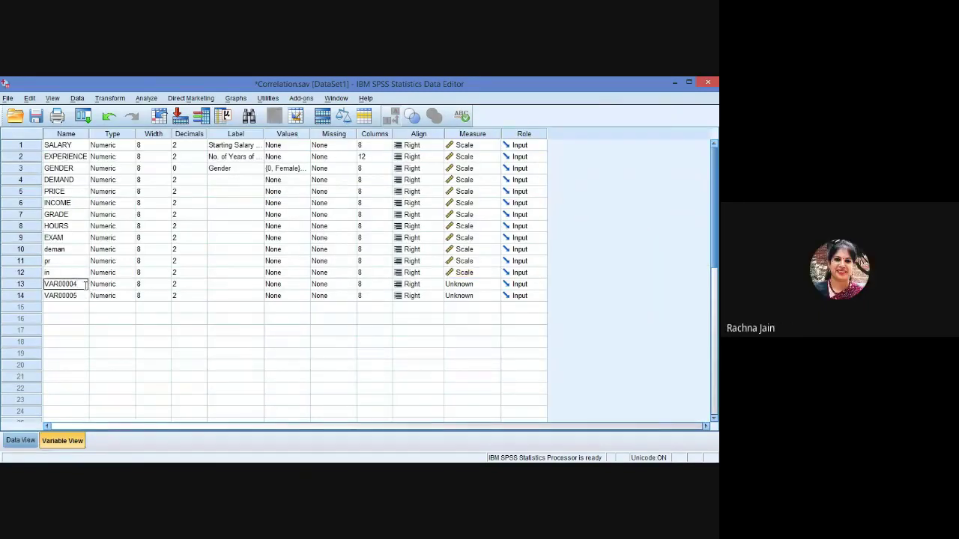
type("SALES")
left_click(71, 297)
type("EX")
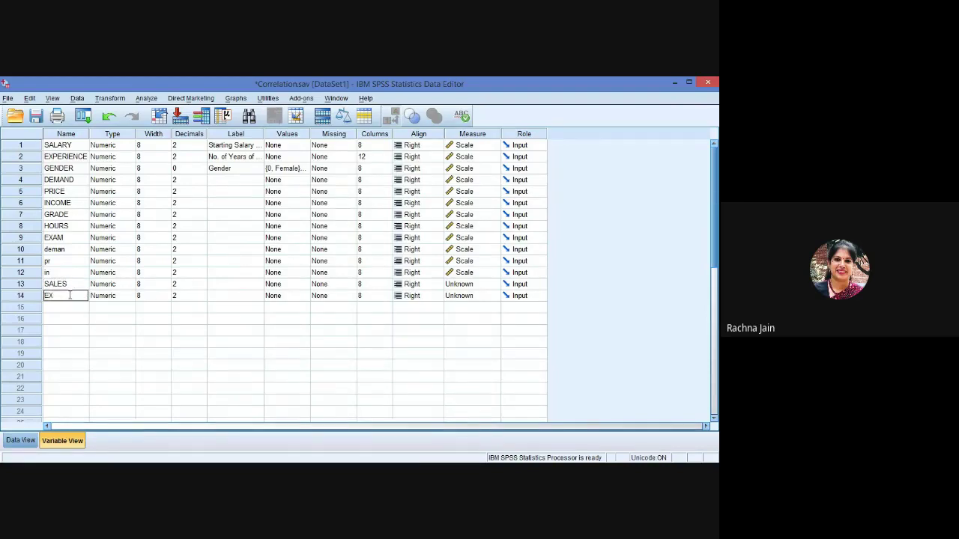
type("PENSES")
Step: Set the measurement level of SALES and EXPENSES to Scale and return to the data values
left_click(471, 285)
left_click(466, 295)
left_click(467, 297)
left_click(465, 308)
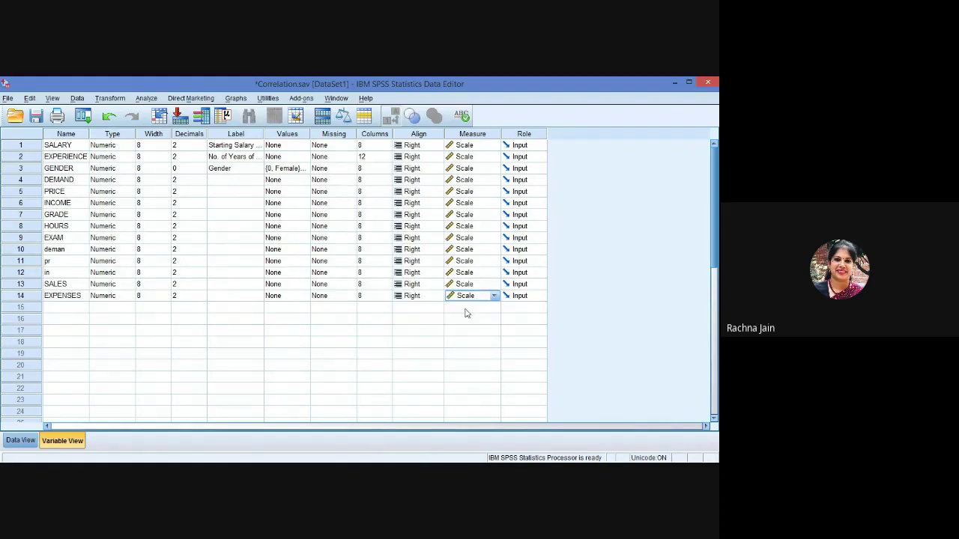
left_click(20, 441)
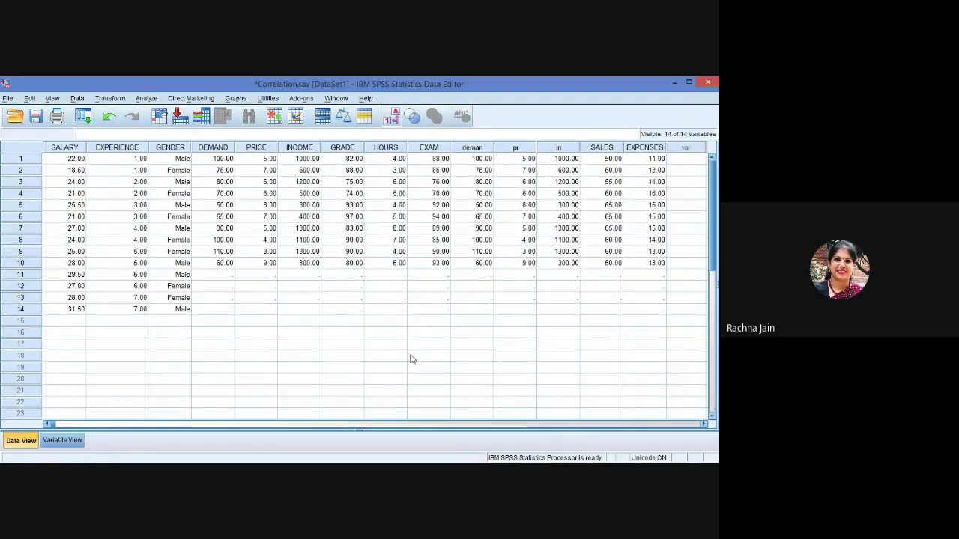
Step: Run a bivariate Pearson correlation with a two-tailed significance test on SALES and EXPENSES
left_click(144, 99)
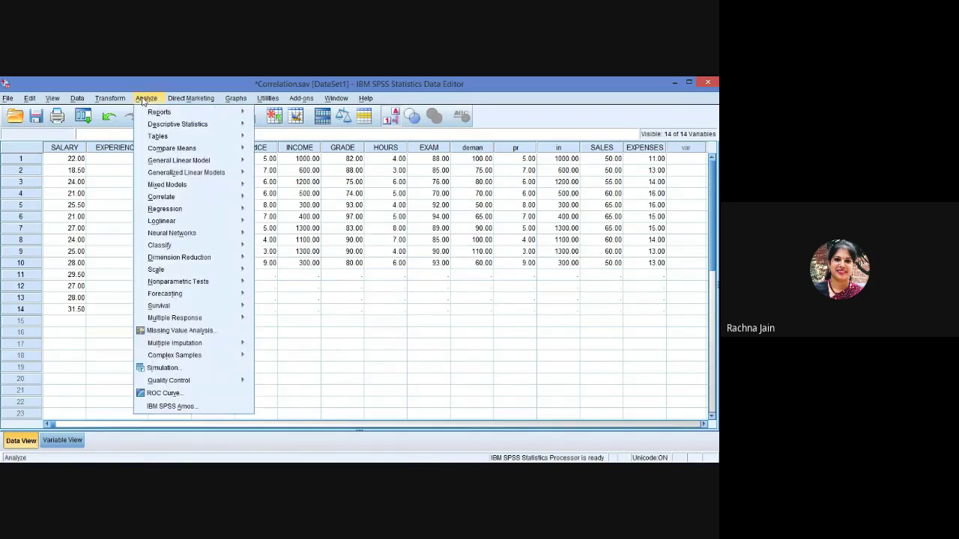
mouse_move(178, 200)
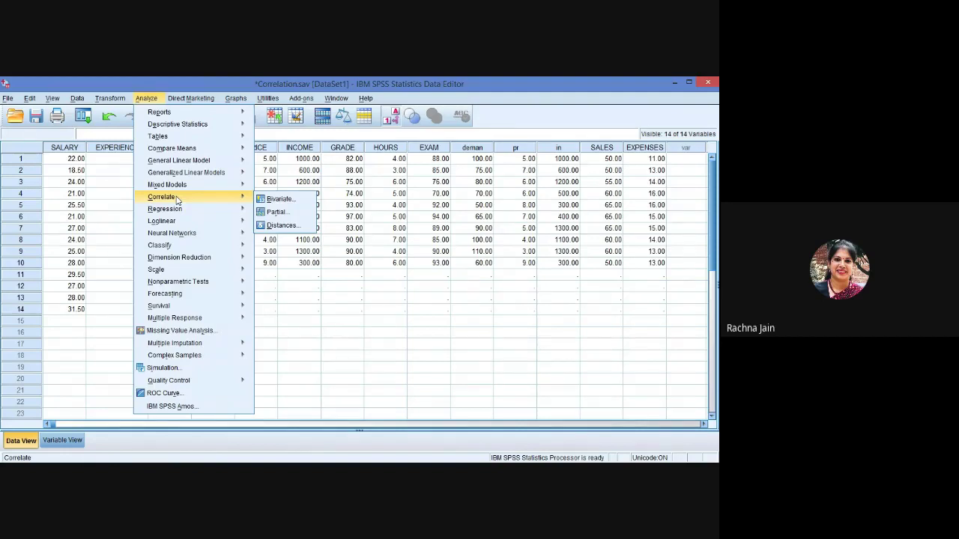
left_click(272, 199)
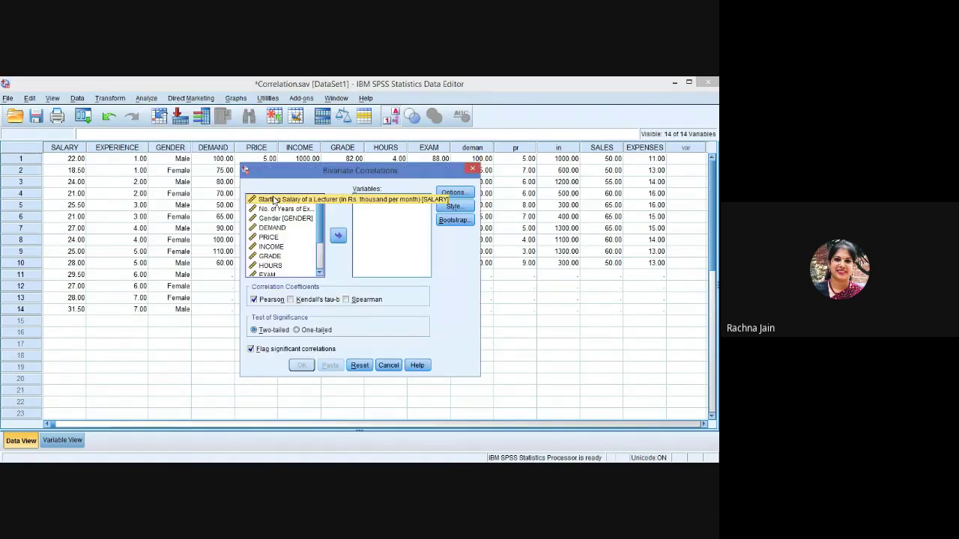
left_click_drag(321, 229, 325, 258)
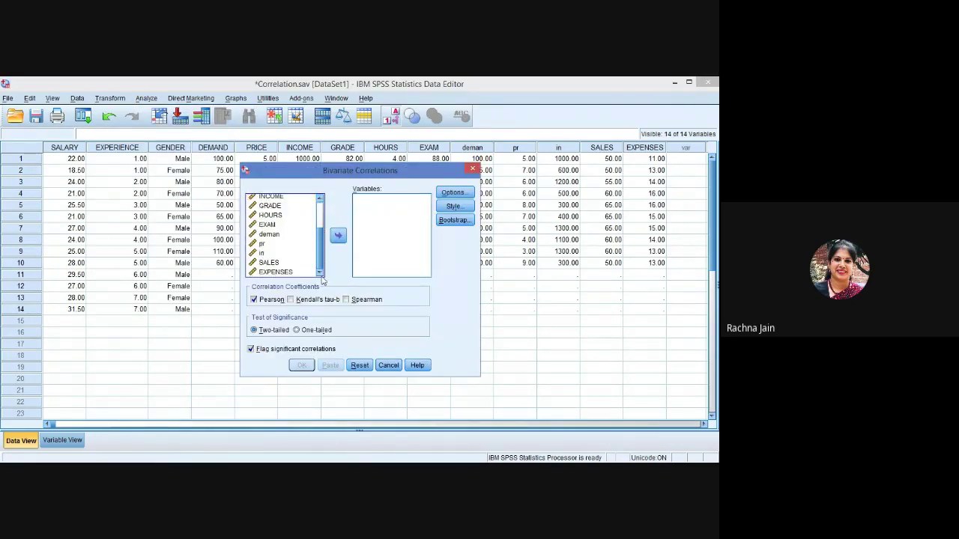
left_click(271, 263)
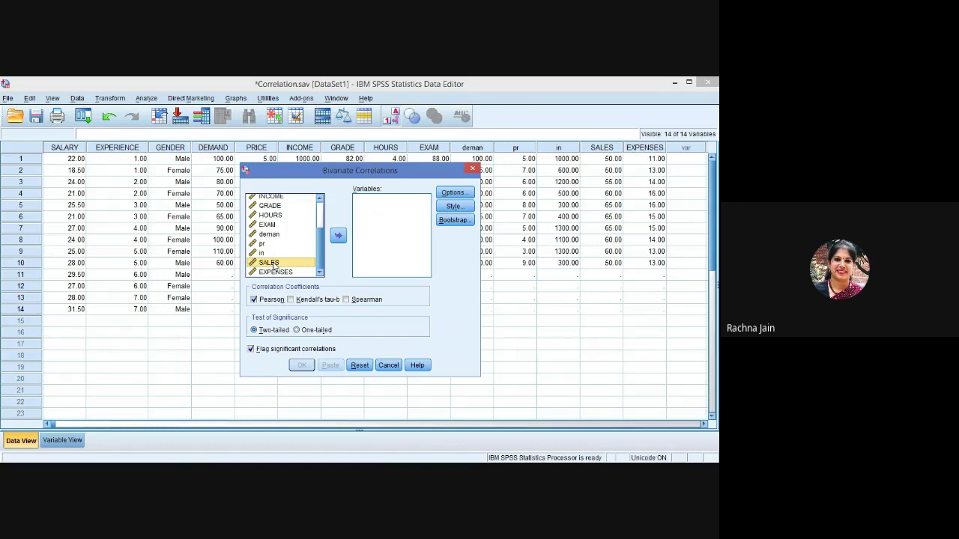
key("shift+Down")
left_click(339, 235)
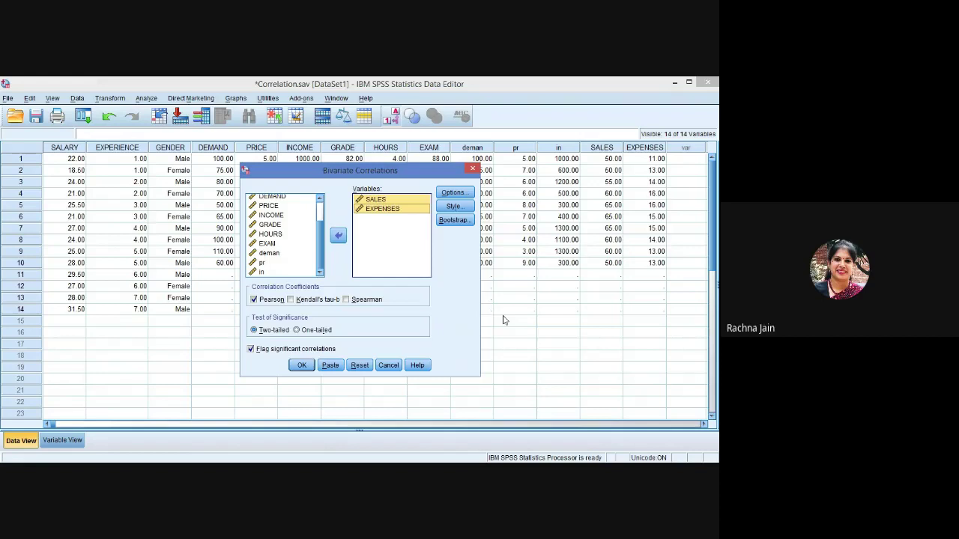
left_click(296, 367)
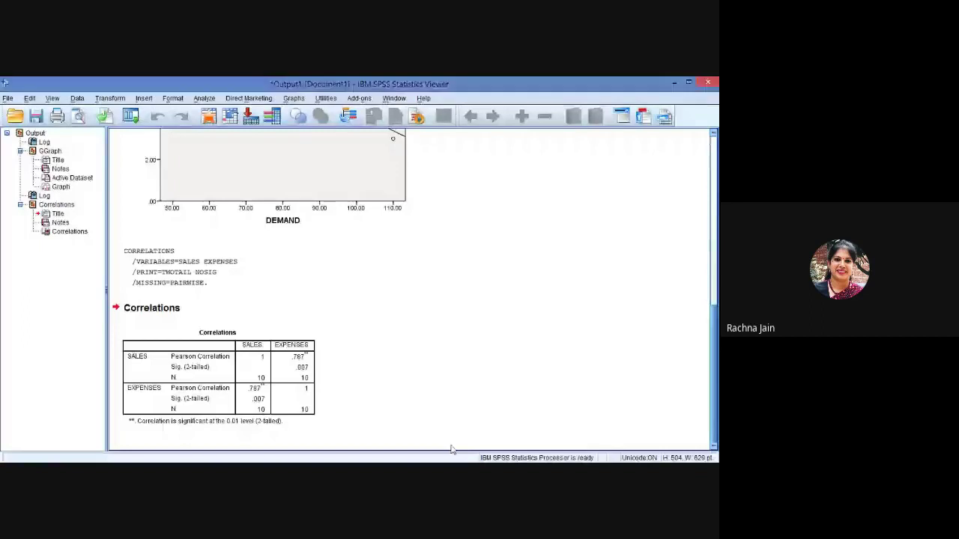
Step: Examine the Pearson correlation, two-tailed significance and N for SALES and EXPENSES in the Correlations output table
left_click(246, 353)
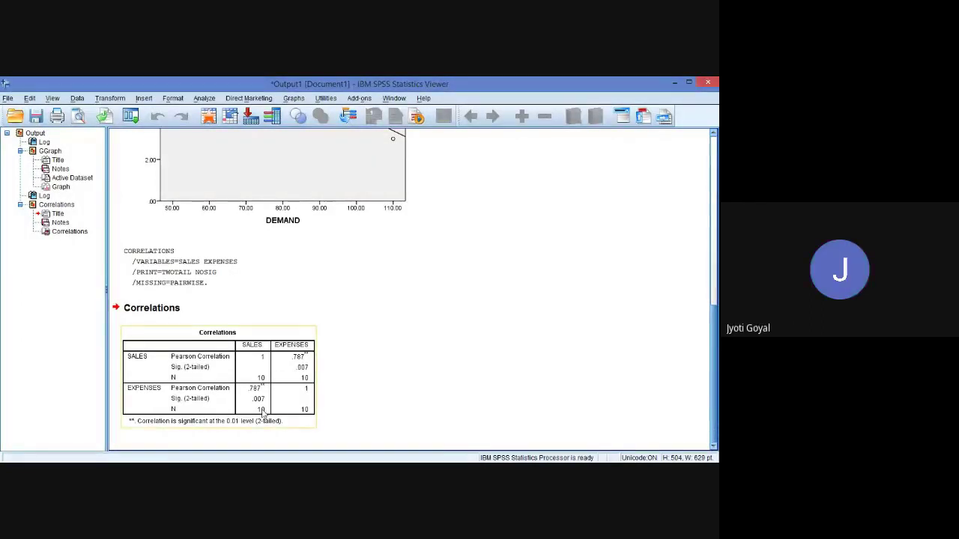
left_click(287, 447)
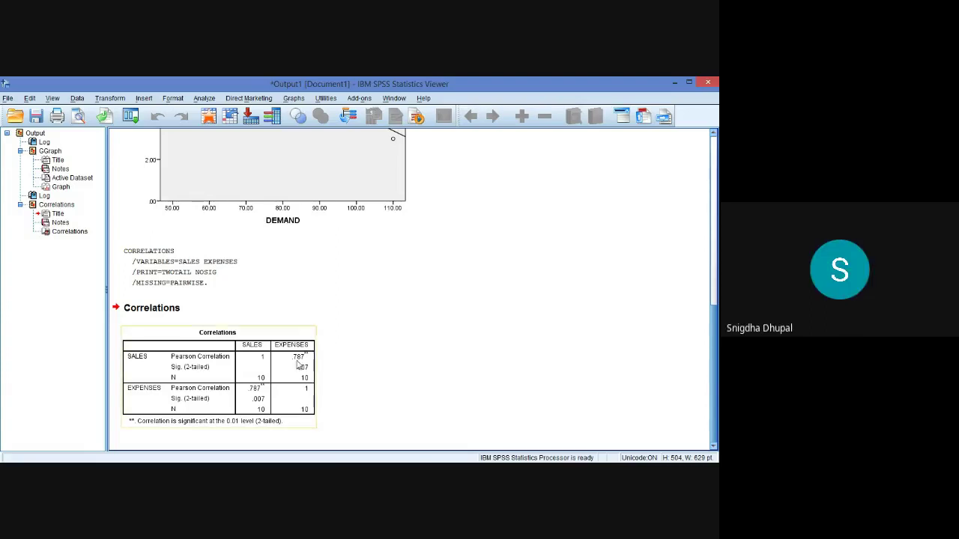
left_click(296, 362)
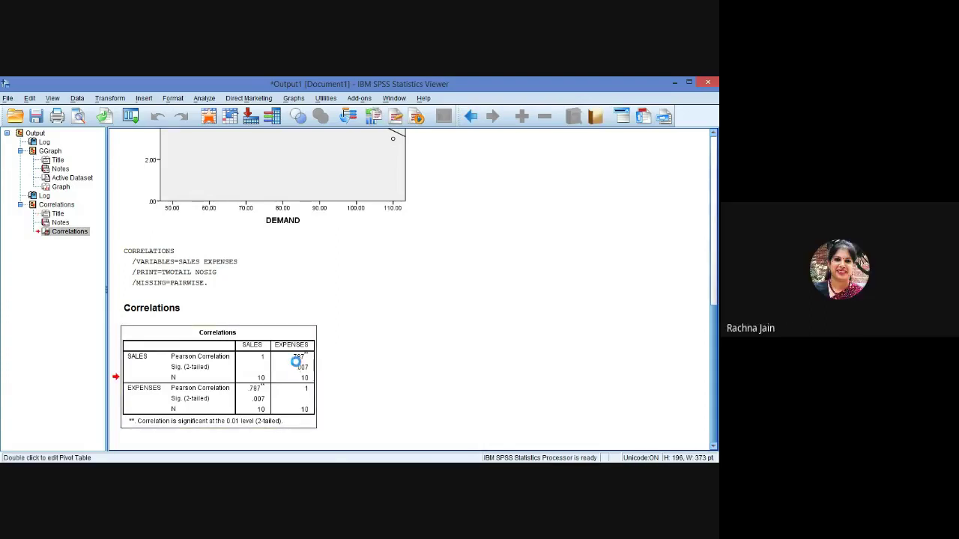
double_click(296, 362)
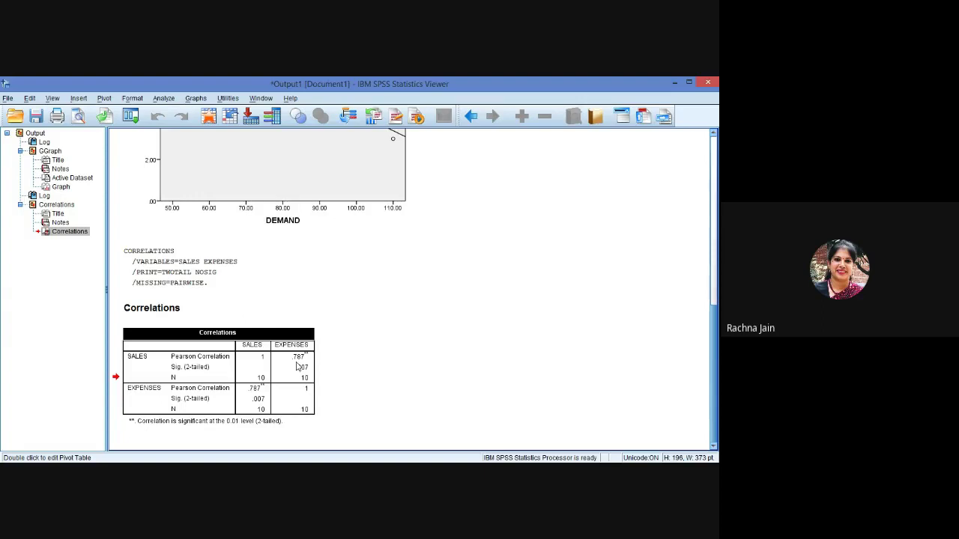
right_click(297, 365)
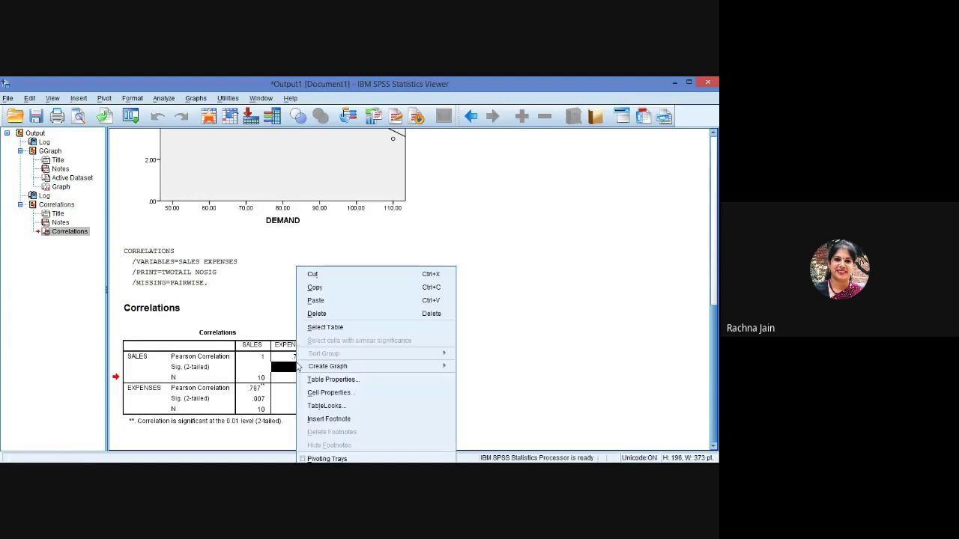
left_click(518, 379)
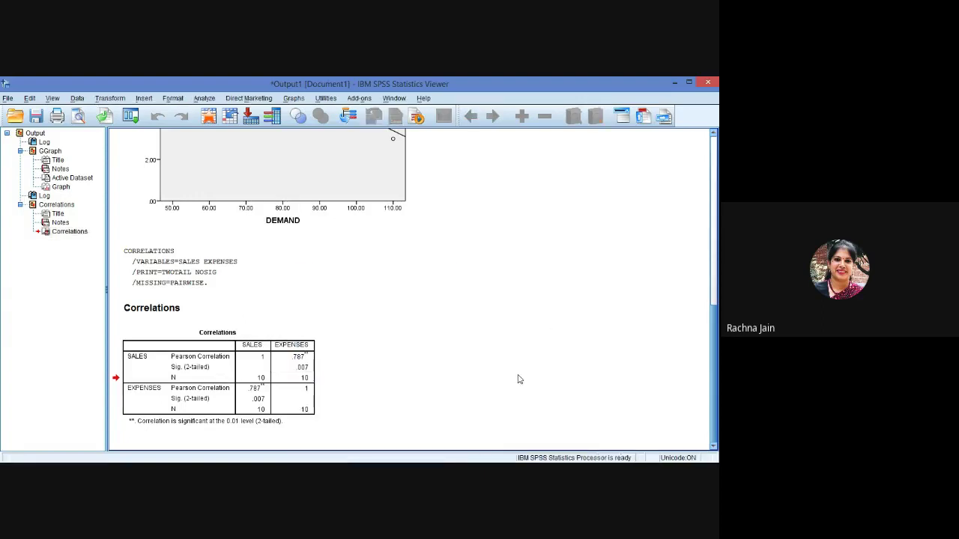
left_click(256, 357)
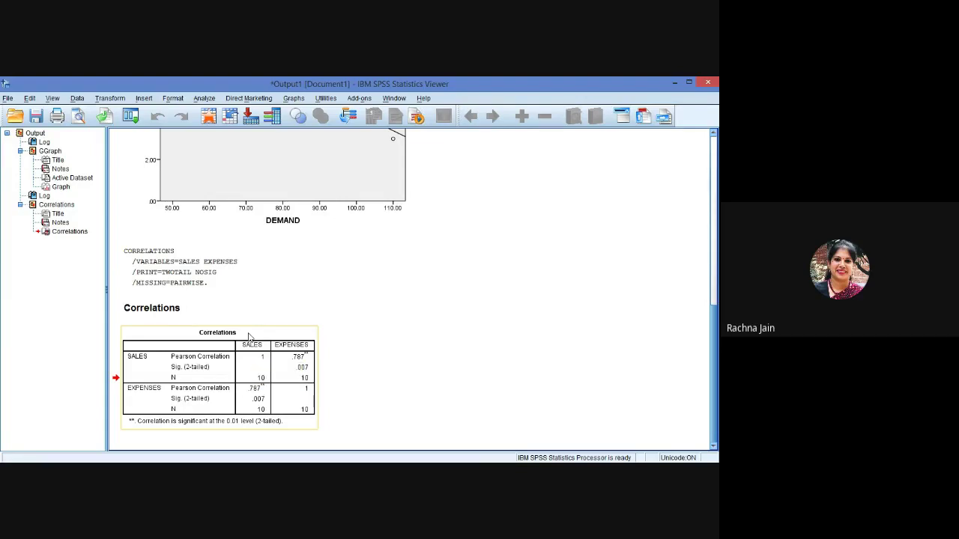
double_click(248, 333)
left_click(197, 445)
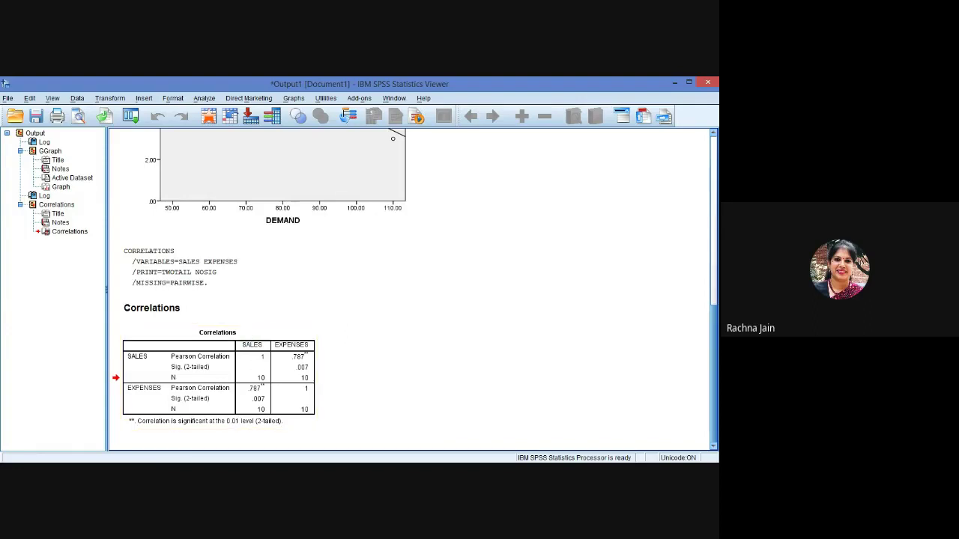
key("alt+Tab")
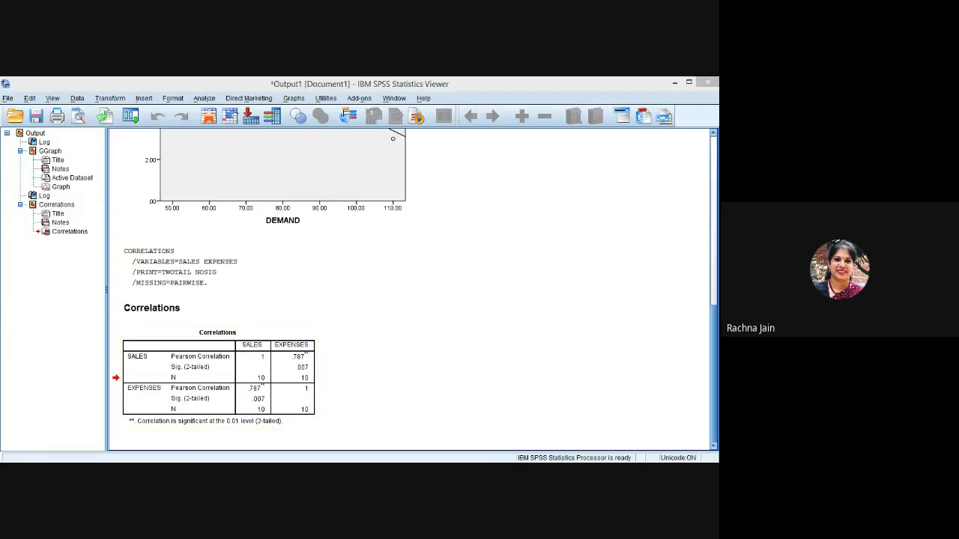